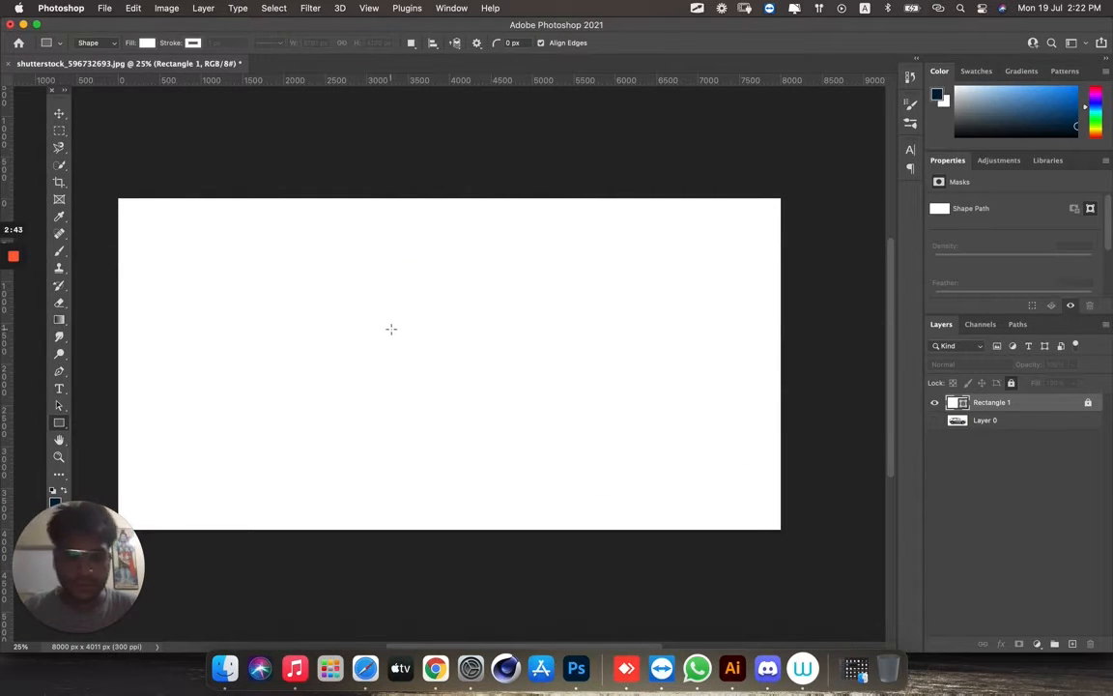
{"action": "key", "text": "p"}
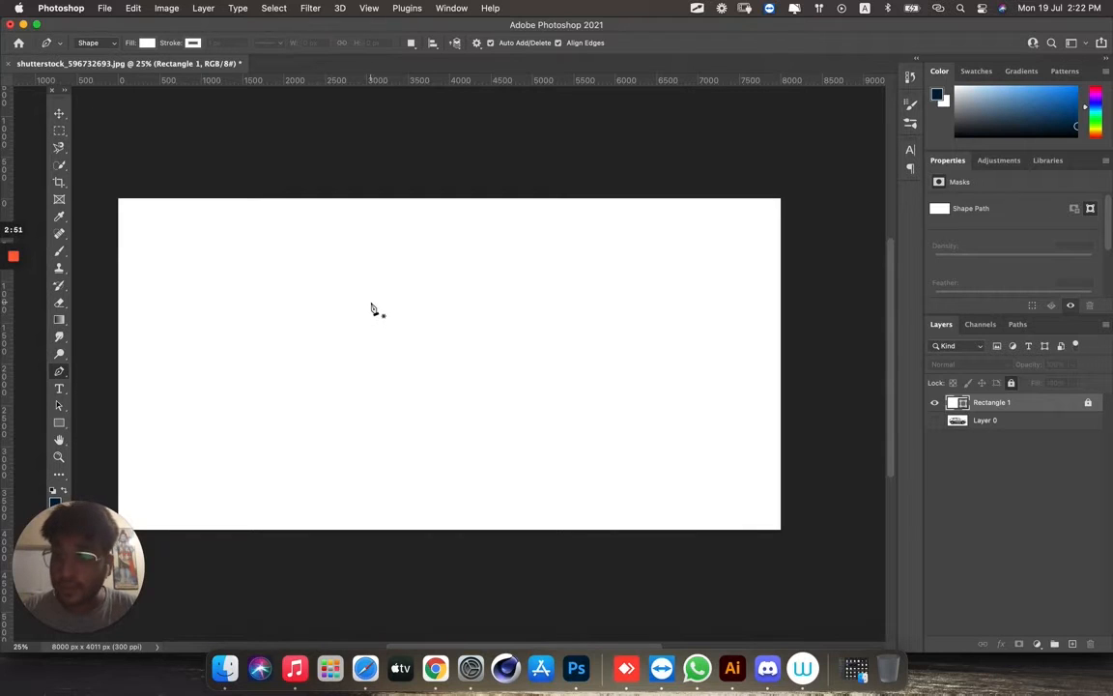
{"action": "key", "text": "v"}
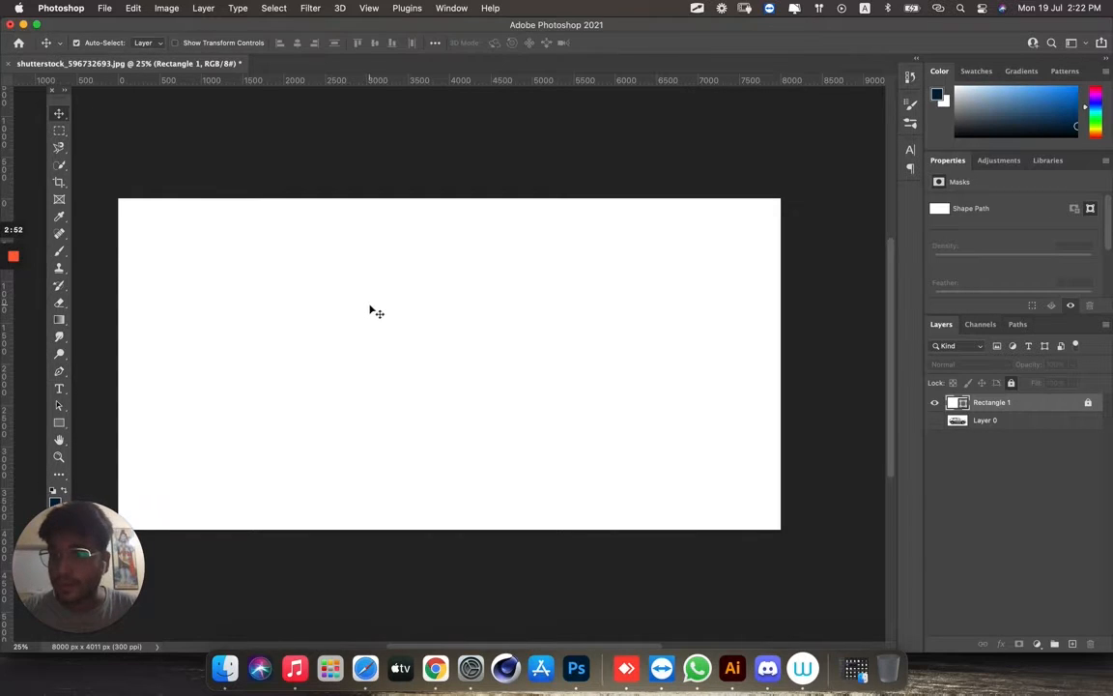
{"action": "left_click", "coordinate": [63, 376]}
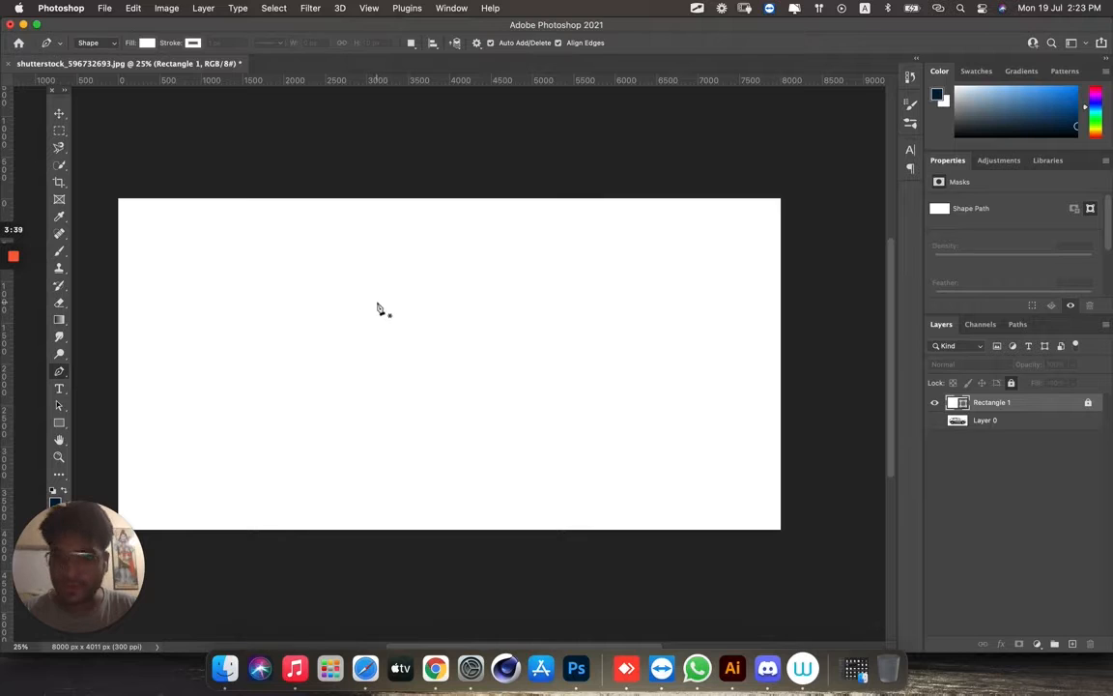
Add a new layer and handwrite "Paint tool" with a double underline across its upper part using the Brush tool.
{"action": "key", "text": "b"}
{"action": "left_click", "coordinate": [1071, 643]}
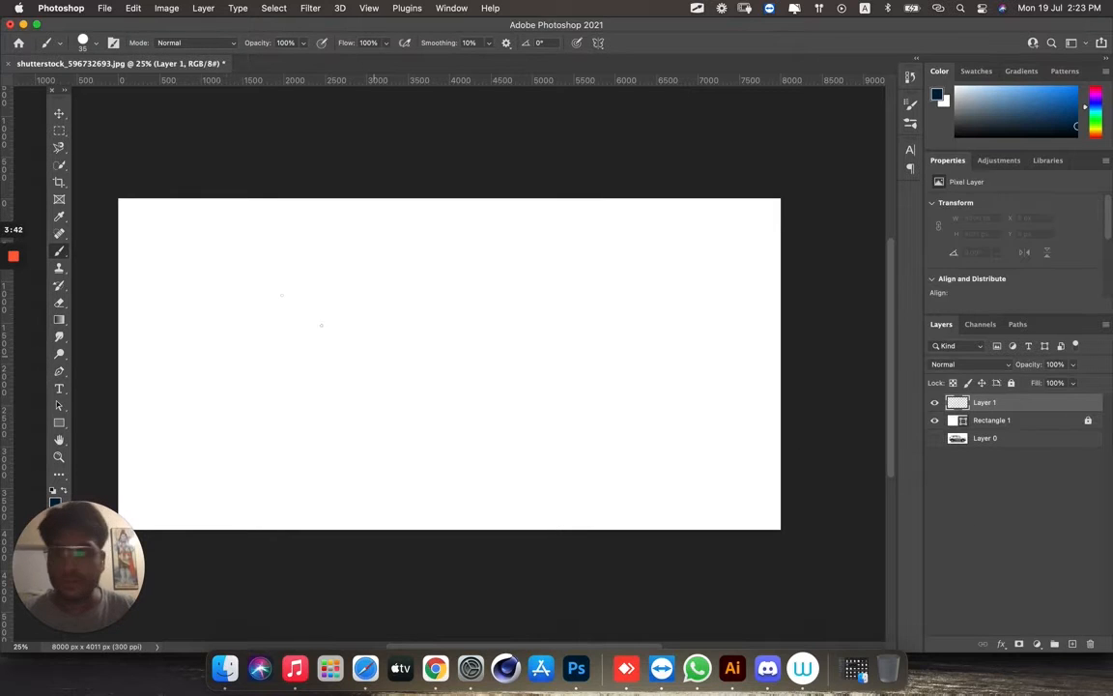
{"action": "mouse_move", "coordinate": [181, 235]}
{"action": "left_mouse_down"}
{"action": "mouse_move", "coordinate": [201, 273]}
{"action": "mouse_move", "coordinate": [242, 279]}
{"action": "left_mouse_up"}
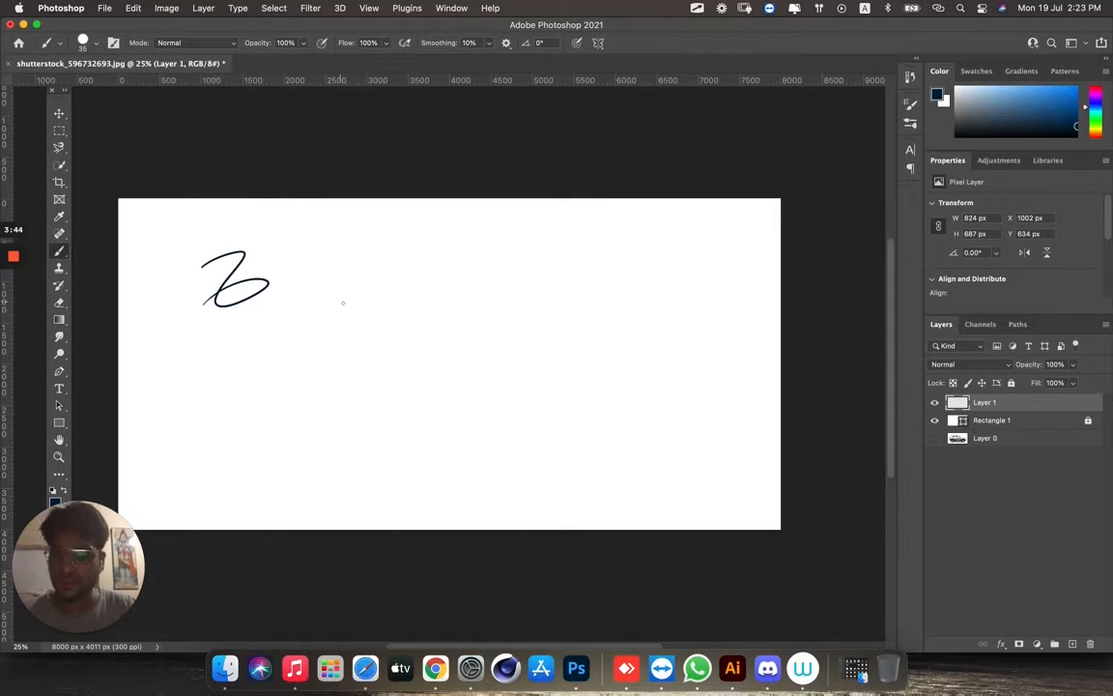
{"action": "key", "text": "super+z"}
{"action": "mouse_move", "coordinate": [202, 232]}
{"action": "left_mouse_down"}
{"action": "mouse_move", "coordinate": [219, 242]}
{"action": "mouse_move", "coordinate": [228, 290]}
{"action": "mouse_move", "coordinate": [252, 274]}
{"action": "left_mouse_up"}
{"action": "left_click_drag", "start_coordinate": [252, 274], "coordinate": [279, 293]}
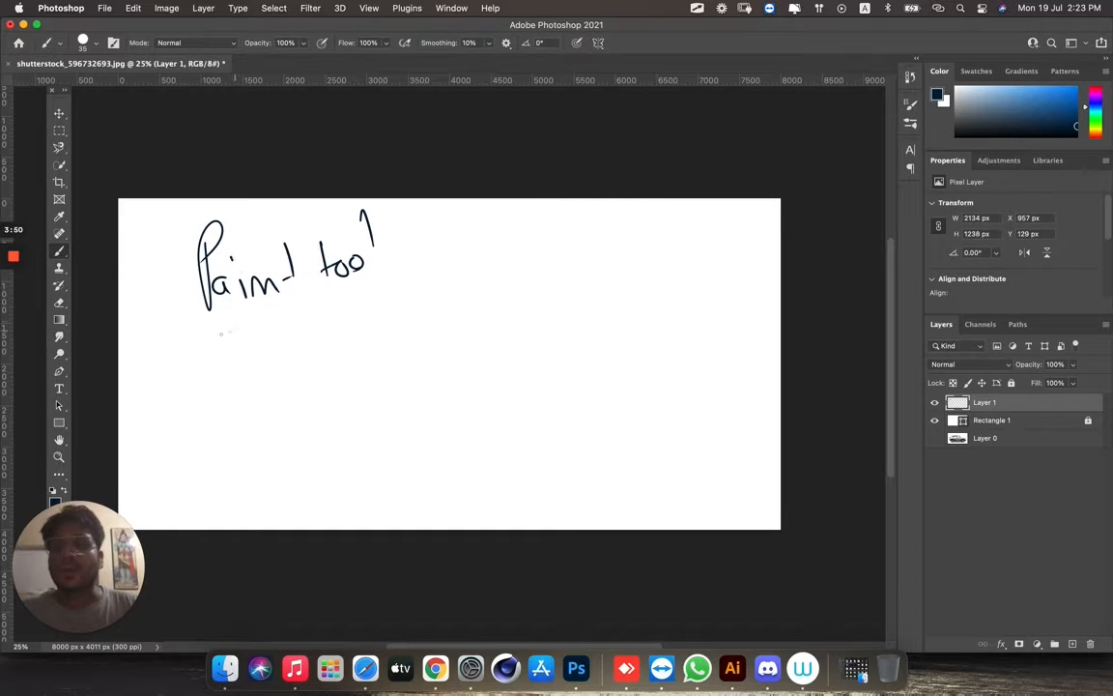
{"action": "left_click_drag", "start_coordinate": [209, 337], "coordinate": [395, 287]}
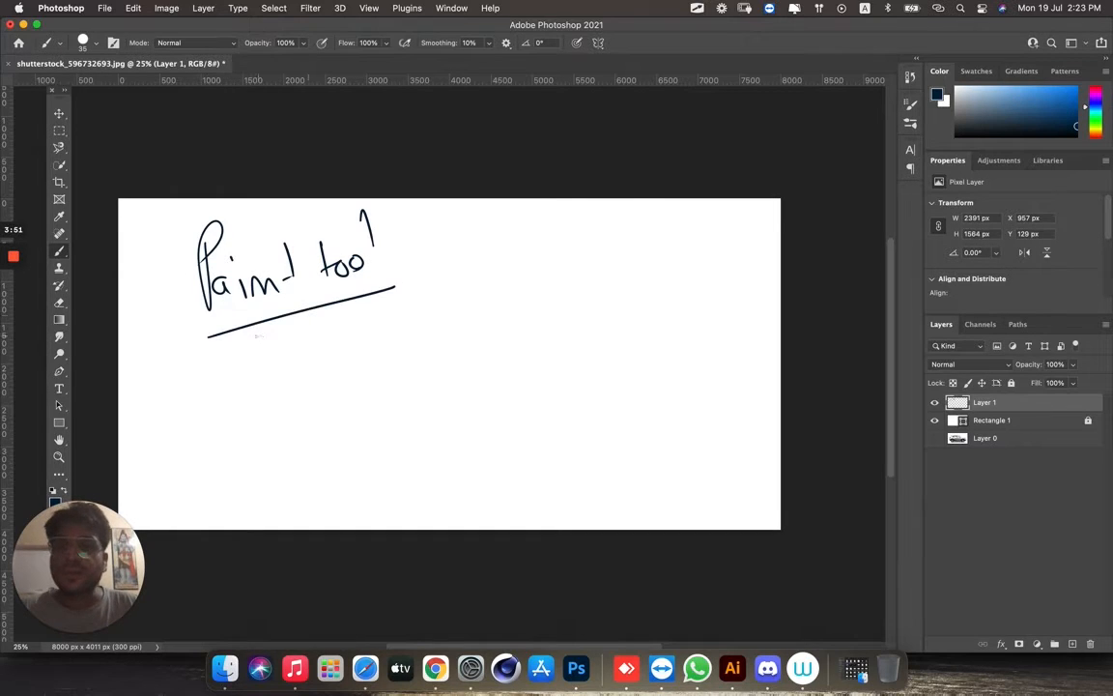
{"action": "left_click_drag", "start_coordinate": [253, 336], "coordinate": [381, 302]}
Draw an arrow after "Paint tool" and handwrite "selection" beside it with an underline.
{"action": "mouse_move", "coordinate": [410, 261]}
{"action": "left_mouse_down"}
{"action": "mouse_move", "coordinate": [450, 260]}
{"action": "mouse_move", "coordinate": [440, 269]}
{"action": "left_mouse_up"}
{"action": "mouse_move", "coordinate": [523, 230]}
{"action": "left_mouse_down"}
{"action": "mouse_move", "coordinate": [520, 269]}
{"action": "mouse_move", "coordinate": [541, 255]}
{"action": "mouse_move", "coordinate": [551, 223]}
{"action": "mouse_move", "coordinate": [604, 275]}
{"action": "left_mouse_up"}
{"action": "mouse_move", "coordinate": [612, 224]}
{"action": "left_mouse_down"}
{"action": "mouse_move", "coordinate": [615, 271]}
{"action": "mouse_move", "coordinate": [652, 255]}
{"action": "left_mouse_up"}
{"action": "left_click_drag", "start_coordinate": [665, 253], "coordinate": [682, 271]}
{"action": "left_click_drag", "start_coordinate": [531, 284], "coordinate": [710, 281]}
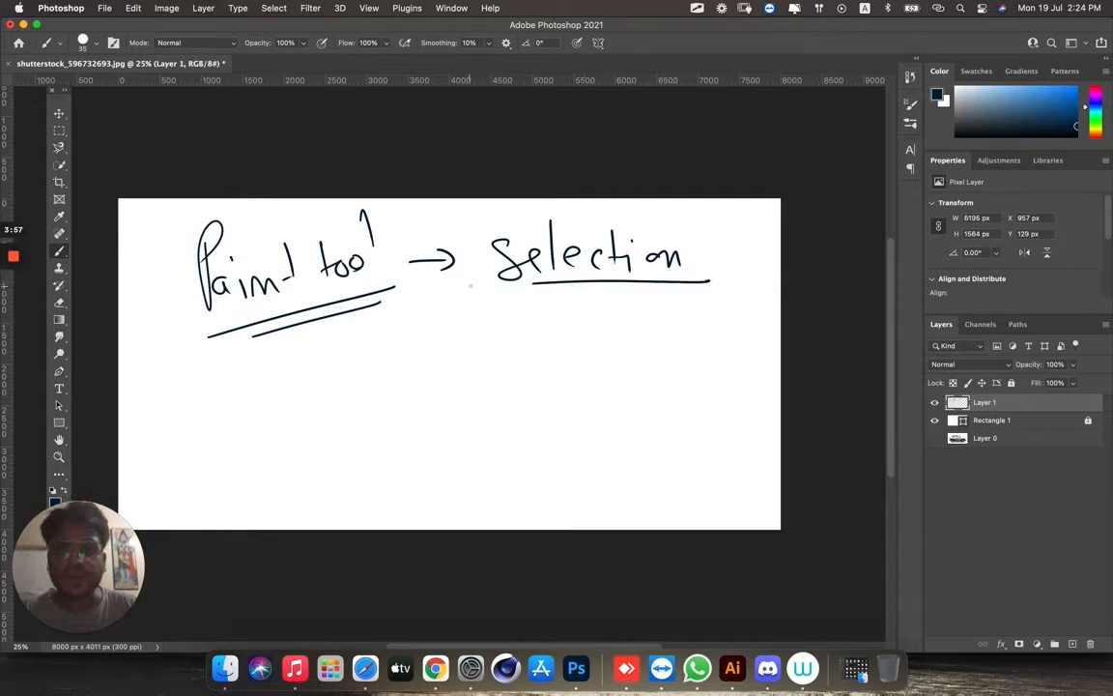
Draw two downward arrows beneath "selection" and handwrite "cutout" and "shape layer" under them.
{"action": "left_click_drag", "start_coordinate": [524, 295], "coordinate": [525, 349]}
{"action": "left_click_drag", "start_coordinate": [512, 328], "coordinate": [538, 327]}
{"action": "mouse_move", "coordinate": [485, 381]}
{"action": "left_mouse_down"}
{"action": "mouse_move", "coordinate": [482, 416]}
{"action": "mouse_move", "coordinate": [519, 411]}
{"action": "left_mouse_up"}
{"action": "left_click_drag", "start_coordinate": [525, 367], "coordinate": [529, 409]}
{"action": "left_click_drag", "start_coordinate": [533, 391], "coordinate": [594, 391]}
{"action": "mouse_move", "coordinate": [666, 297]}
{"action": "left_mouse_down"}
{"action": "mouse_move", "coordinate": [667, 364]}
{"action": "mouse_move", "coordinate": [686, 335]}
{"action": "left_mouse_up"}
{"action": "mouse_move", "coordinate": [645, 380]}
{"action": "left_mouse_down"}
{"action": "mouse_move", "coordinate": [633, 414]}
{"action": "mouse_move", "coordinate": [674, 414]}
{"action": "left_mouse_up"}
{"action": "mouse_move", "coordinate": [686, 394]}
{"action": "left_mouse_down"}
{"action": "mouse_move", "coordinate": [693, 437]}
{"action": "mouse_move", "coordinate": [730, 401]}
{"action": "left_mouse_up"}
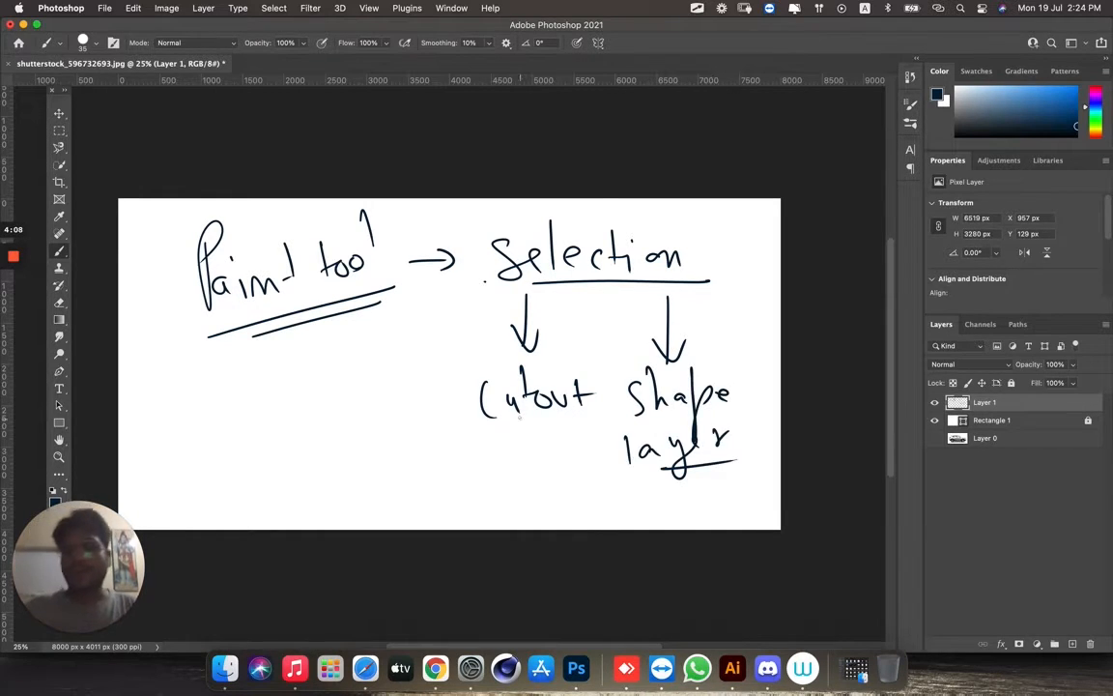
Undo the brush strokes for "cutout", "shape layer" and the second downward arrow.
{"action": "key", "text": "super+z"}
{"action": "key", "text": "super+z"}
{"action": "key", "text": "super+z"}
{"action": "key", "text": "super+z"}
{"action": "key", "text": "super+z"}
{"action": "key", "text": "super+z"}
{"action": "key", "text": "super+z"}
{"action": "key", "text": "super+z"}
{"action": "key", "text": "super+z"}
{"action": "key", "text": "super+z"}
{"action": "key", "text": "super+z"}
{"action": "key", "text": "super+z"}
{"action": "key", "text": "super+z"}
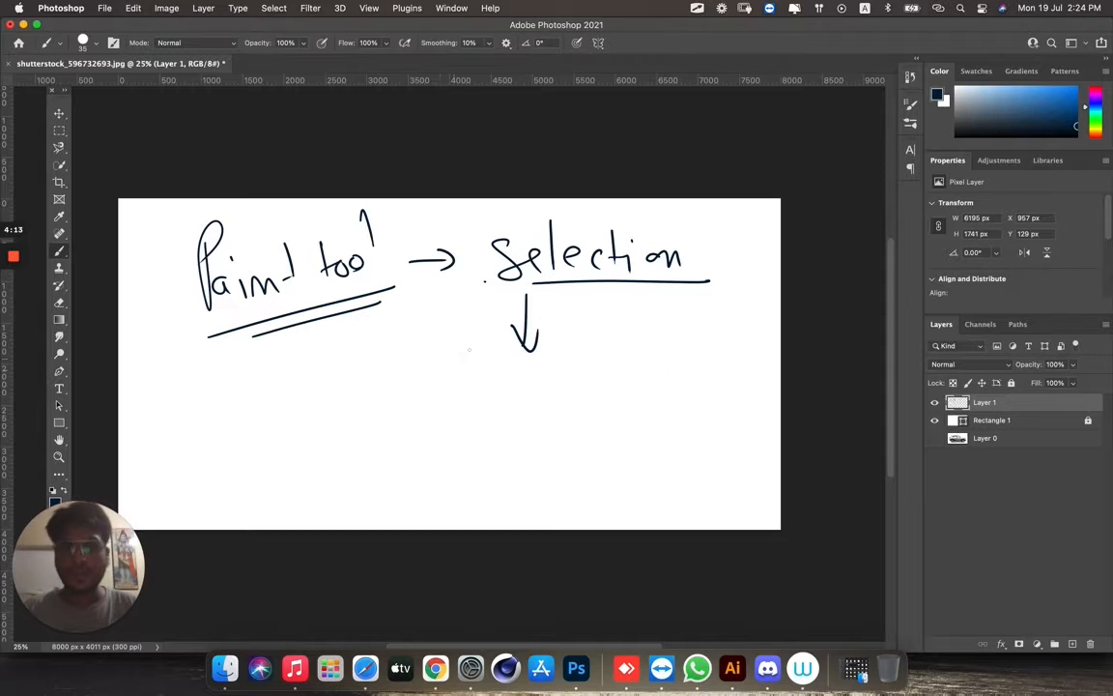
Handwrite "Digital" below the remaining downward arrow and delete the whole handwriting layer.
{"action": "left_click_drag", "start_coordinate": [490, 355], "coordinate": [493, 406]}
{"action": "left_click_drag", "start_coordinate": [522, 375], "coordinate": [535, 418]}
{"action": "mouse_move", "coordinate": [554, 359]}
{"action": "left_mouse_down"}
{"action": "mouse_move", "coordinate": [558, 387]}
{"action": "mouse_move", "coordinate": [599, 382]}
{"action": "left_mouse_up"}
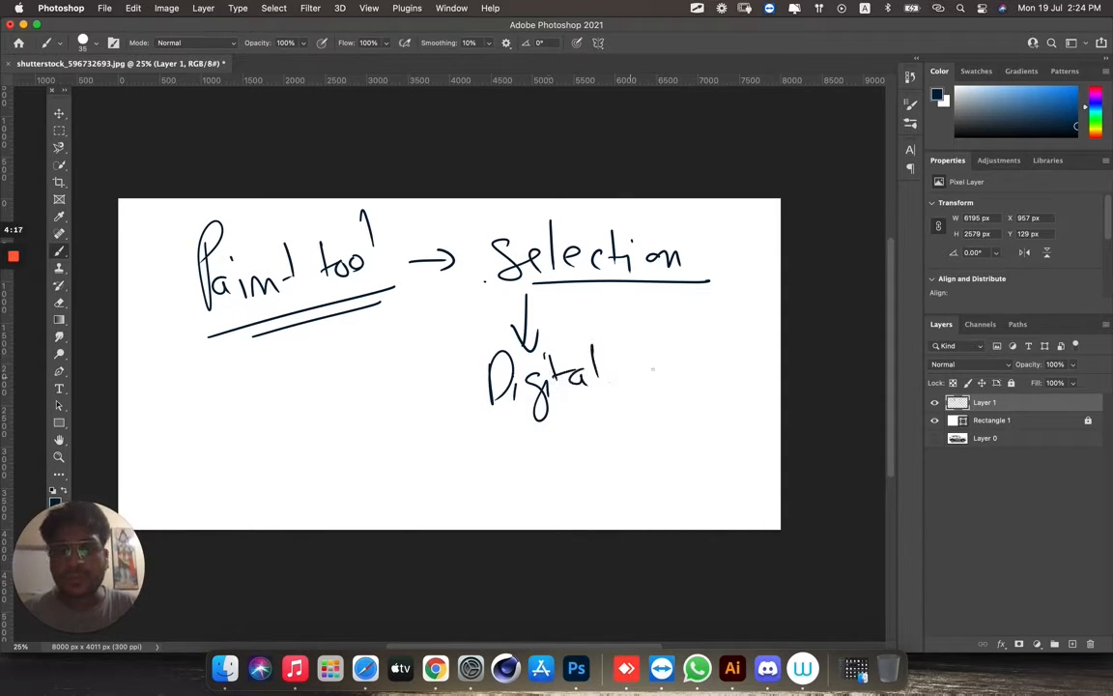
{"action": "left_click_drag", "start_coordinate": [635, 338], "coordinate": [763, 404]}
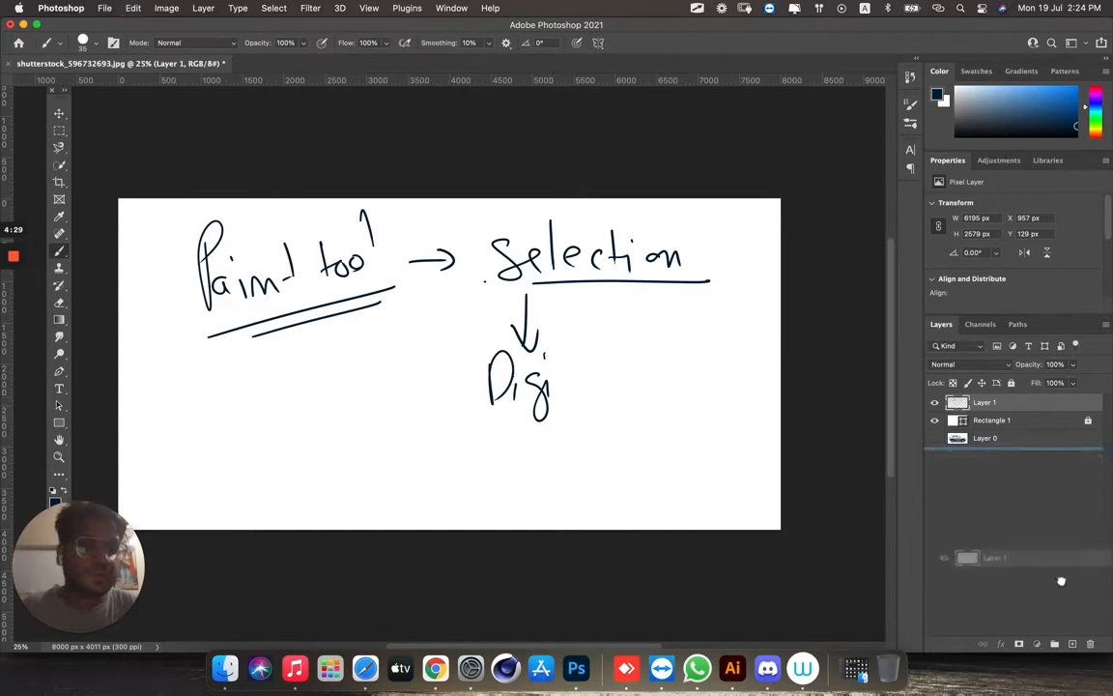
{"action": "key", "text": "BackSpace"}
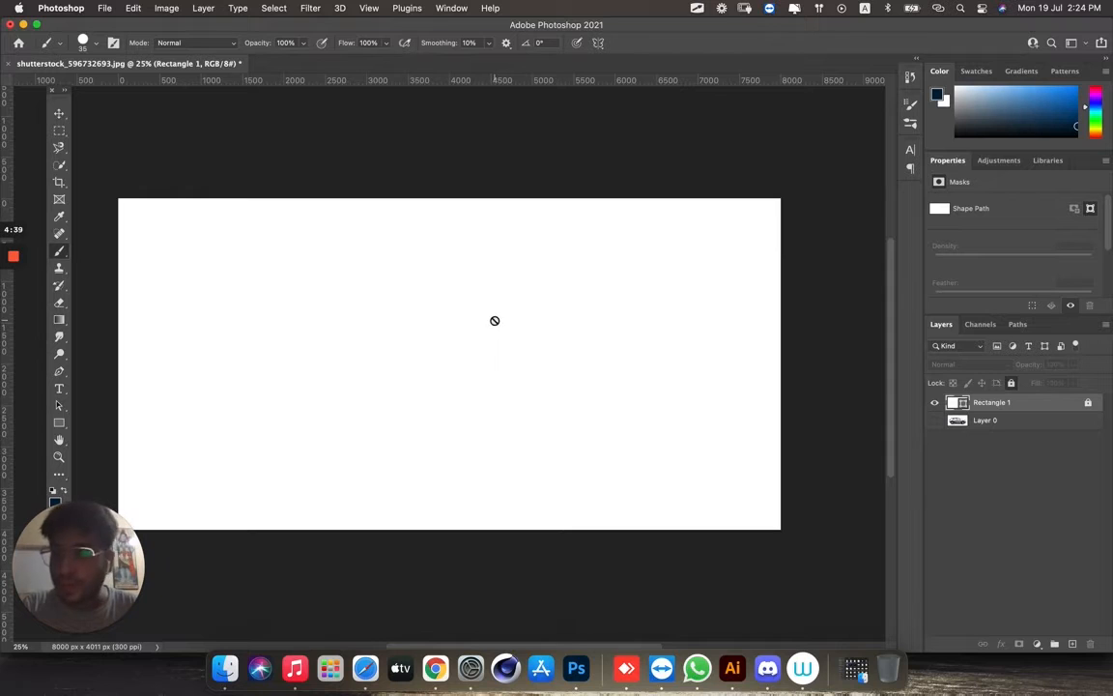
Set the Pen tool to Shape mode with a red fill and add a new layer above the white rectangle.
{"action": "key", "text": "p"}
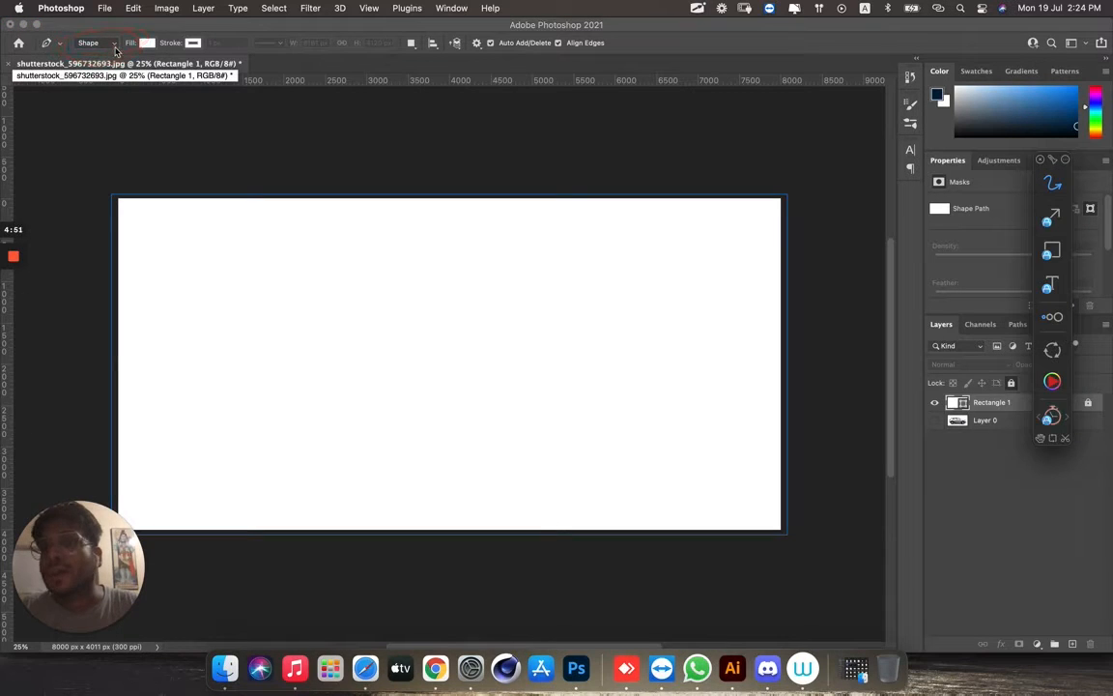
{"action": "left_click", "coordinate": [108, 43]}
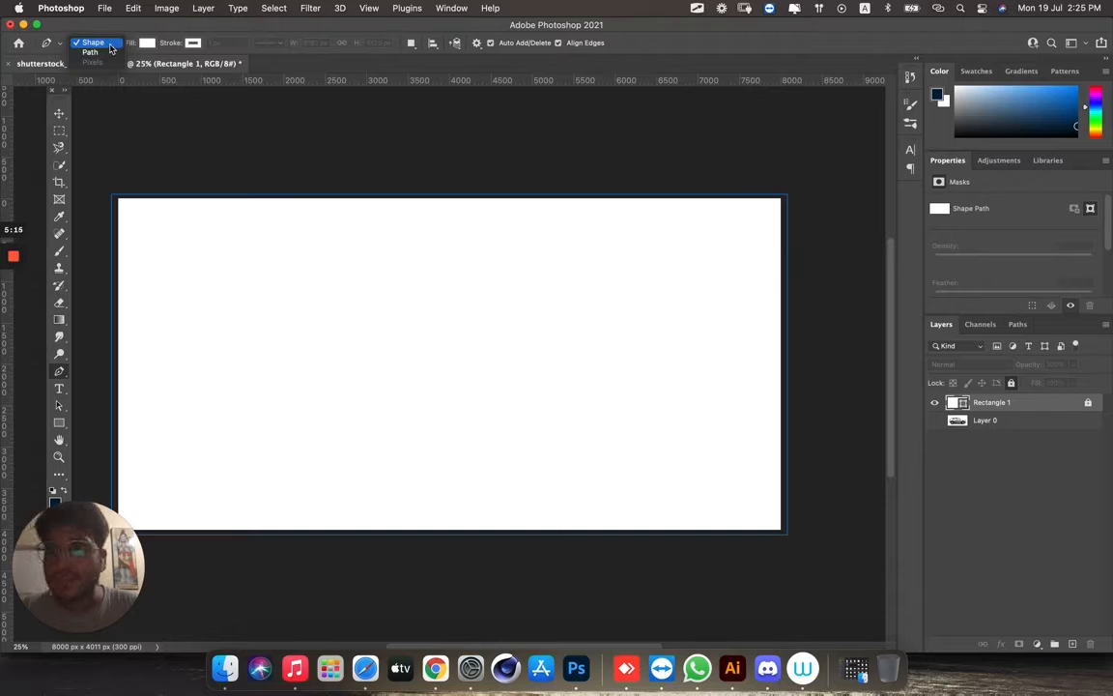
{"action": "left_click", "coordinate": [109, 46]}
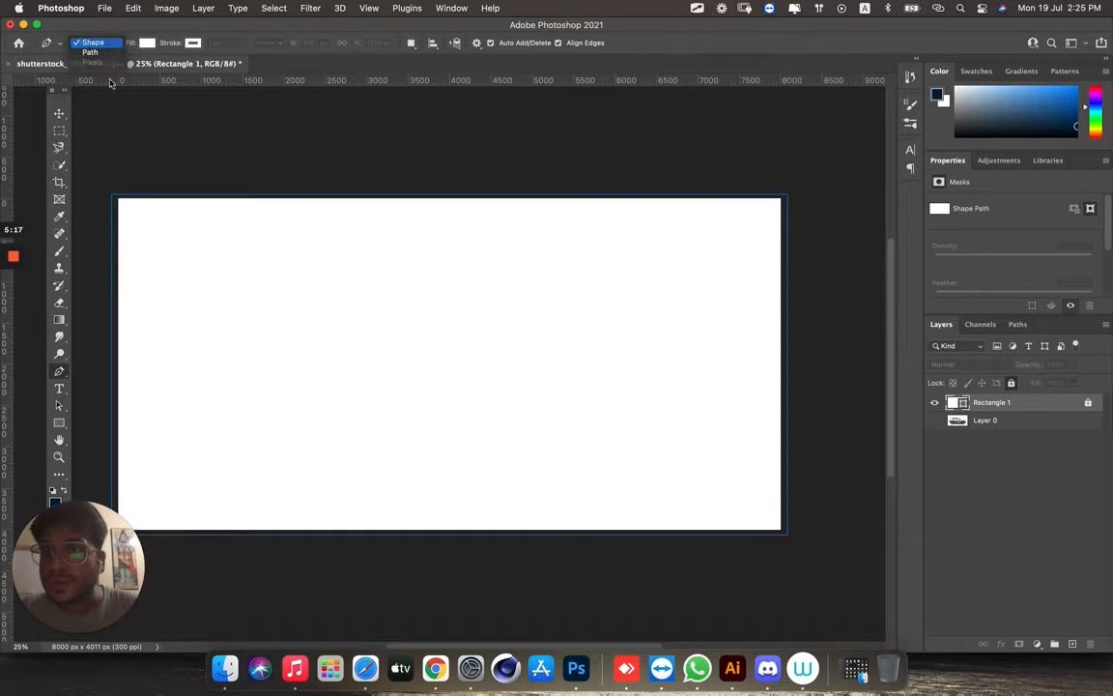
{"action": "left_click", "coordinate": [1072, 644]}
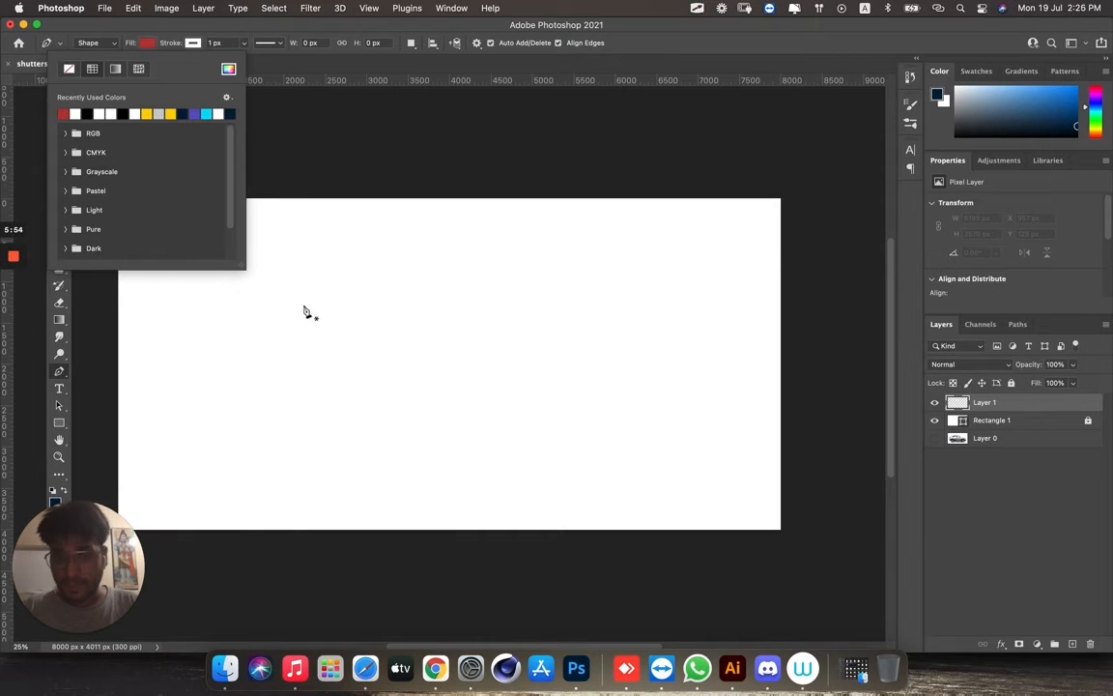
Draw a closed red triangle about 3110 px wide and 1540 px high near the canvas centre with the Pen tool, and deselect it.
{"action": "left_click", "coordinate": [301, 306]}
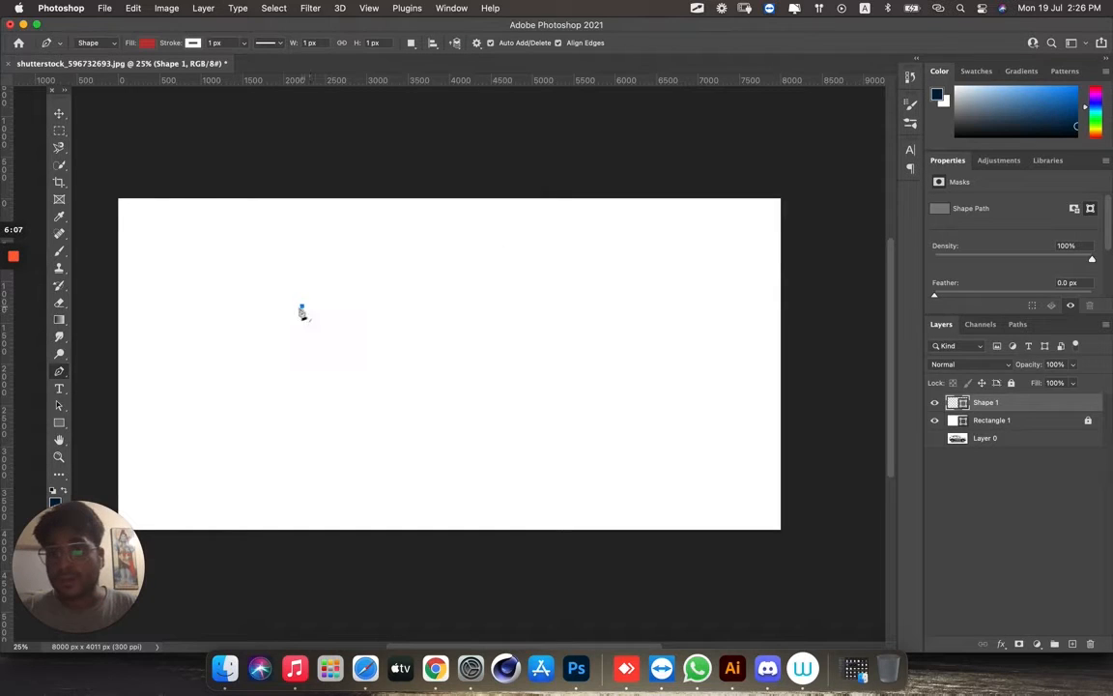
{"action": "left_click", "coordinate": [503, 262]}
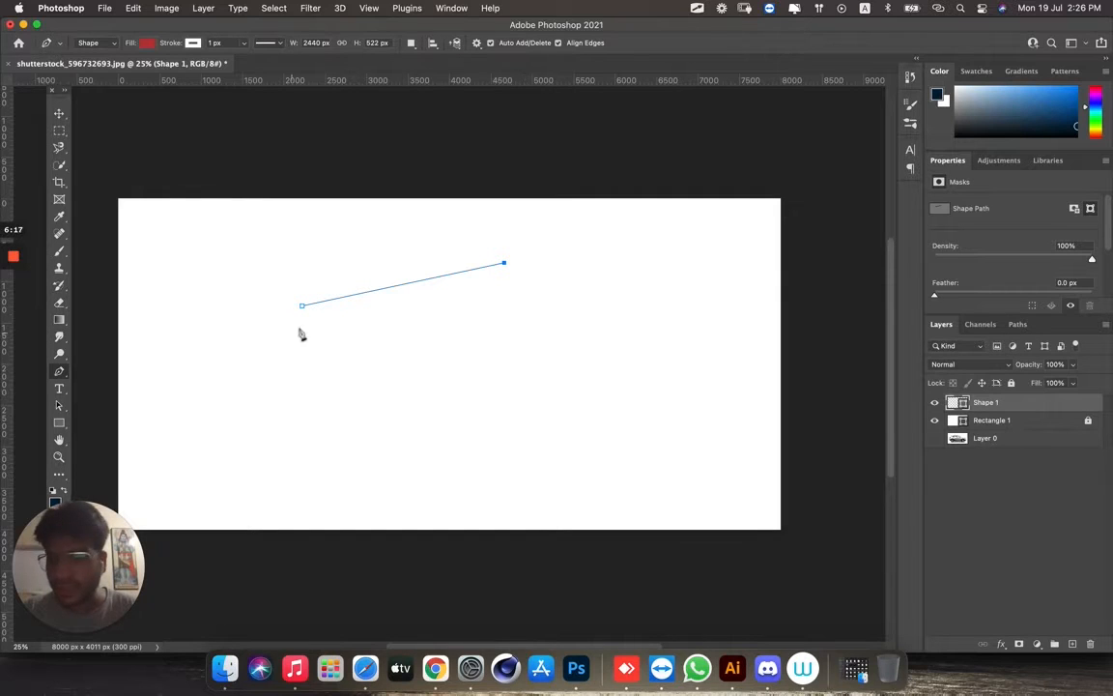
{"action": "left_click", "coordinate": [559, 390]}
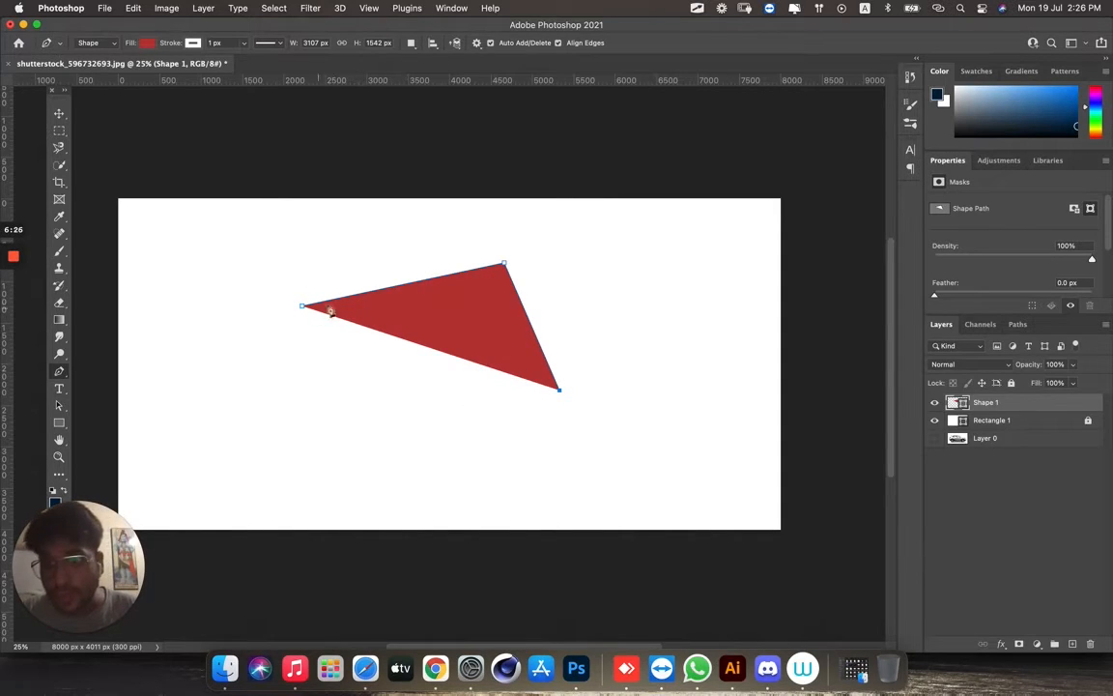
{"action": "left_click", "coordinate": [359, 294]}
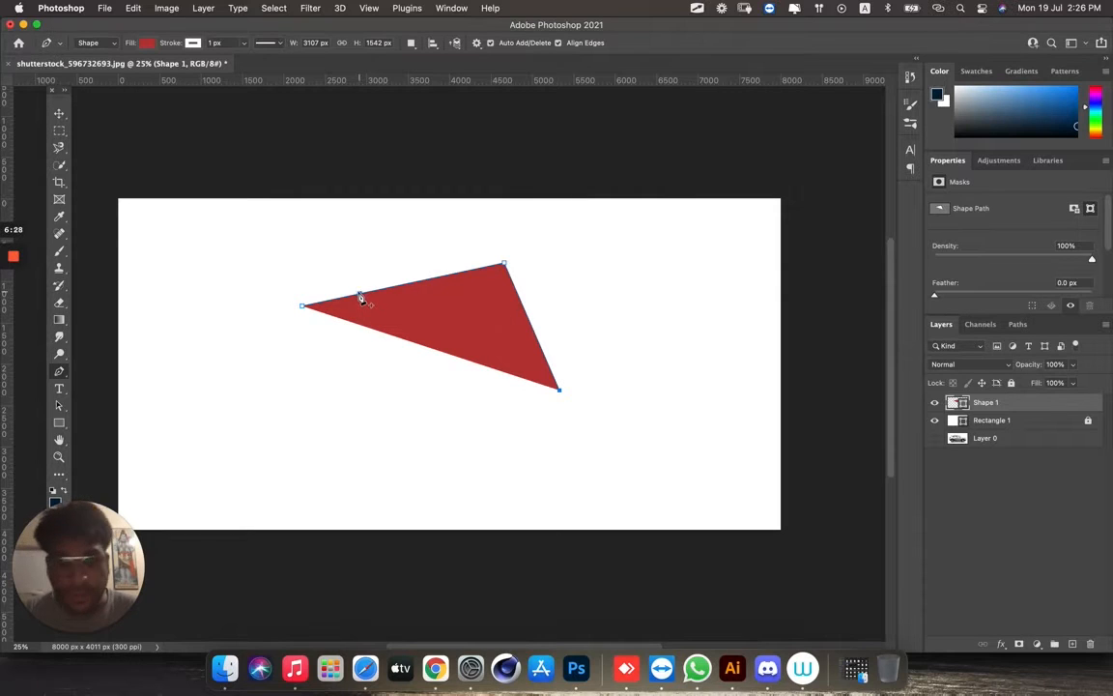
{"action": "key", "text": "super+equal"}
{"action": "key", "text": "super+equal"}
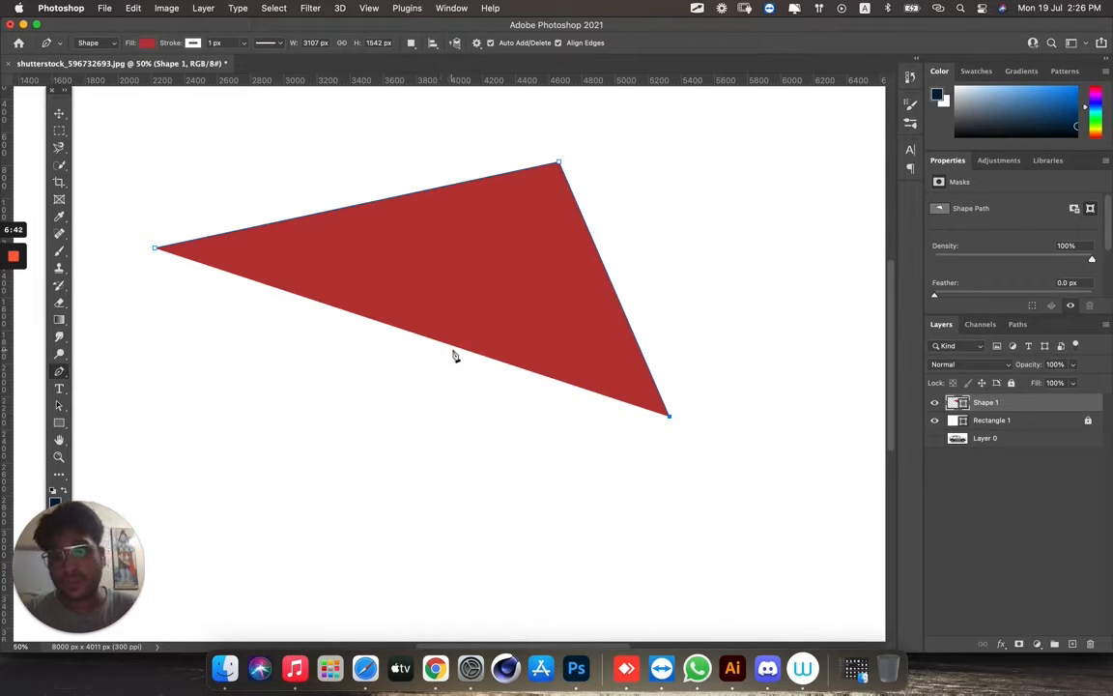
{"action": "left_click", "coordinate": [156, 251]}
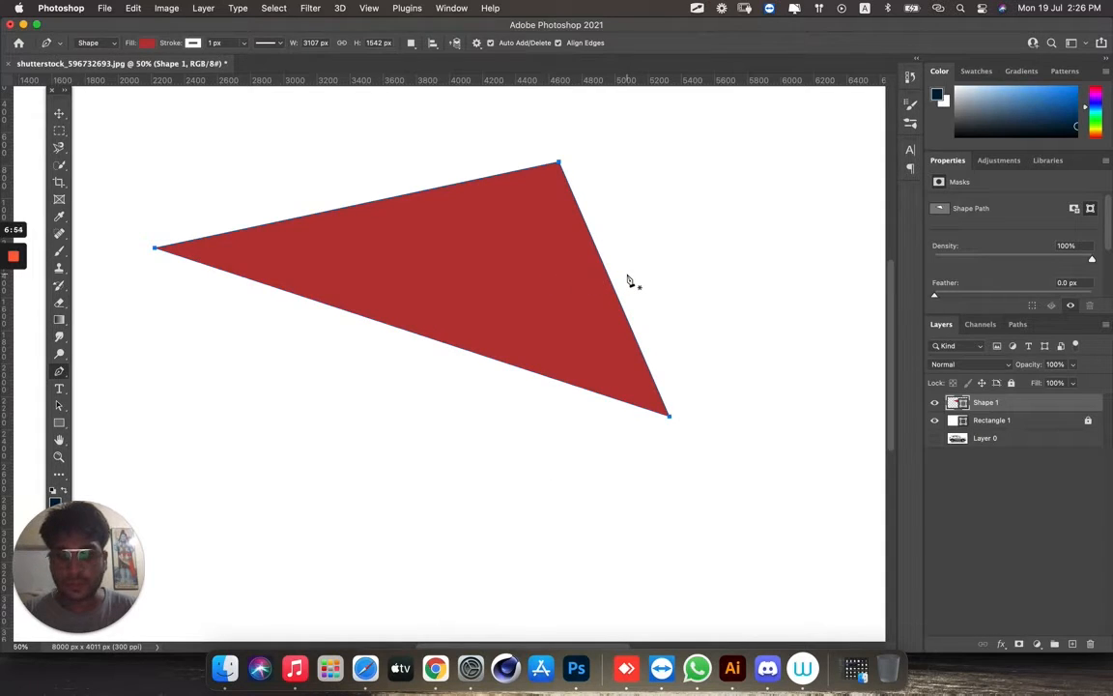
{"action": "key", "text": "v"}
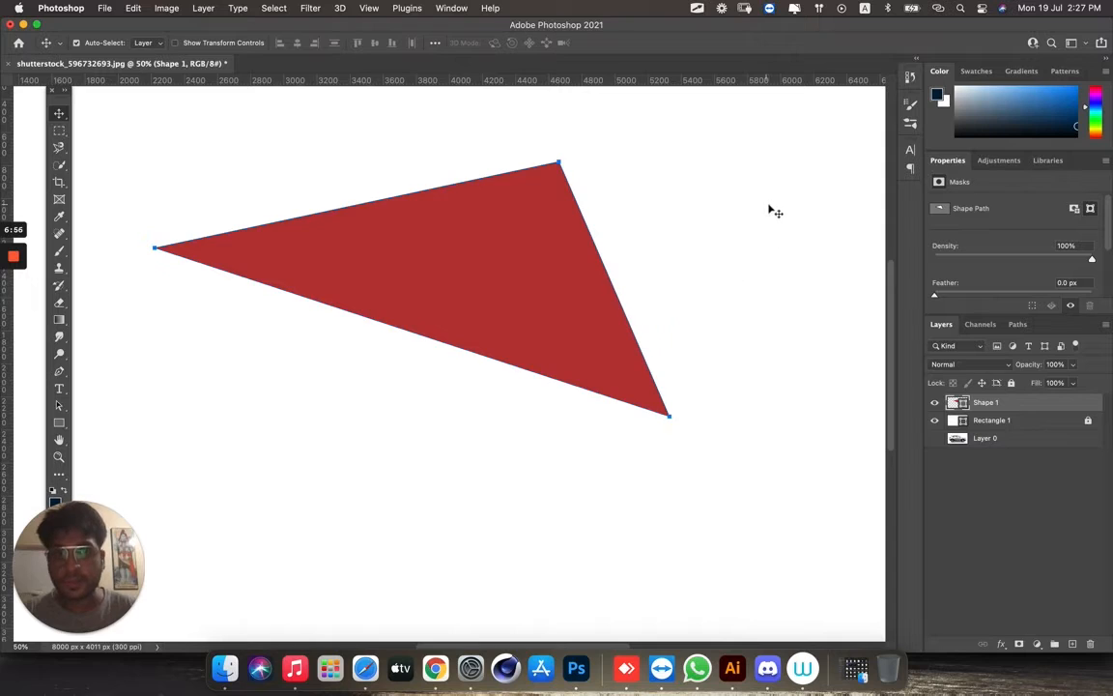
{"action": "left_click", "coordinate": [768, 211]}
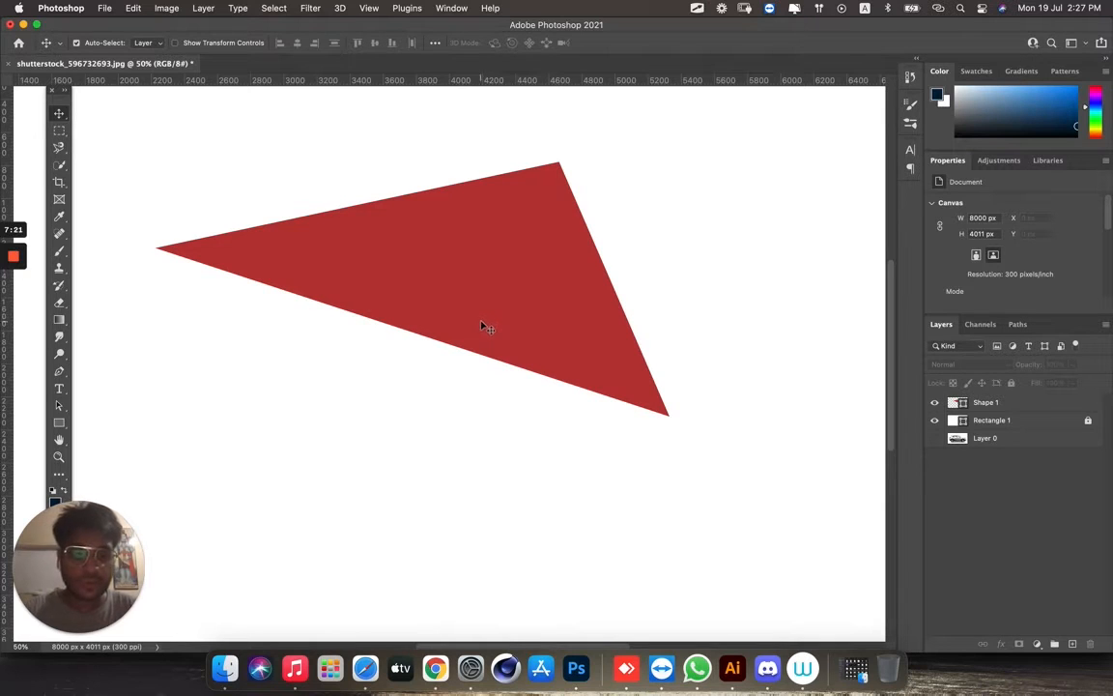
Scale the red triangle up proportionally about its centre to about 150% with Free Transform.
{"action": "key", "text": "super+minus"}
{"action": "key", "text": "super+minus"}
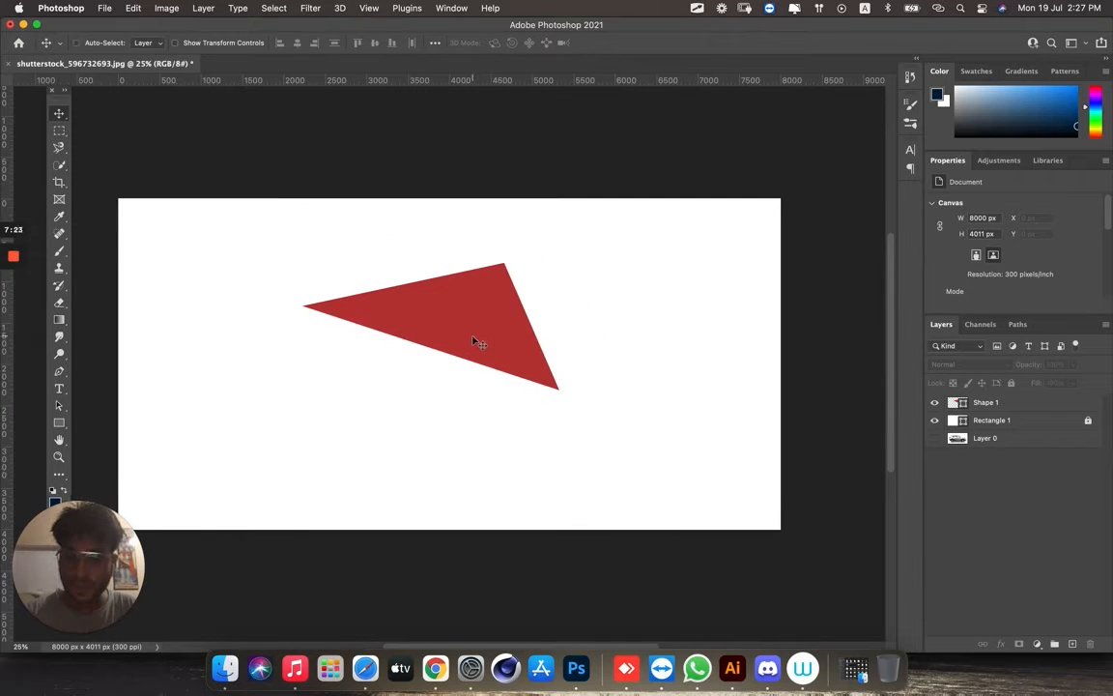
{"action": "key", "text": "super+t"}
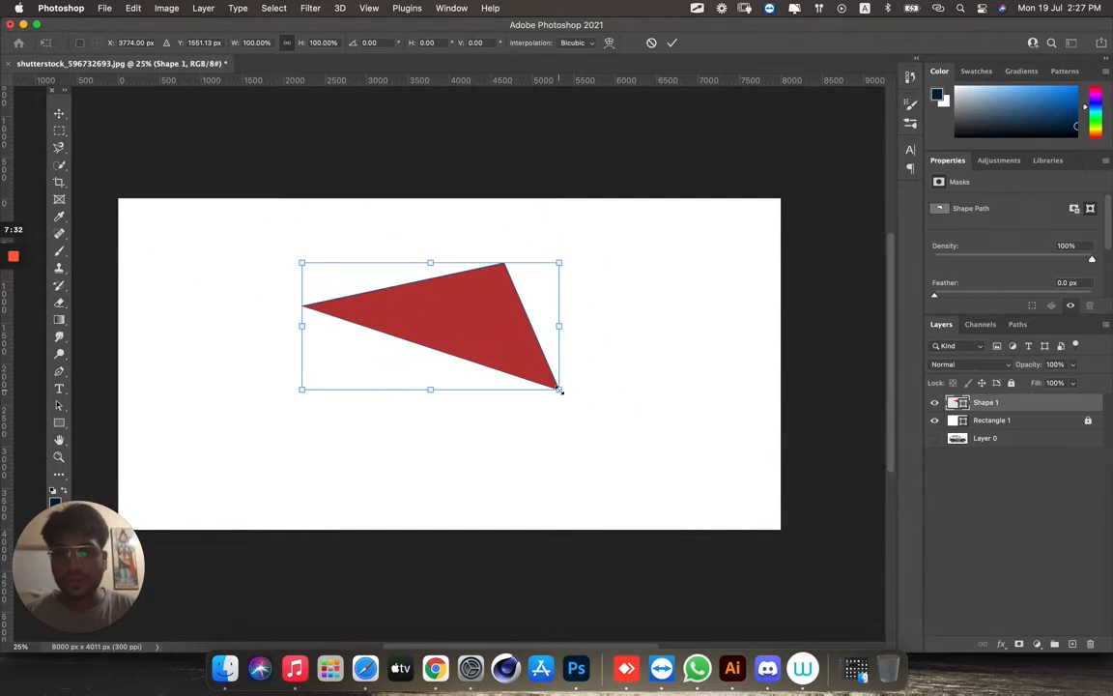
{"action": "left_click_drag", "start_coordinate": [560, 389], "coordinate": [562, 428]}
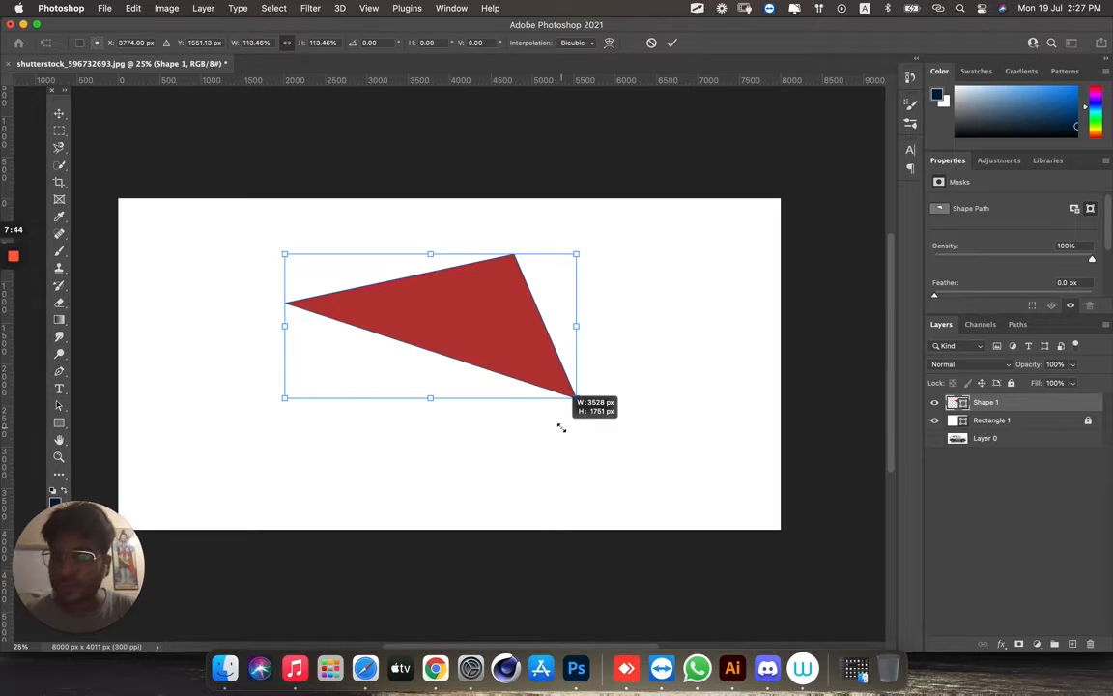
{"action": "left_click_drag", "start_coordinate": [561, 428], "coordinate": [598, 464]}
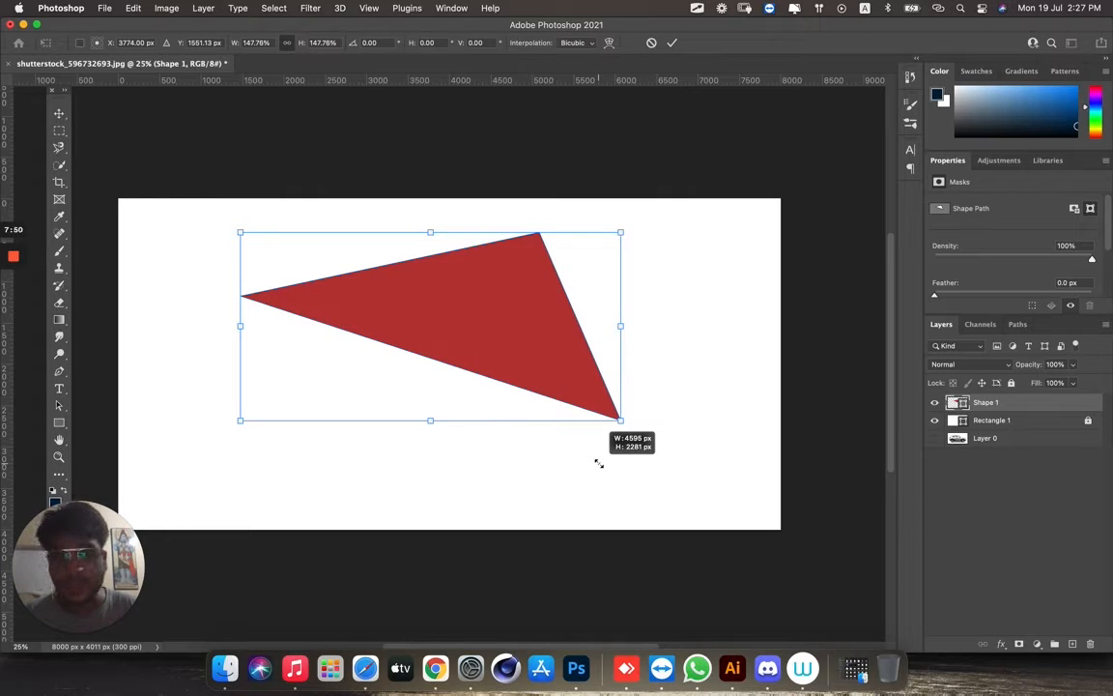
{"action": "mouse_move", "coordinate": [598, 464]}
{"action": "left_mouse_down"}
{"action": "mouse_move", "coordinate": [517, 386]}
{"action": "mouse_move", "coordinate": [641, 487]}
{"action": "mouse_move", "coordinate": [539, 407]}
{"action": "mouse_move", "coordinate": [583, 460]}
{"action": "mouse_move", "coordinate": [623, 479]}
{"action": "mouse_move", "coordinate": [599, 470]}
{"action": "left_mouse_up"}
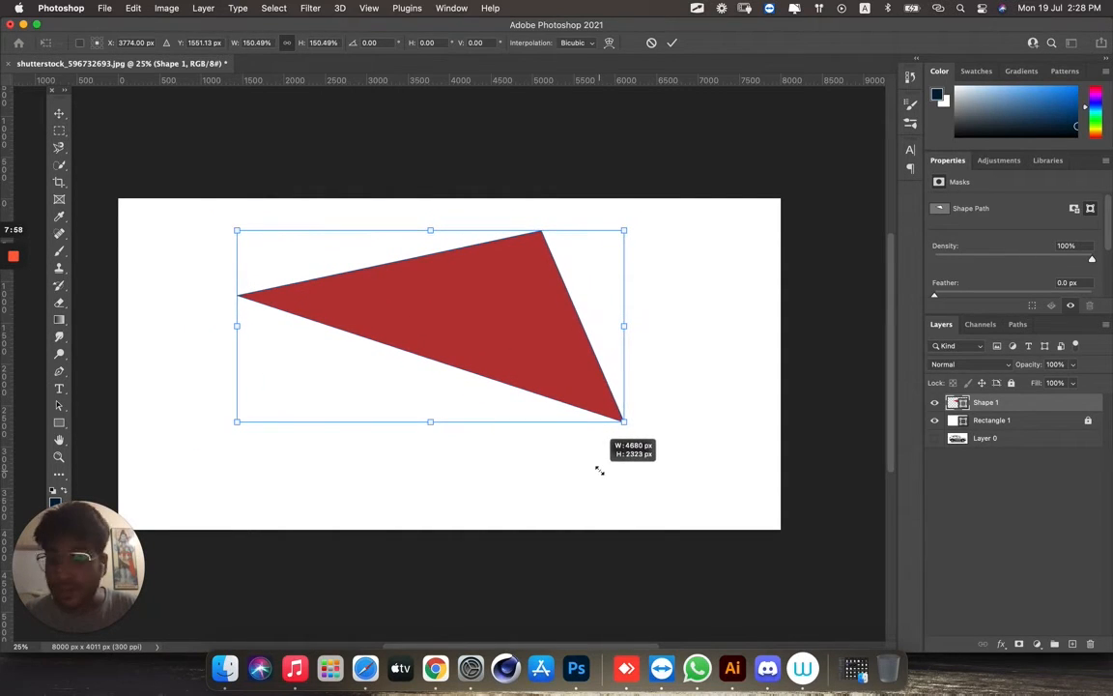
{"action": "left_click_drag", "start_coordinate": [599, 470], "coordinate": [599, 474]}
{"action": "key", "text": "Return"}
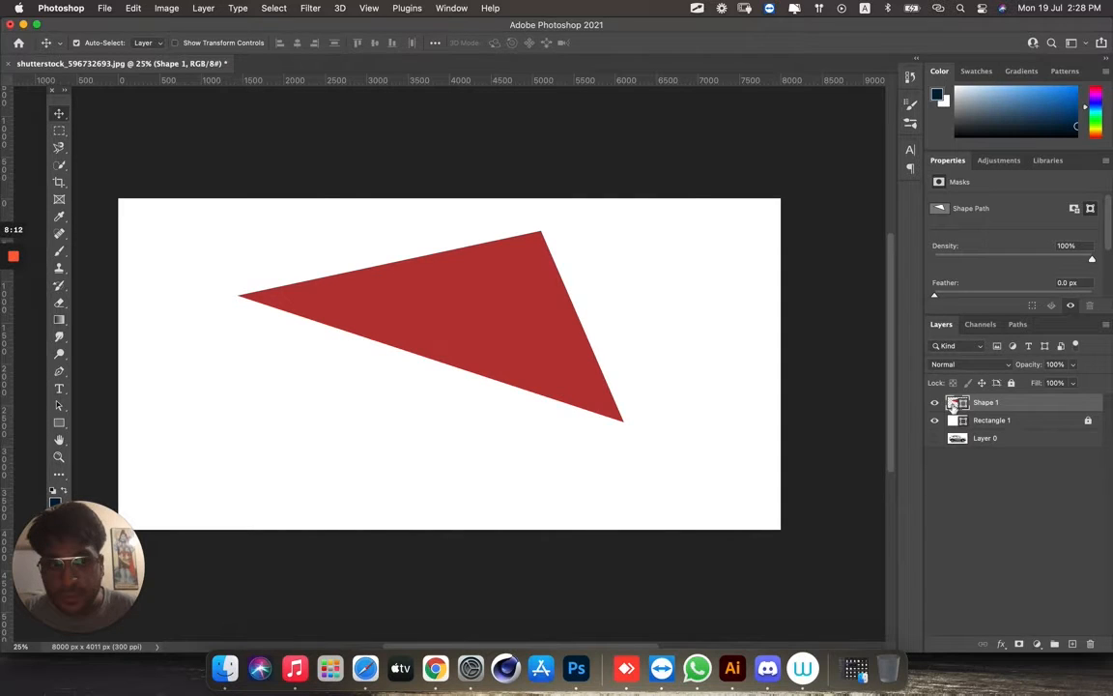
Change the triangle's fill colour to green 439f16.
{"action": "double_click", "coordinate": [954, 405]}
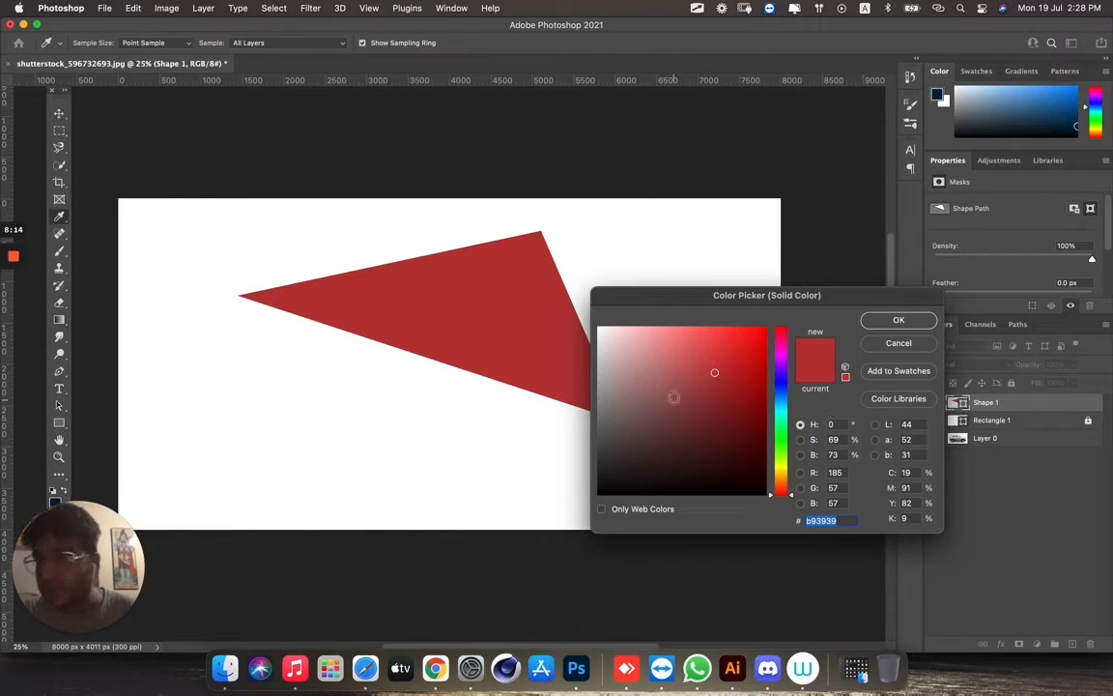
{"action": "mouse_move", "coordinate": [683, 375]}
{"action": "left_mouse_down"}
{"action": "mouse_move", "coordinate": [628, 346]}
{"action": "mouse_move", "coordinate": [761, 346]}
{"action": "mouse_move", "coordinate": [736, 339]}
{"action": "left_mouse_up"}
{"action": "left_click", "coordinate": [781, 448]}
{"action": "left_click", "coordinate": [641, 345]}
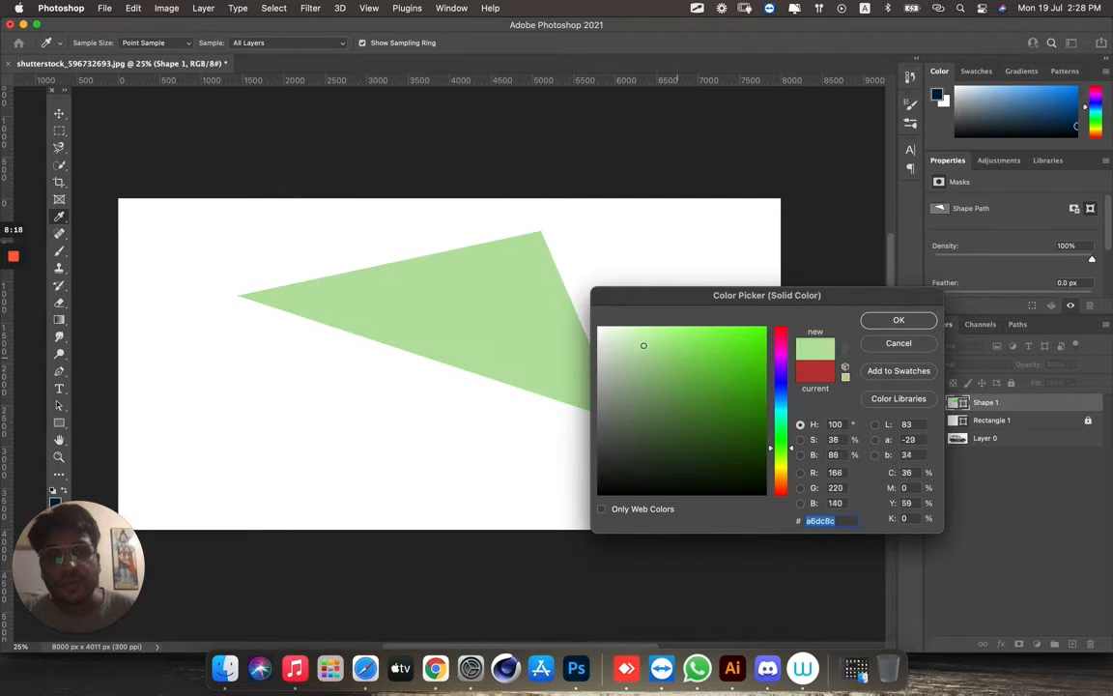
{"action": "left_click", "coordinate": [741, 391]}
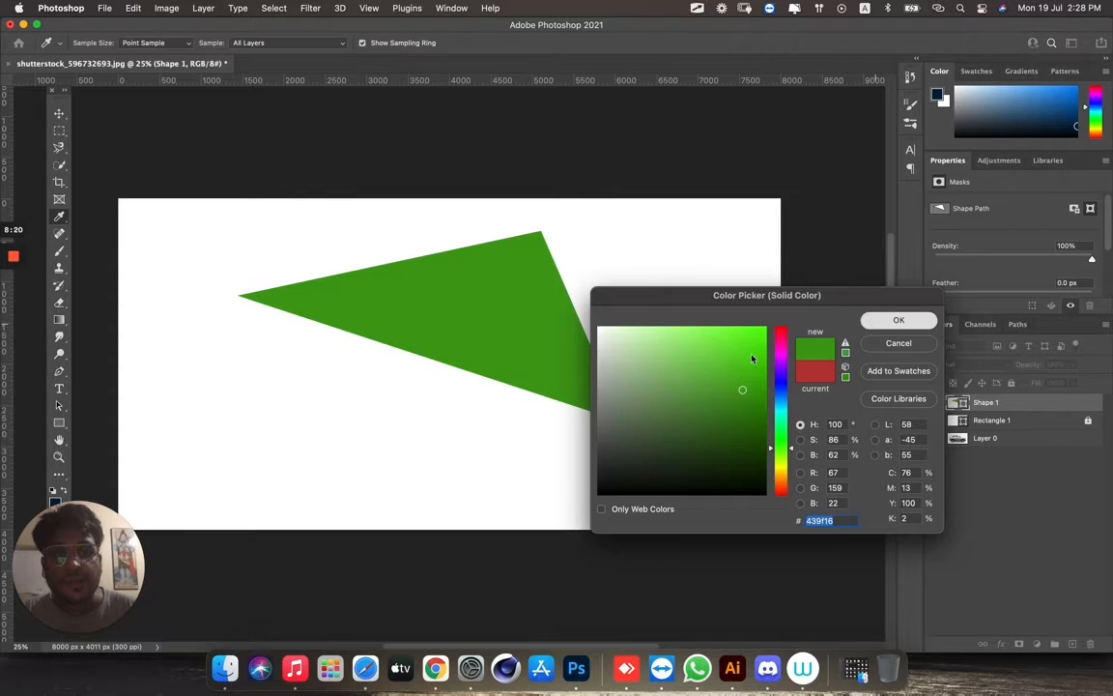
{"action": "key", "text": "Return"}
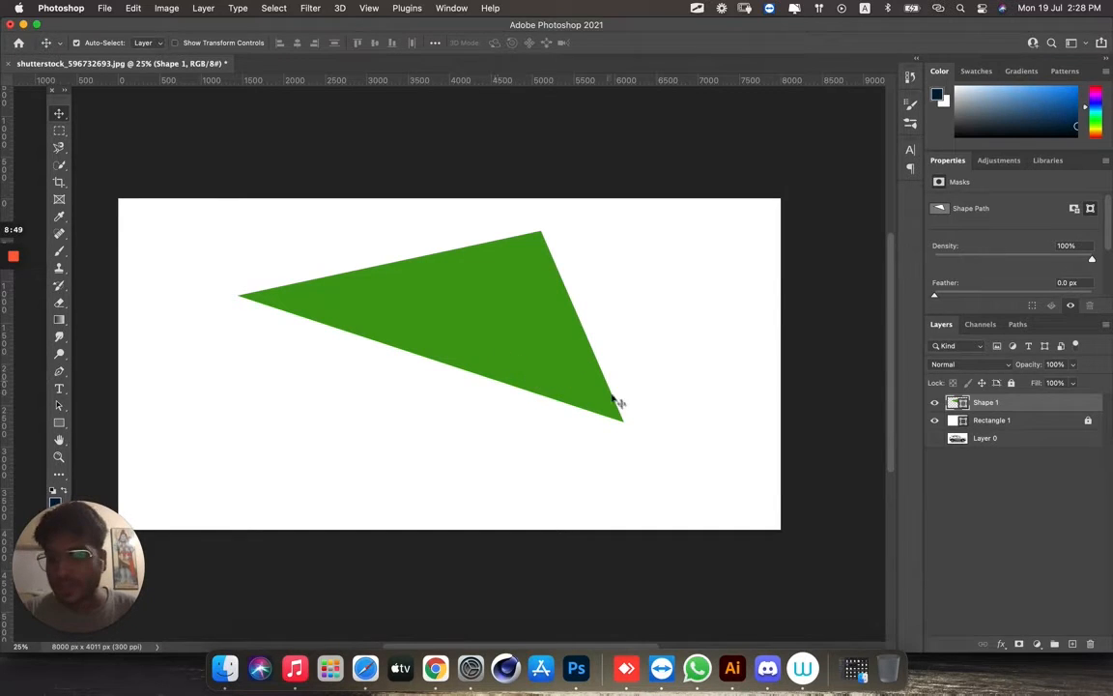
Draw a closed green five-sided shape about 1710 px wide and 1160 px high below the triangle with the Pen tool, and hide both shape layers.
{"action": "key", "text": "p"}
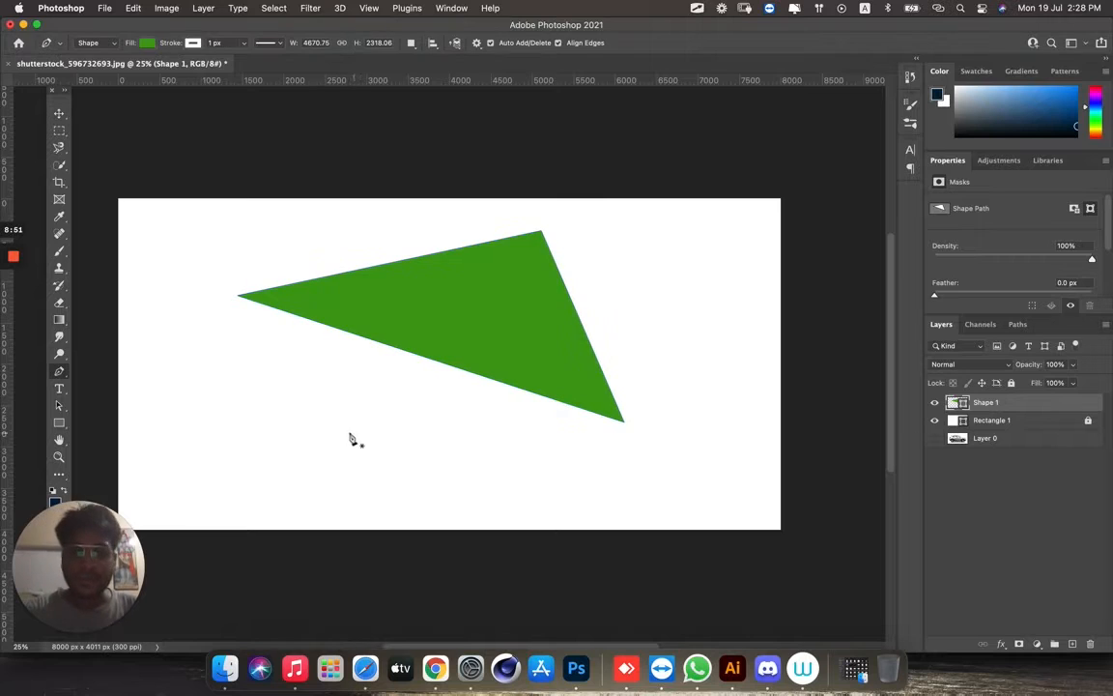
{"action": "left_click", "coordinate": [337, 432]}
{"action": "left_click", "coordinate": [384, 388]}
{"action": "left_click", "coordinate": [477, 417]}
{"action": "left_click", "coordinate": [444, 480]}
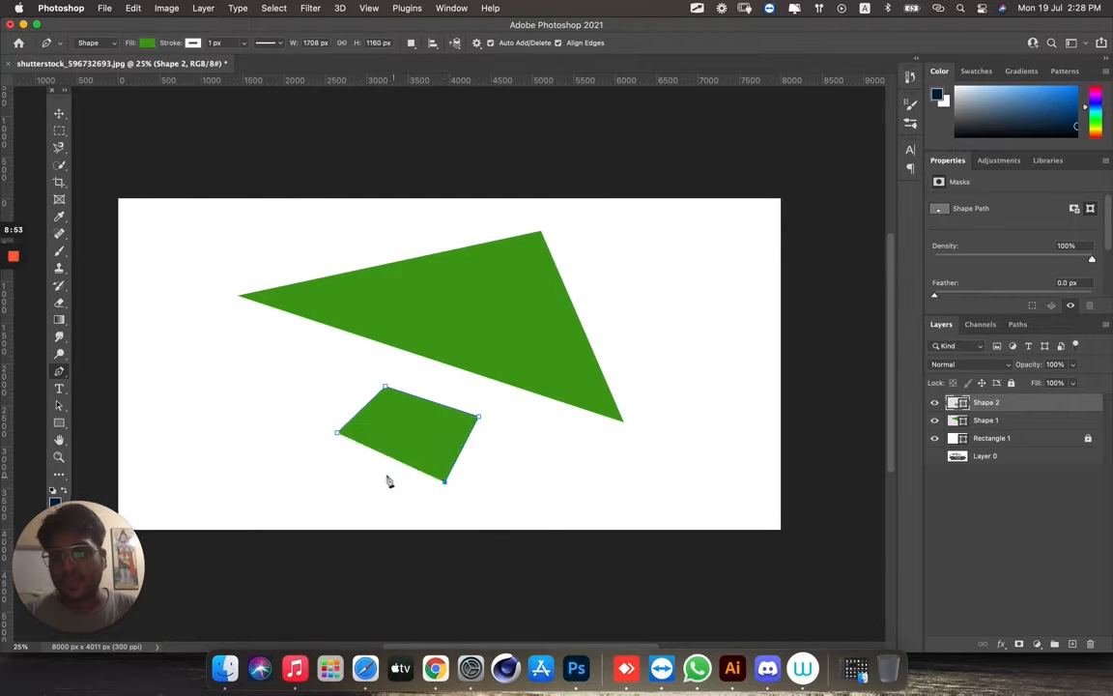
{"action": "left_click", "coordinate": [352, 468]}
{"action": "left_click", "coordinate": [338, 433]}
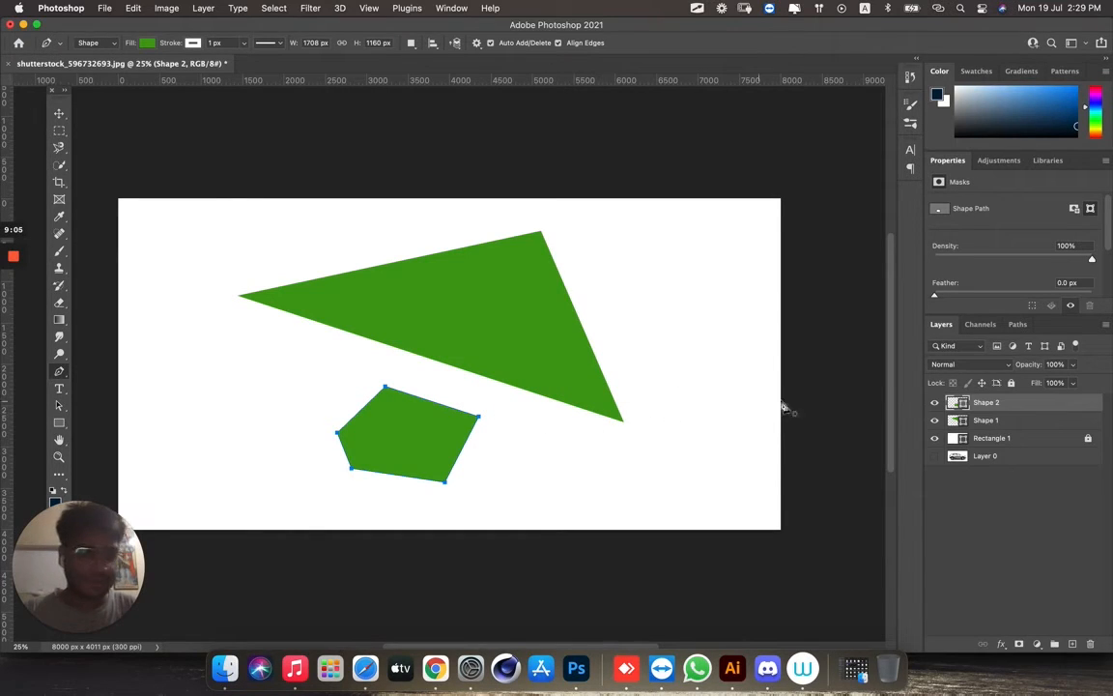
{"action": "left_click", "coordinate": [934, 402]}
{"action": "left_click", "coordinate": [934, 419]}
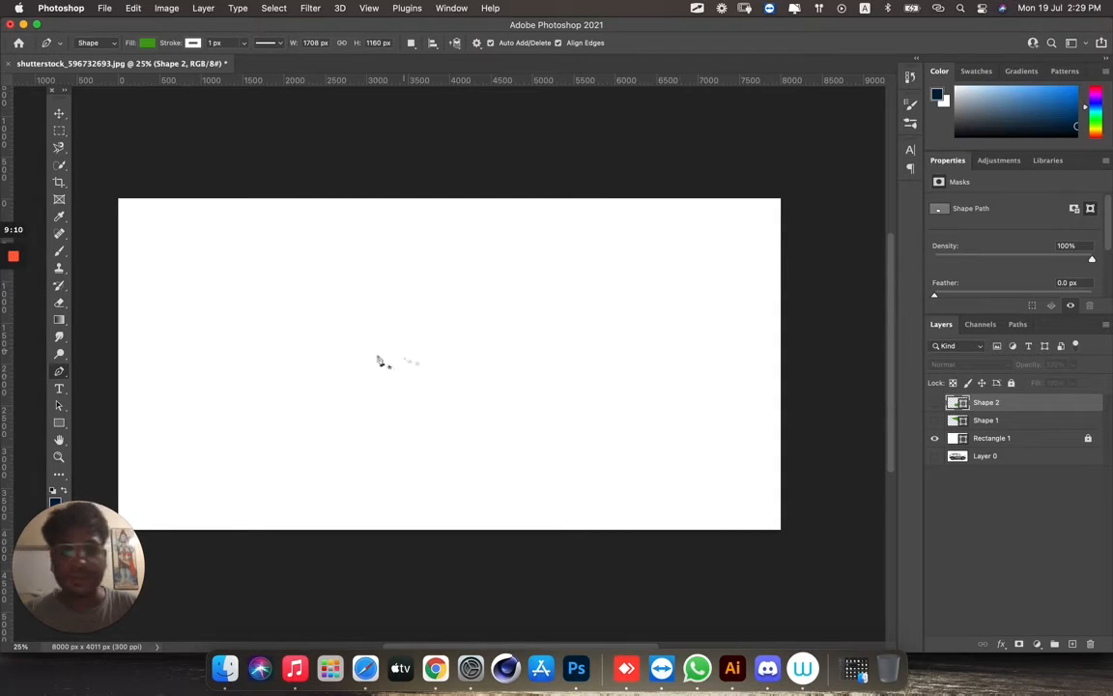
Draw a three-anchor path about 4725 px wide and 1633 px high across the canvas, with a smooth curve at the middle anchor.
{"action": "left_click", "coordinate": [292, 366]}
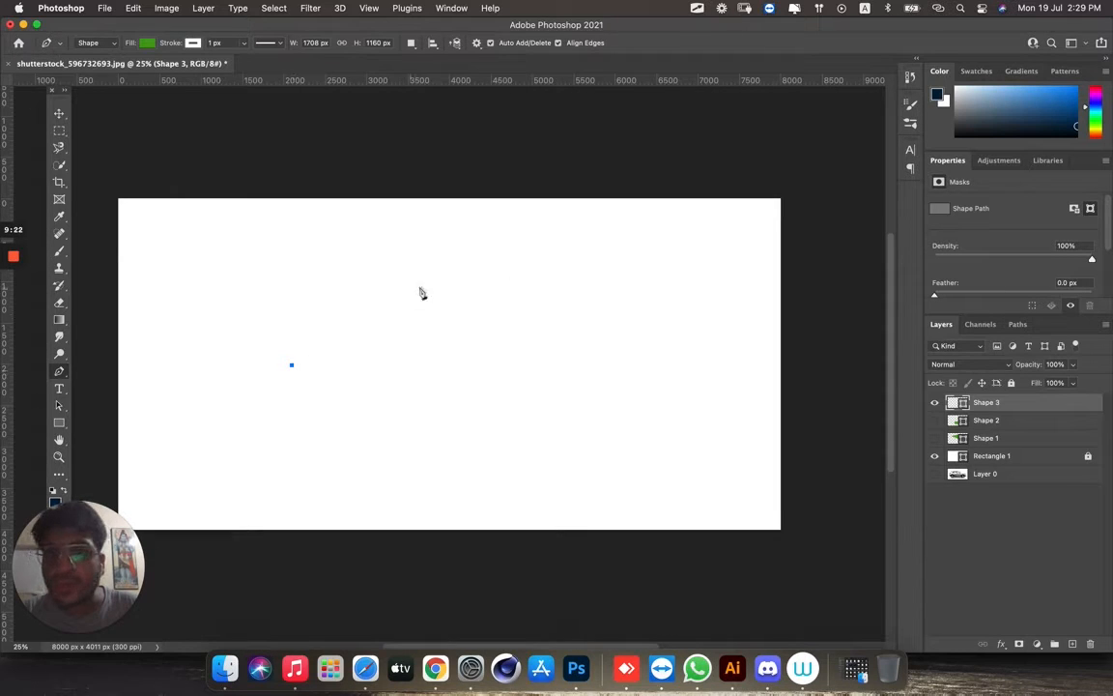
{"action": "left_click", "coordinate": [491, 287]}
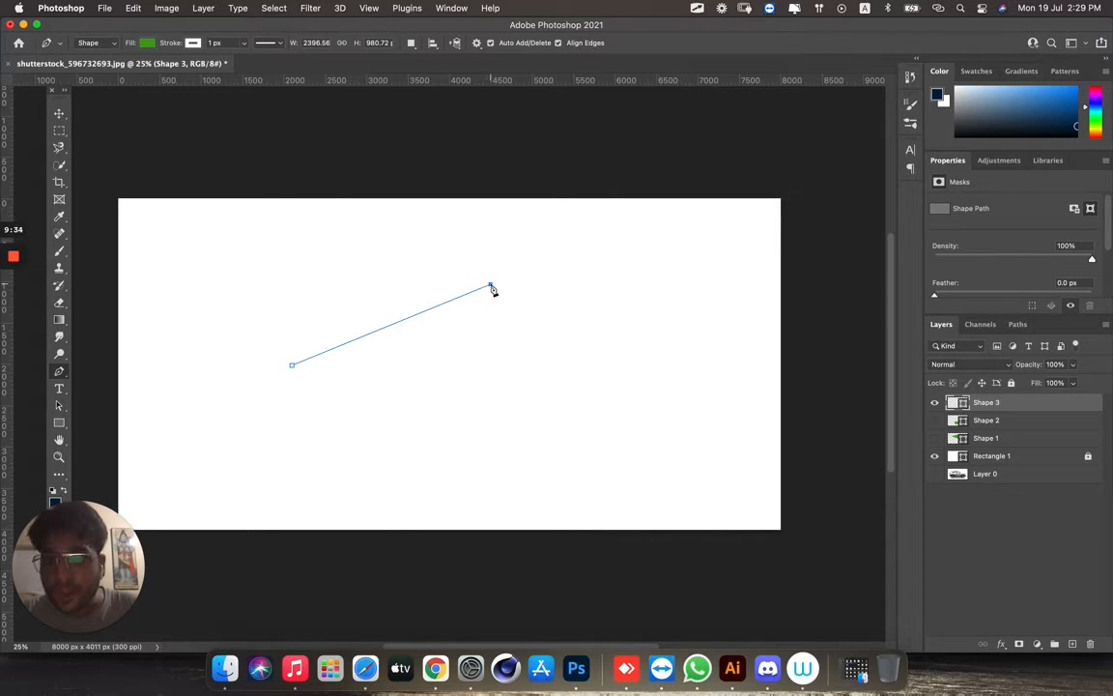
{"action": "left_click_drag", "start_coordinate": [491, 290], "coordinate": [619, 317]}
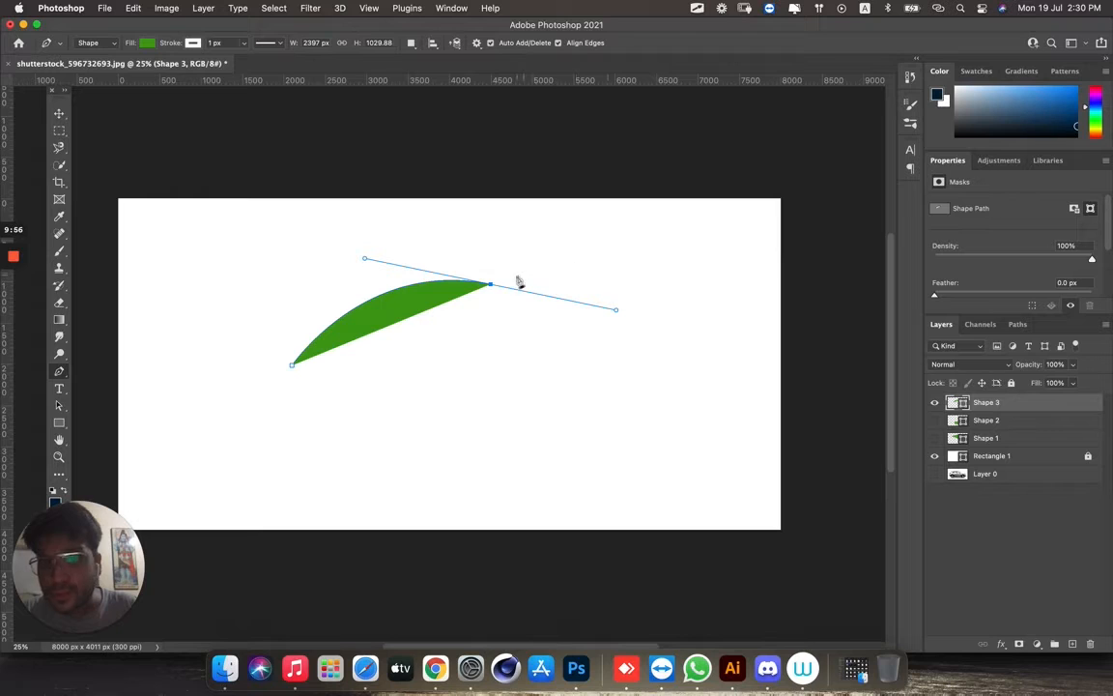
{"action": "left_click", "coordinate": [682, 234]}
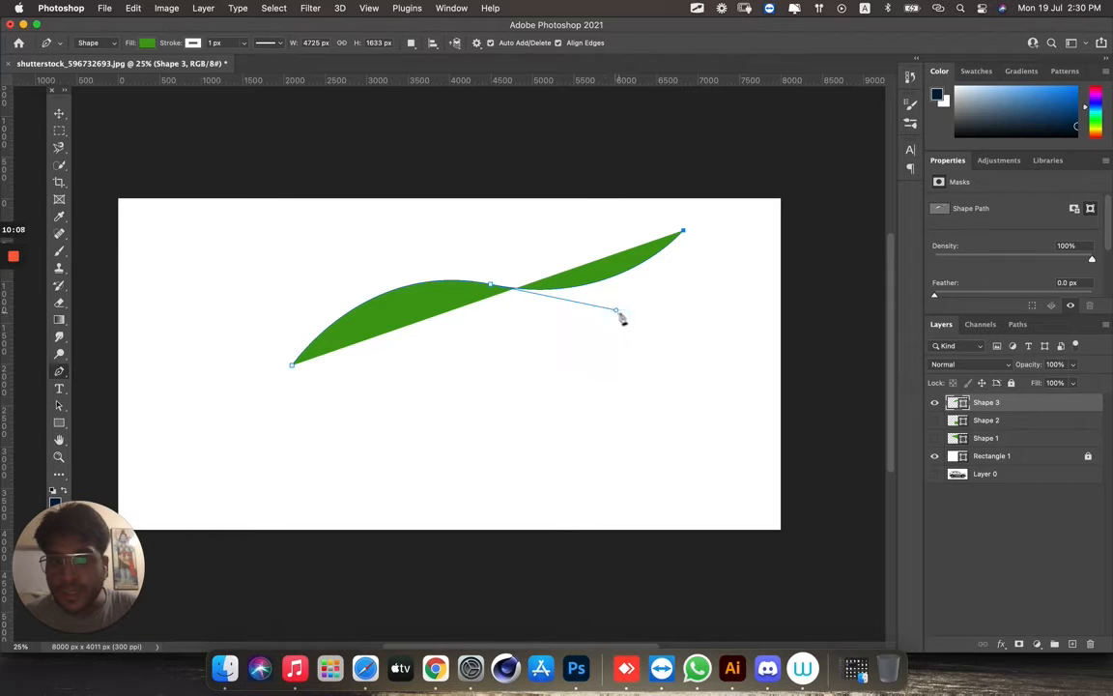
Swing the middle anchor's direction handles through several angles, leaving them nearly in line with the path so both segments are almost straight.
{"action": "mouse_move", "coordinate": [616, 312]}
{"action": "left_mouse_down"}
{"action": "mouse_move", "coordinate": [683, 321]}
{"action": "mouse_move", "coordinate": [616, 308]}
{"action": "left_mouse_up"}
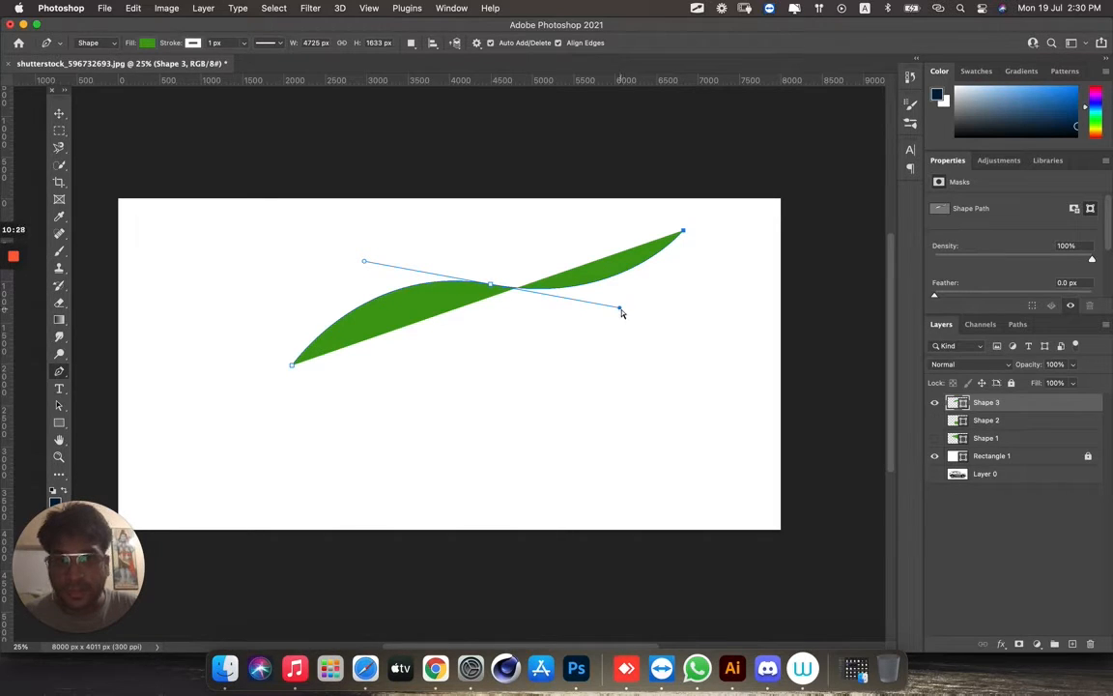
{"action": "left_click_drag", "start_coordinate": [620, 312], "coordinate": [665, 305]}
{"action": "left_click_drag", "start_coordinate": [625, 398], "coordinate": [565, 428]}
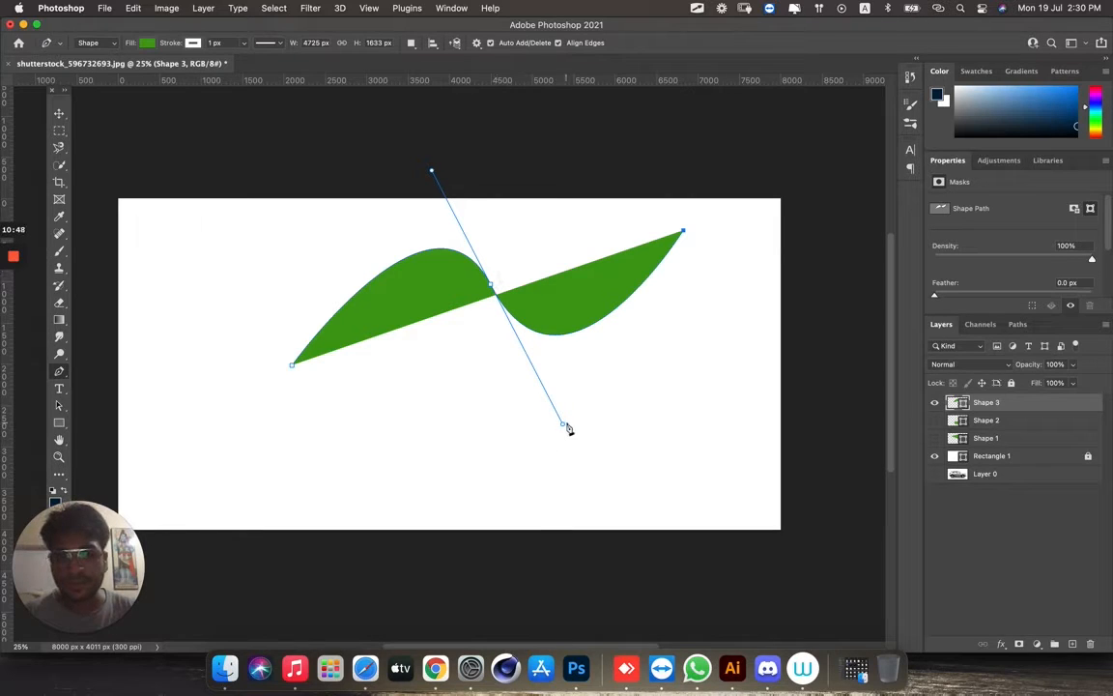
{"action": "left_click_drag", "start_coordinate": [562, 428], "coordinate": [570, 258]}
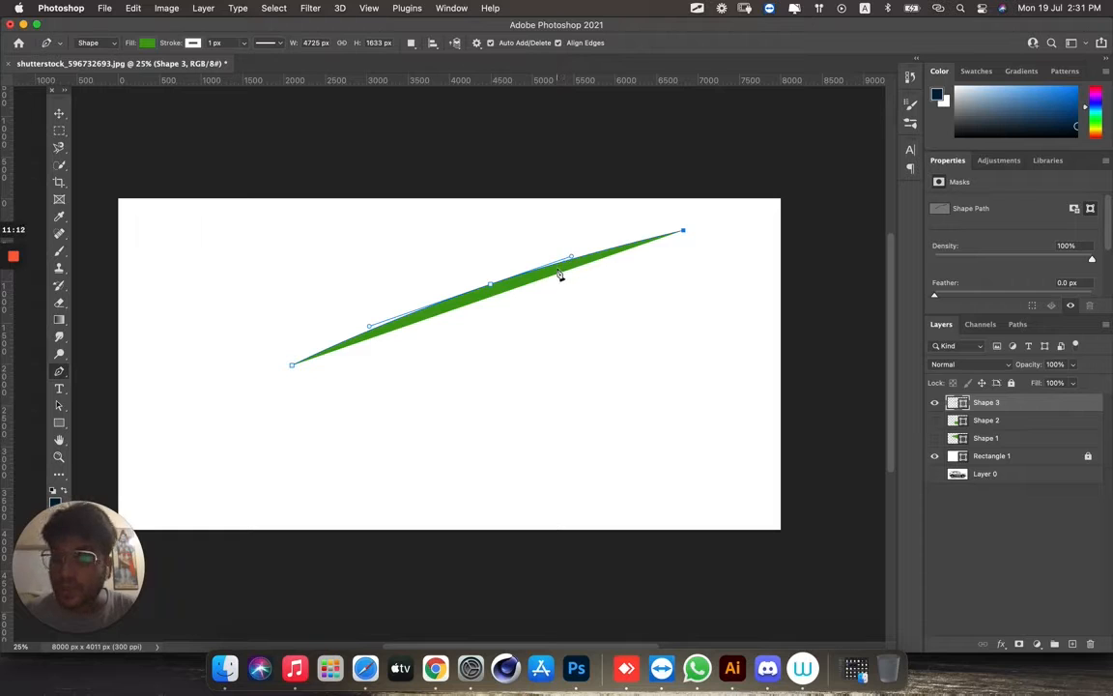
{"action": "mouse_move", "coordinate": [572, 259]}
{"action": "left_mouse_down"}
{"action": "mouse_move", "coordinate": [569, 325]}
{"action": "mouse_move", "coordinate": [572, 221]}
{"action": "mouse_move", "coordinate": [579, 390]}
{"action": "mouse_move", "coordinate": [560, 226]}
{"action": "mouse_move", "coordinate": [579, 323]}
{"action": "mouse_move", "coordinate": [571, 244]}
{"action": "mouse_move", "coordinate": [579, 278]}
{"action": "mouse_move", "coordinate": [582, 323]}
{"action": "mouse_move", "coordinate": [559, 224]}
{"action": "mouse_move", "coordinate": [581, 316]}
{"action": "mouse_move", "coordinate": [567, 252]}
{"action": "left_mouse_up"}
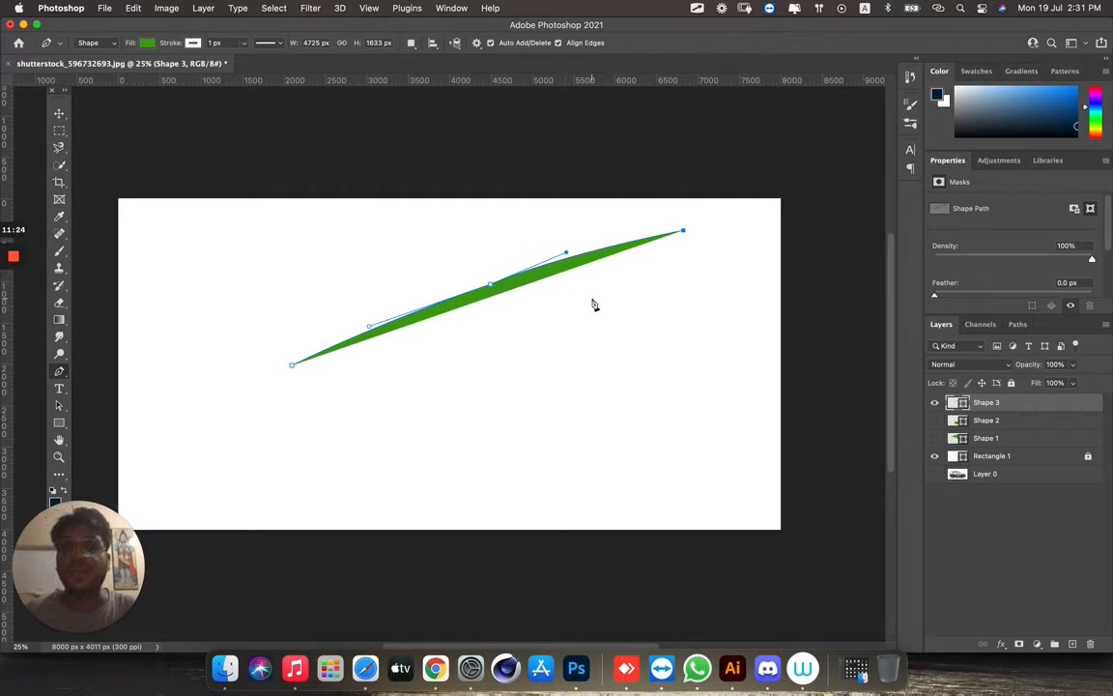
Continue the path with smooth curved segments around its lower side and close it into a shape about 6343 px wide and 2777 px high.
{"action": "left_click_drag", "start_coordinate": [660, 338], "coordinate": [631, 379]}
{"action": "left_click_drag", "start_coordinate": [501, 381], "coordinate": [440, 419]}
{"action": "left_click_drag", "start_coordinate": [410, 459], "coordinate": [302, 470]}
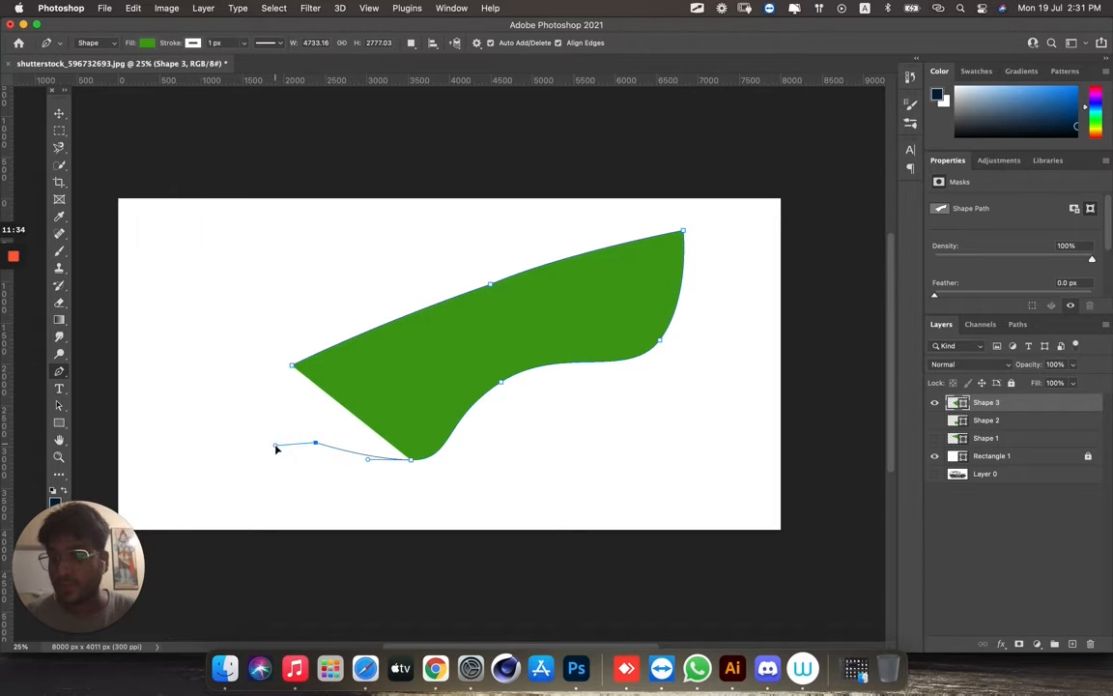
{"action": "left_click_drag", "start_coordinate": [256, 452], "coordinate": [256, 454]}
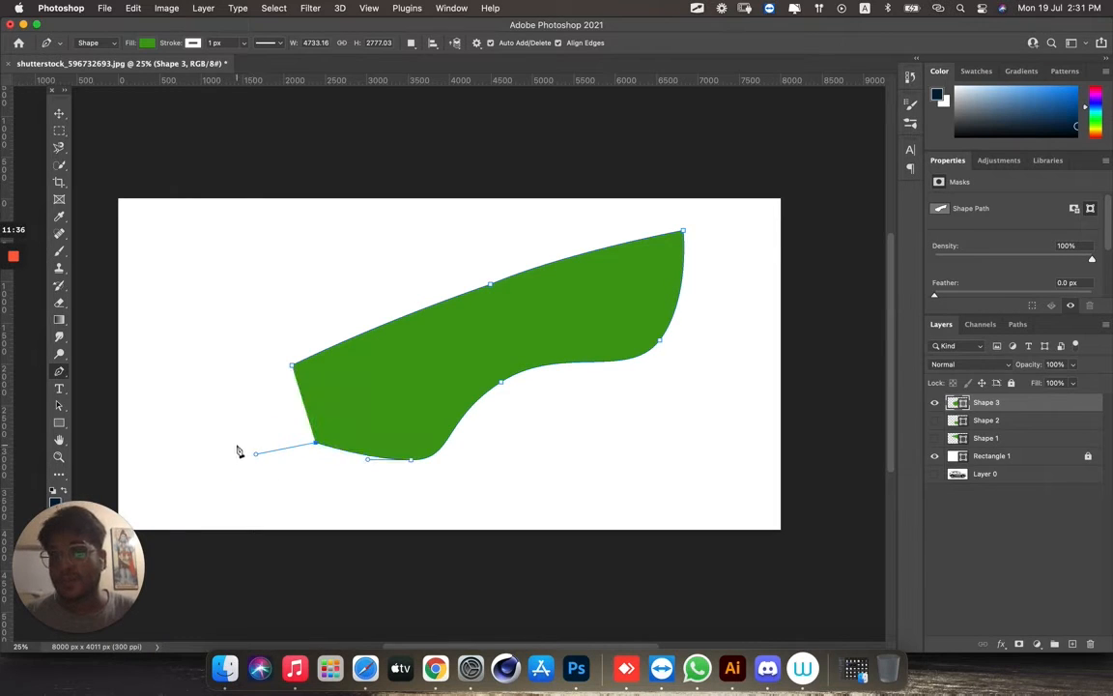
{"action": "left_click_drag", "start_coordinate": [183, 435], "coordinate": [153, 416]}
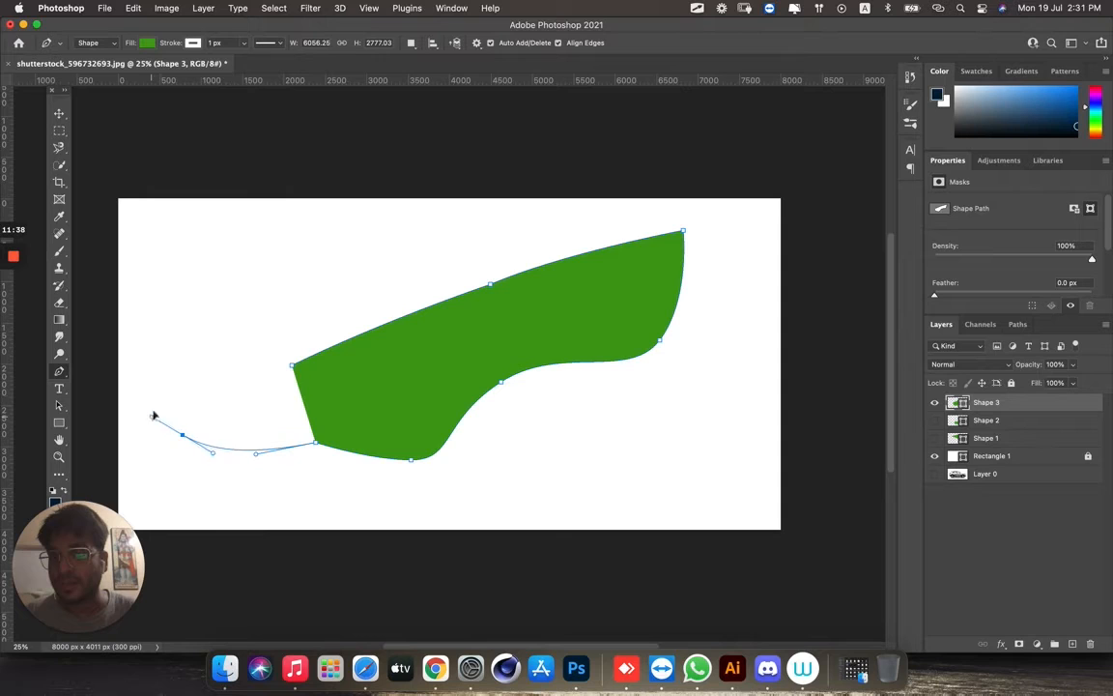
{"action": "left_click_drag", "start_coordinate": [183, 350], "coordinate": [260, 301]}
{"action": "left_click", "coordinate": [294, 368]}
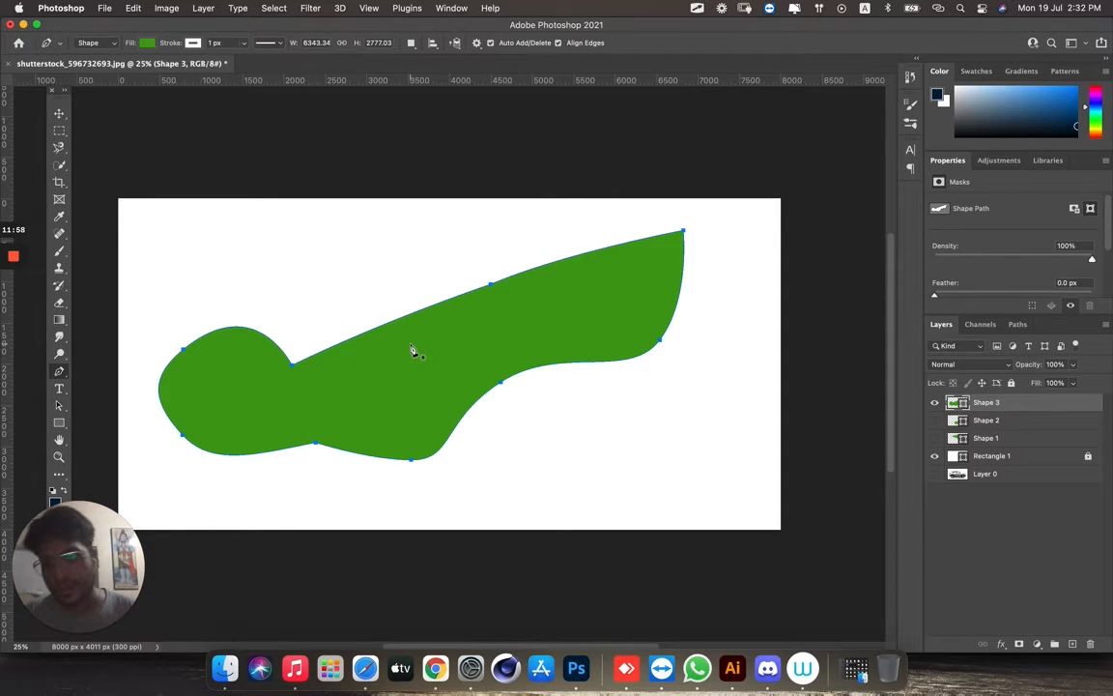
Delete the layer of the curved green shape.
{"action": "left_click_drag", "start_coordinate": [1024, 406], "coordinate": [1073, 644]}
{"action": "left_click_drag", "start_coordinate": [1059, 408], "coordinate": [1090, 644]}
{"action": "left_click_drag", "start_coordinate": [1026, 406], "coordinate": [1090, 643]}
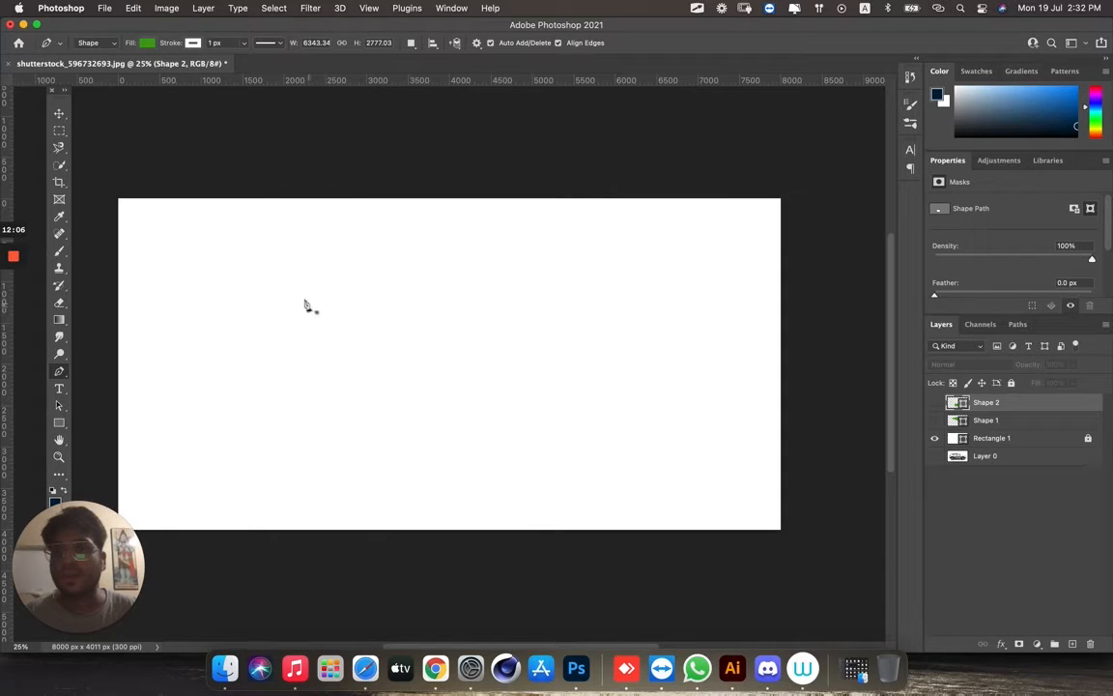
Draw an S-shaped path about 4415 px wide and 710 px high in the upper canvas, with smooth middle and end anchors.
{"action": "left_click", "coordinate": [256, 301]}
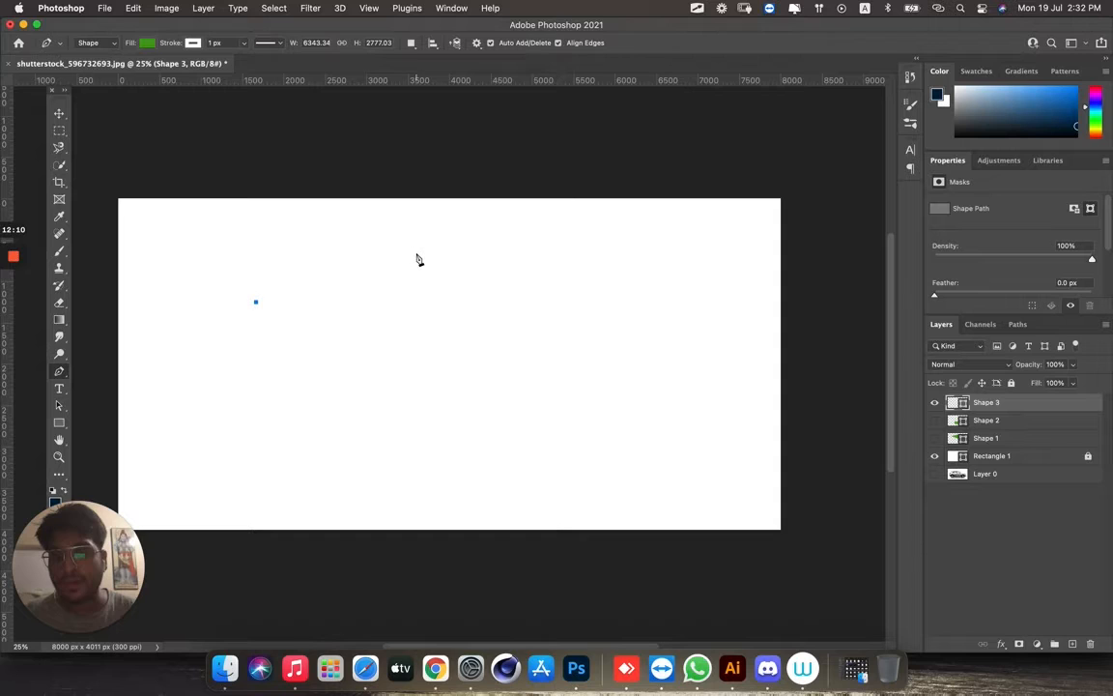
{"action": "left_click_drag", "start_coordinate": [415, 254], "coordinate": [503, 284]}
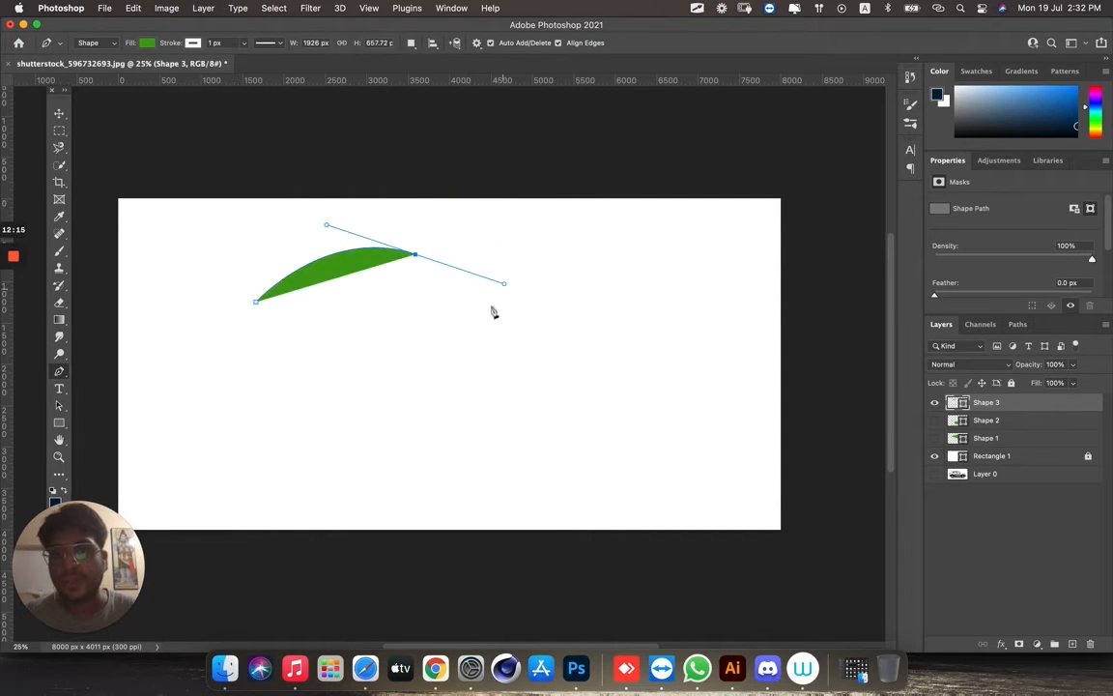
{"action": "left_click", "coordinate": [622, 245]}
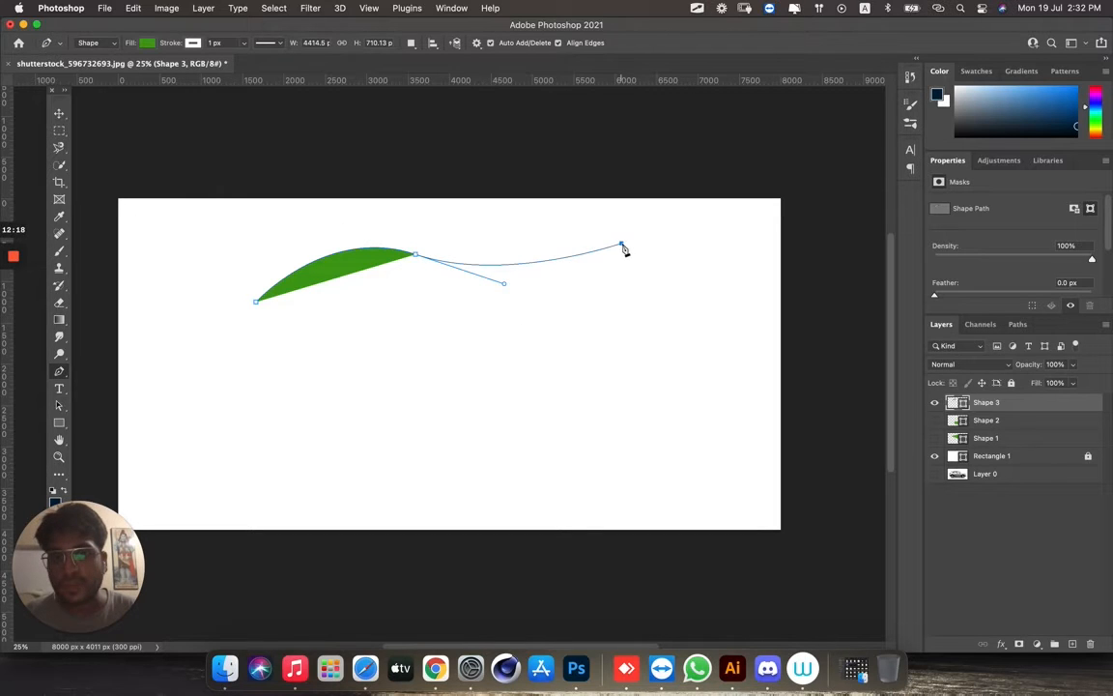
{"action": "left_click_drag", "start_coordinate": [625, 248], "coordinate": [694, 192]}
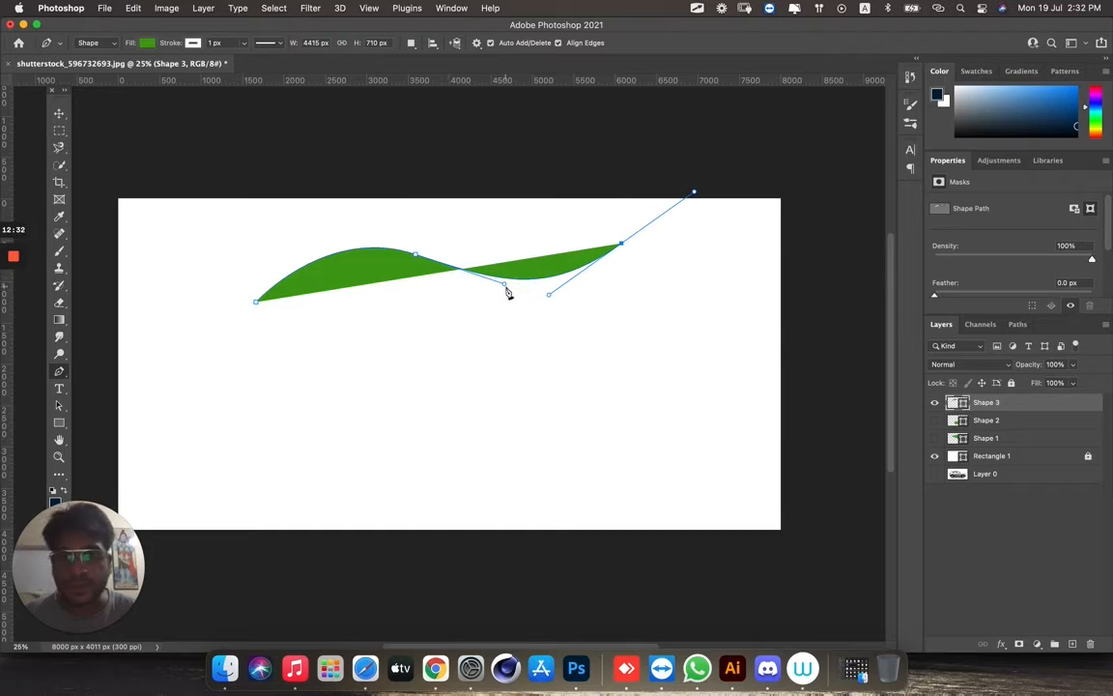
Tilt the middle anchor's handles, bend its outgoing handle upward independently to form a corner, and adjust the end anchor's incoming handle.
{"action": "left_click_drag", "start_coordinate": [416, 253], "coordinate": [497, 303]}
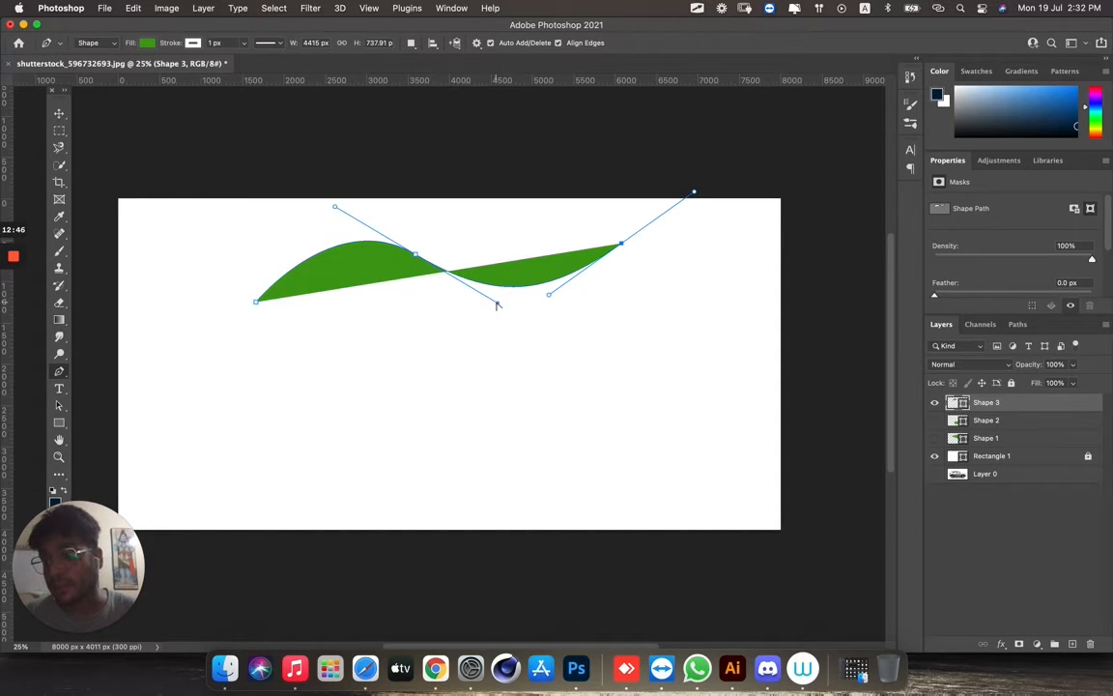
{"action": "left_click_drag", "start_coordinate": [499, 304], "coordinate": [510, 201]}
{"action": "left_click", "coordinate": [620, 247]}
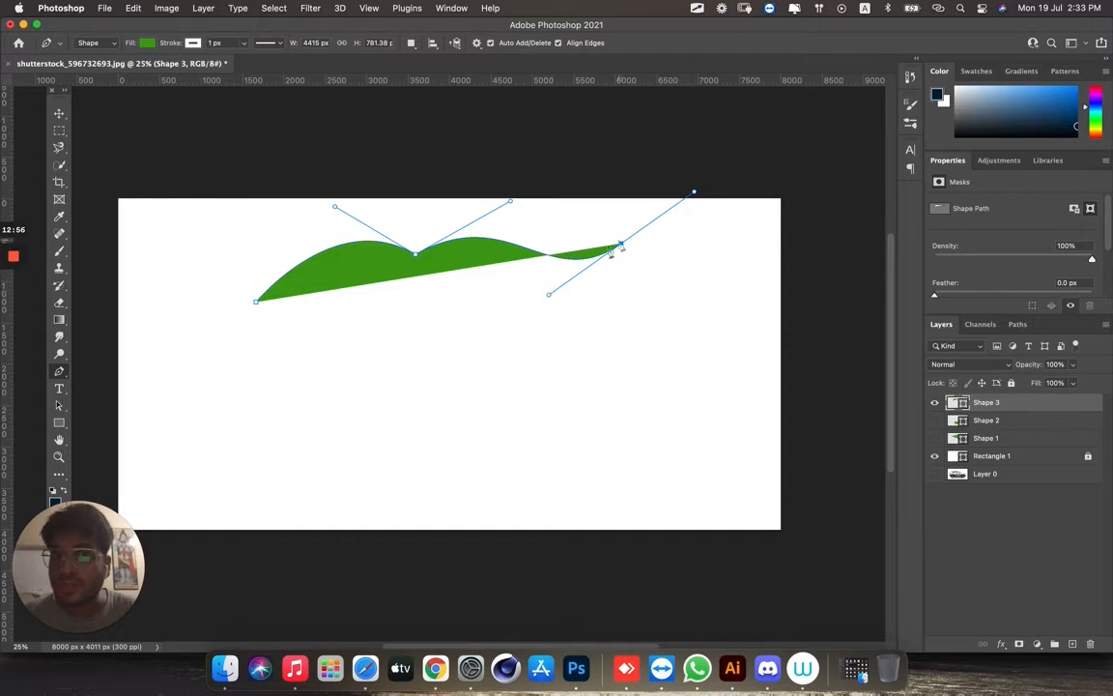
{"action": "mouse_move", "coordinate": [549, 298]}
{"action": "left_mouse_down"}
{"action": "mouse_move", "coordinate": [546, 218]}
{"action": "mouse_move", "coordinate": [532, 294]}
{"action": "left_mouse_up"}
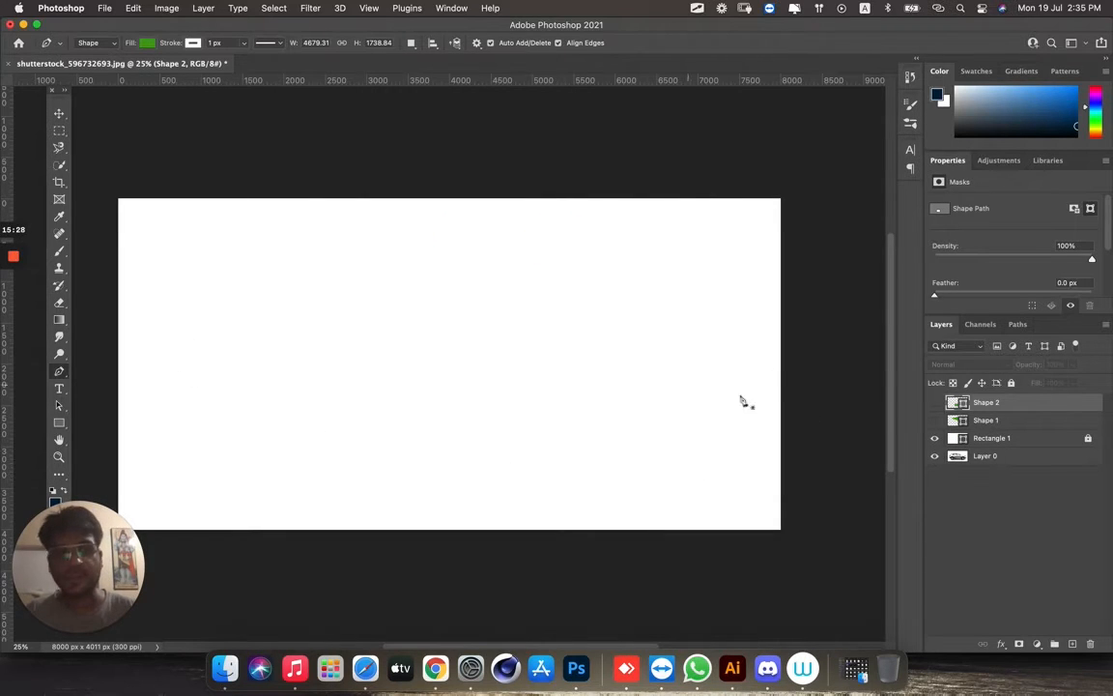
Move the car photo layer above the white rectangle layer, leaving both layers visible.
{"action": "left_click", "coordinate": [935, 439]}
{"action": "left_click_drag", "start_coordinate": [1026, 465], "coordinate": [1006, 441]}
{"action": "left_click", "coordinate": [936, 456]}
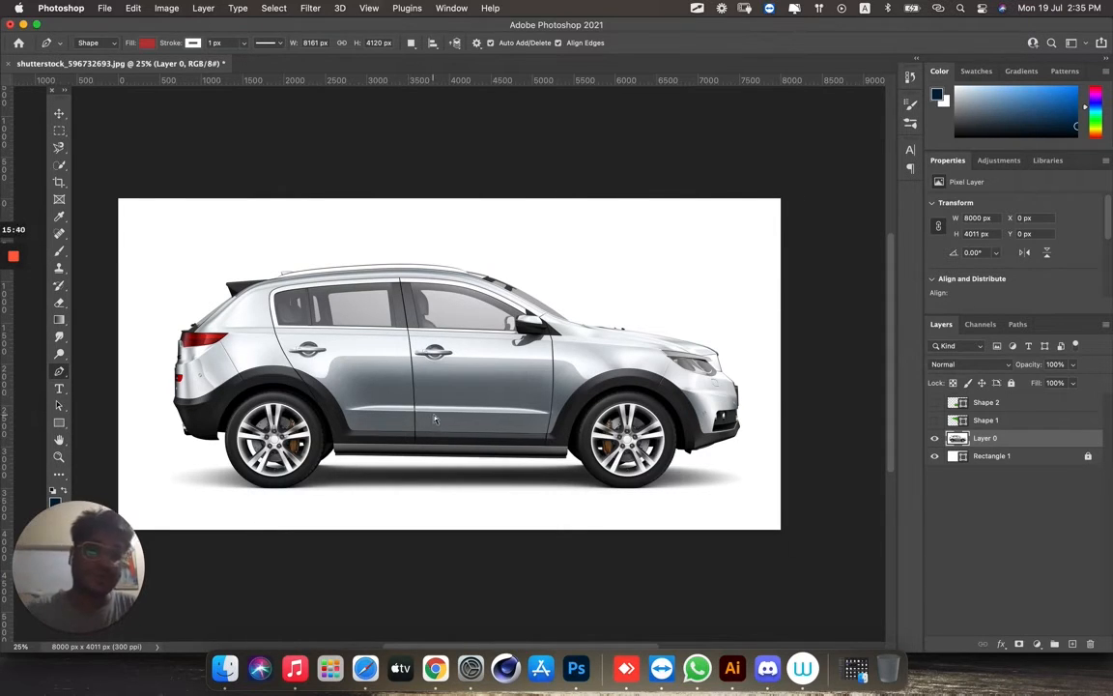
Examine the car's door handles and rear end up close at 100%.
{"action": "key", "text": "super+equal"}
{"action": "key", "text": "super+equal"}
{"action": "key", "text": "super+equal"}
{"action": "key", "text": "super+equal"}
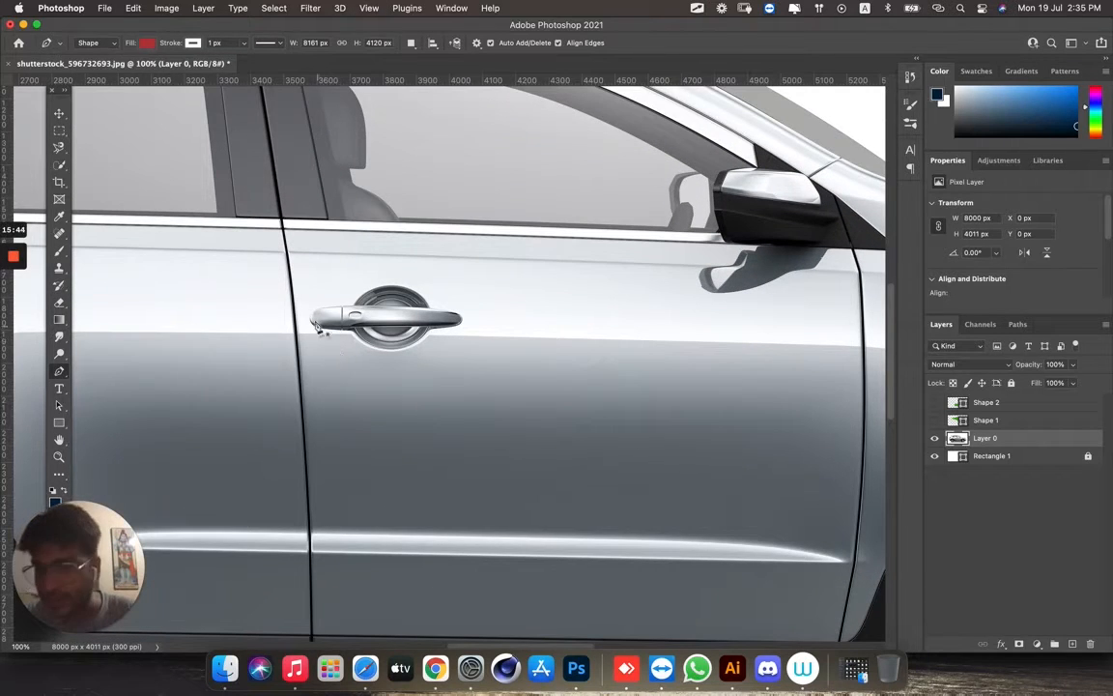
{"action": "left_click_drag", "start_coordinate": [253, 303], "coordinate": [784, 395]}
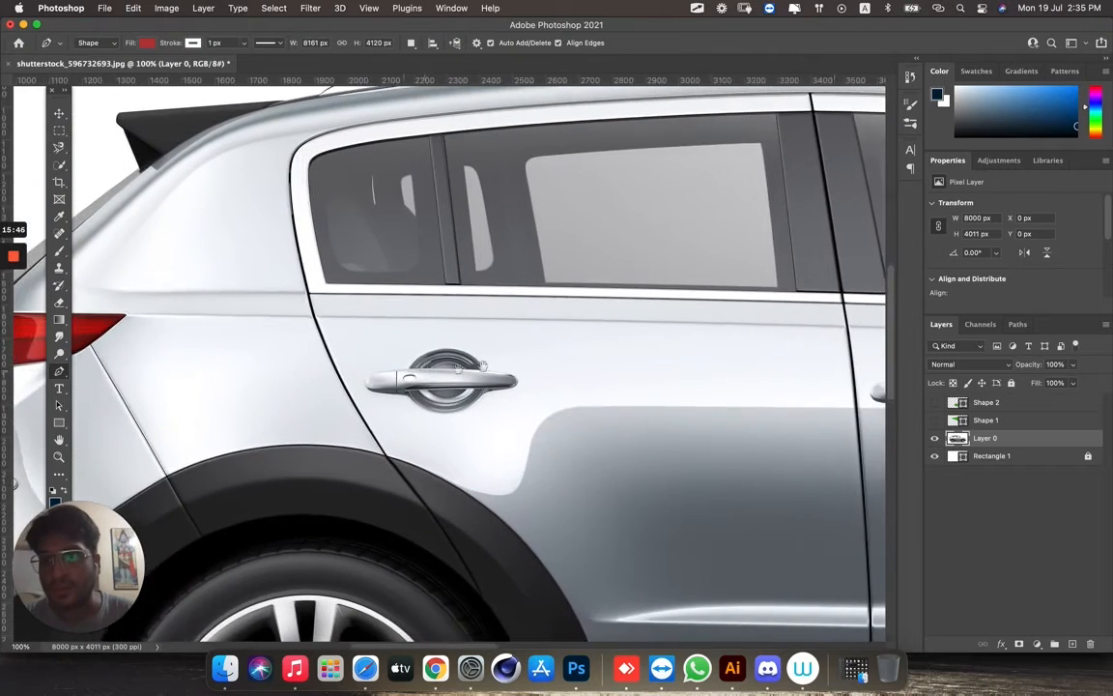
{"action": "left_click_drag", "start_coordinate": [333, 373], "coordinate": [679, 365]}
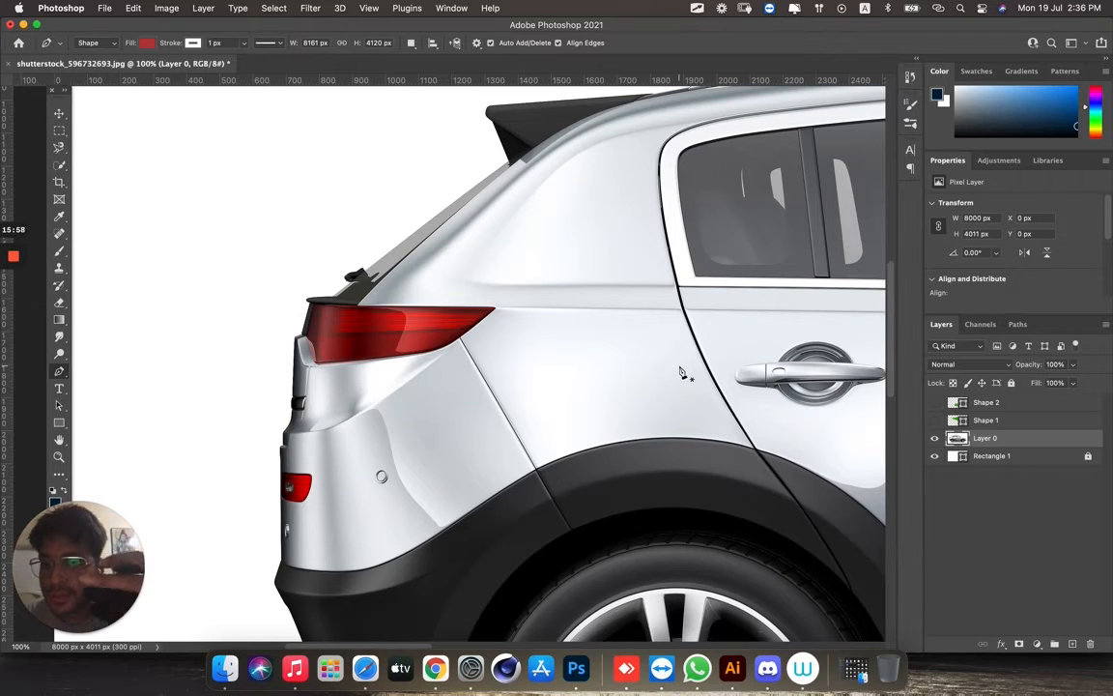
Draw a wavy red practice path about 415 px wide and 732 px high in the white area behind the car.
{"action": "left_click", "coordinate": [190, 377]}
{"action": "left_click", "coordinate": [204, 332]}
{"action": "left_click", "coordinate": [230, 312]}
{"action": "left_click", "coordinate": [253, 296]}
{"action": "left_click", "coordinate": [261, 265]}
{"action": "left_click", "coordinate": [250, 233]}
{"action": "left_click", "coordinate": [229, 230]}
{"action": "left_click_drag", "start_coordinate": [216, 220], "coordinate": [218, 203]}
{"action": "left_click", "coordinate": [234, 189]}
{"action": "left_click", "coordinate": [275, 165]}
{"action": "left_click", "coordinate": [292, 142]}
{"action": "left_click_drag", "start_coordinate": [322, 136], "coordinate": [332, 134]}
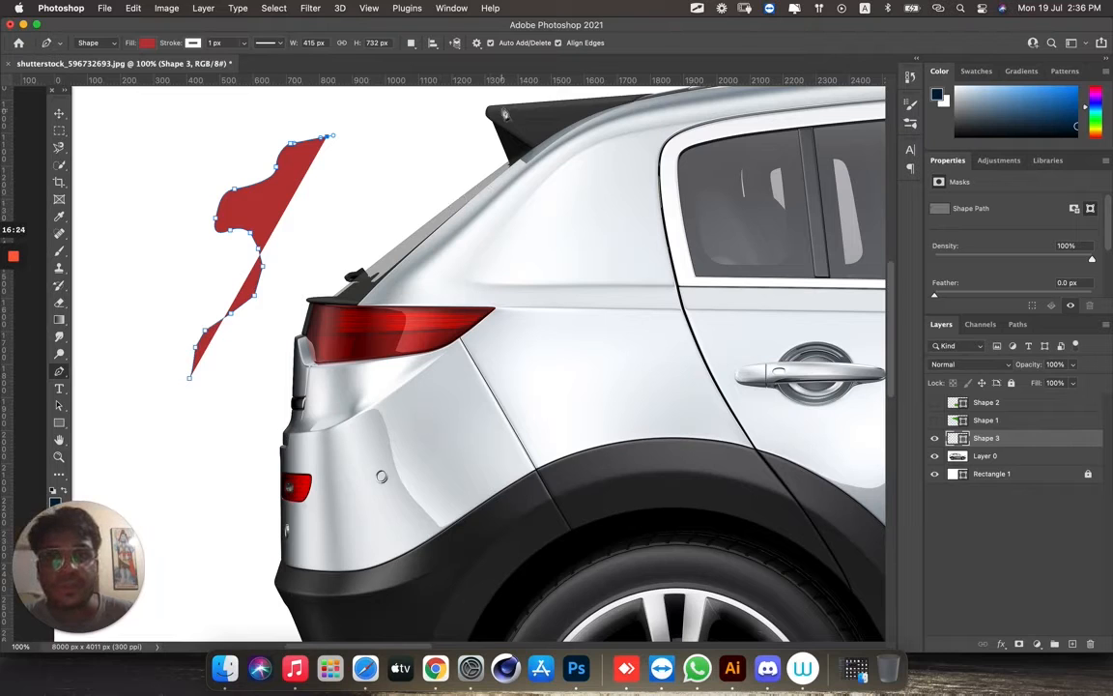
Extend the practice path along the car's rear window edge with closely spaced straight anchors, up to just below the roof spoiler.
{"action": "left_click", "coordinate": [373, 264]}
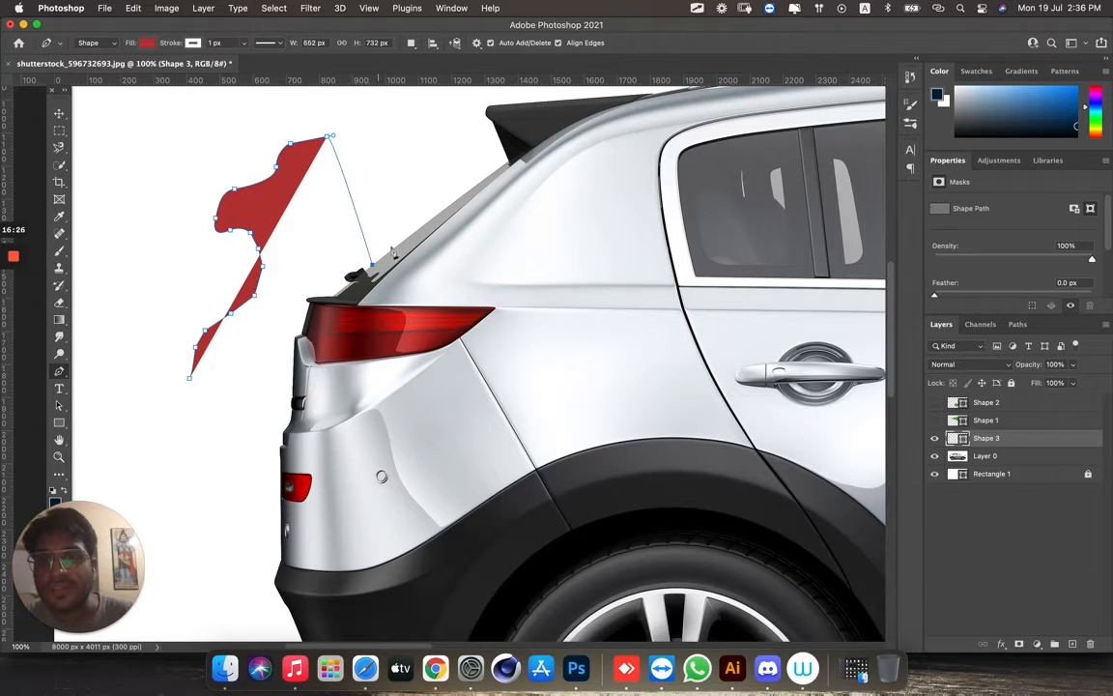
{"action": "left_click", "coordinate": [390, 247]}
{"action": "left_click", "coordinate": [409, 232]}
{"action": "left_click", "coordinate": [427, 214]}
{"action": "left_click", "coordinate": [446, 198]}
{"action": "left_click", "coordinate": [464, 182]}
{"action": "left_click", "coordinate": [496, 159]}
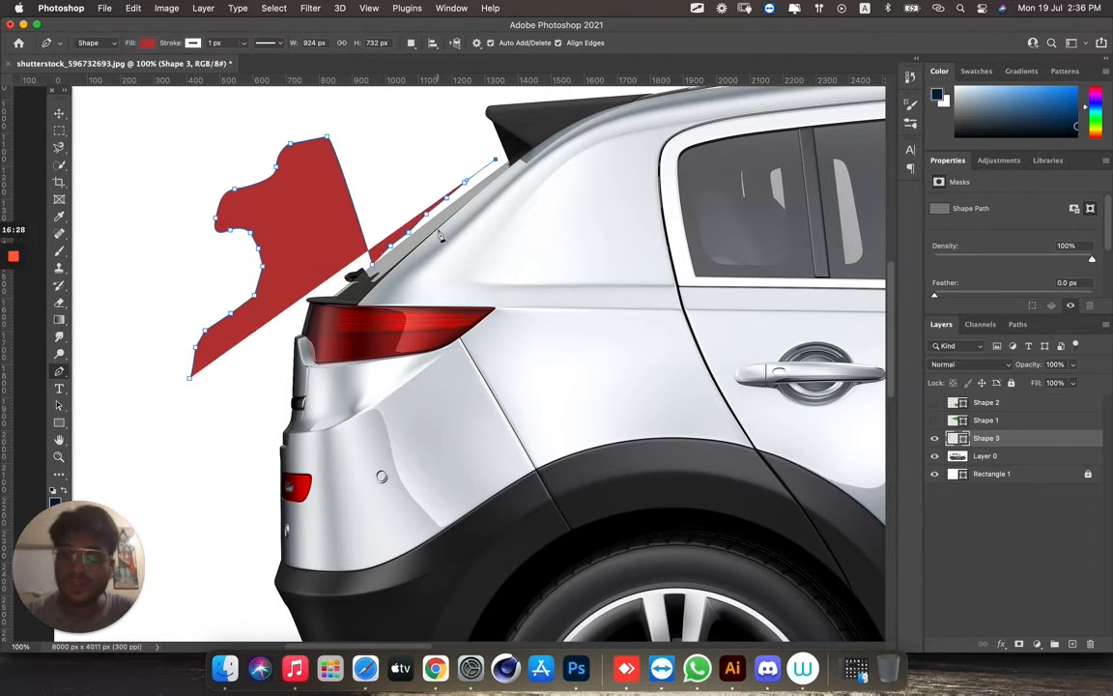
Undo the entire red practice path, anchor by anchor.
{"action": "key", "text": "super+z"}
{"action": "key", "text": "super+z"}
{"action": "key", "text": "super+z"}
{"action": "key", "text": "super+z"}
{"action": "key", "text": "super+z"}
{"action": "key", "text": "super+z"}
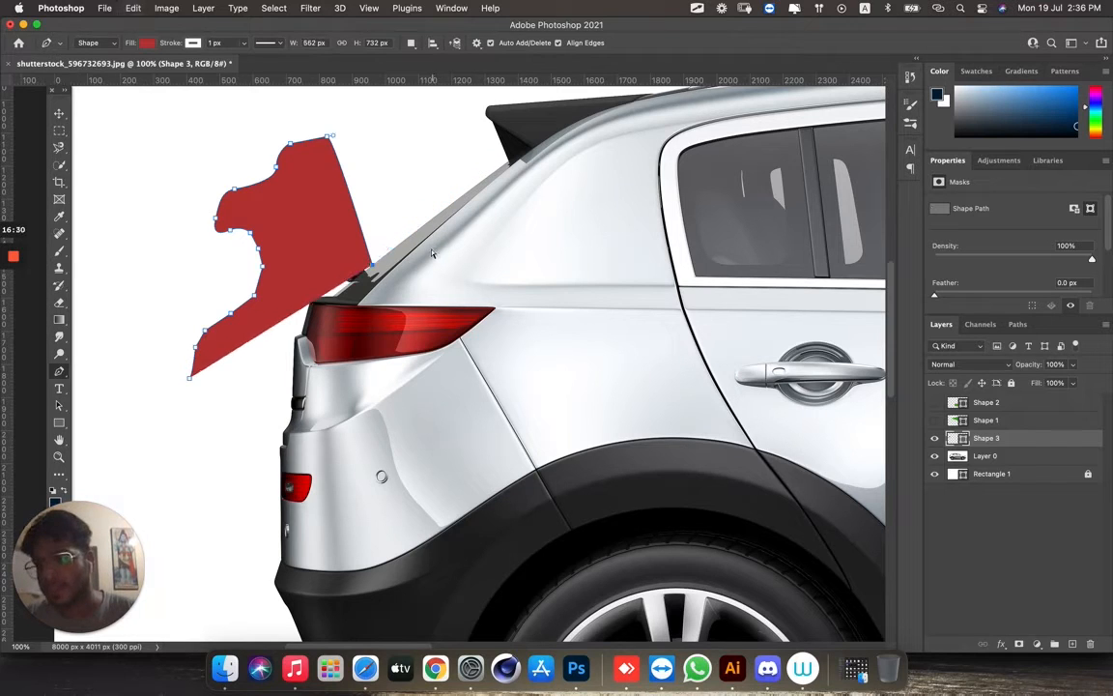
{"action": "key", "text": "super+z"}
{"action": "key", "text": "super+z"}
{"action": "key", "text": "super+z"}
{"action": "key", "text": "super+z"}
{"action": "key", "text": "super+z"}
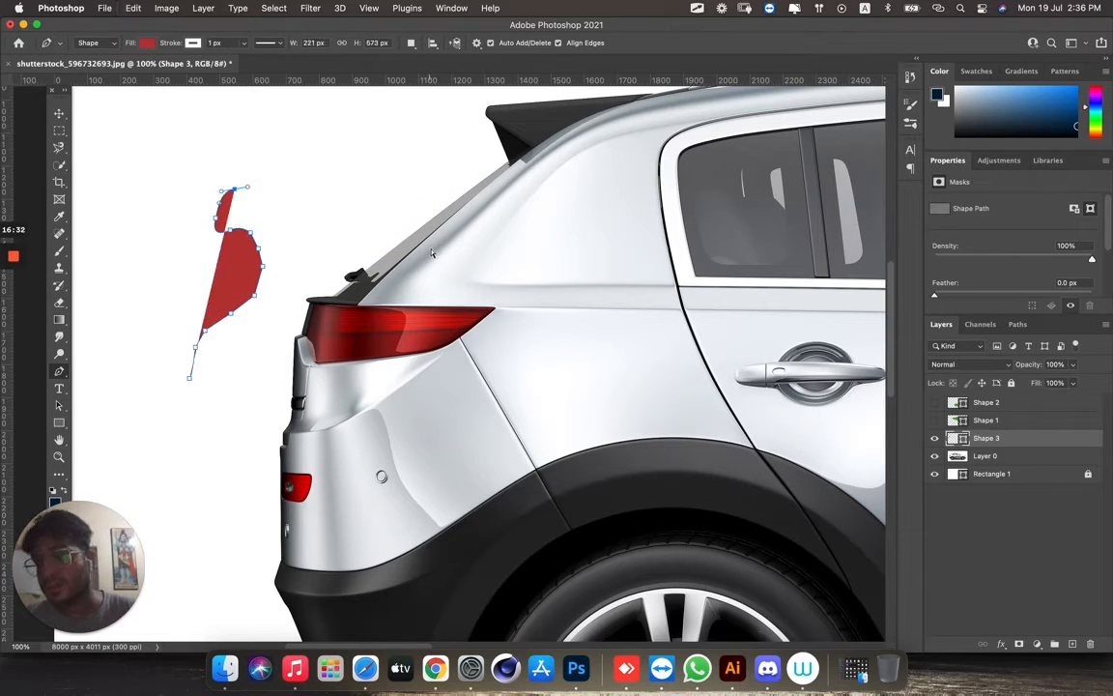
{"action": "key", "text": "super+z"}
{"action": "key", "text": "super+z"}
{"action": "key", "text": "super+z"}
{"action": "key", "text": "super+z"}
{"action": "key", "text": "super+z"}
{"action": "key", "text": "super+z"}
{"action": "key", "text": "super+z"}
{"action": "key", "text": "super+z"}
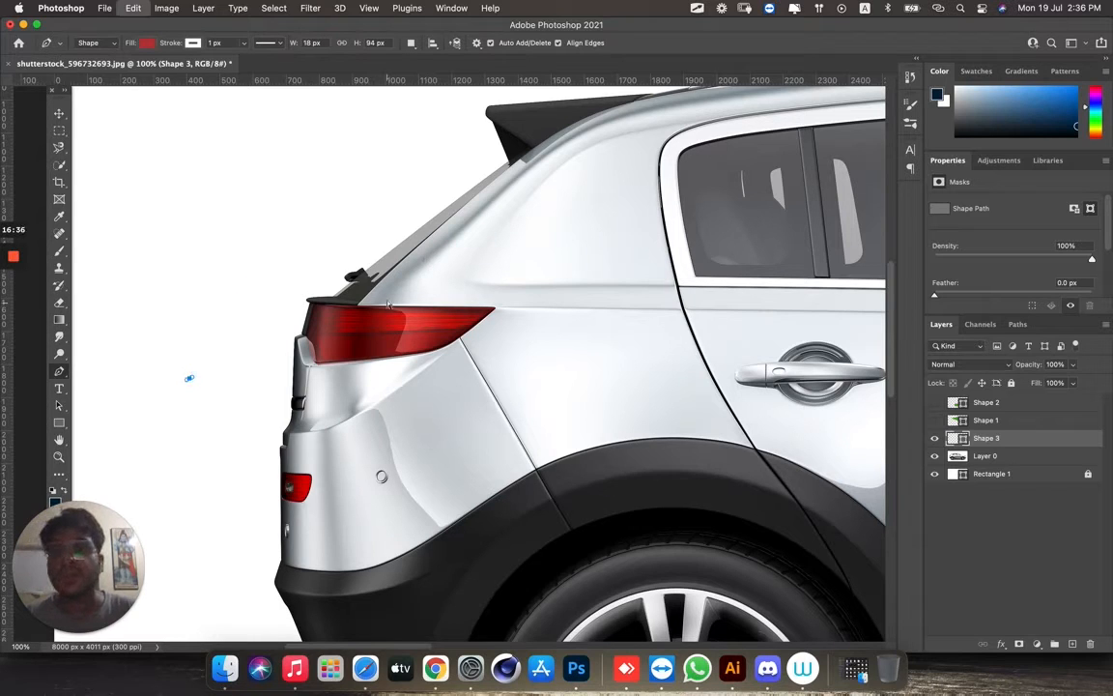
{"action": "key", "text": "super+z"}
Draw a rough red shape with widely spaced anchors up the car's rear edge and back inside the body, about 579 px wide.
{"action": "left_click", "coordinate": [293, 410]}
{"action": "left_click", "coordinate": [294, 345]}
{"action": "left_click", "coordinate": [300, 328]}
{"action": "left_click", "coordinate": [311, 297]}
{"action": "left_click", "coordinate": [343, 283]}
{"action": "left_click", "coordinate": [375, 254]}
{"action": "left_click", "coordinate": [421, 221]}
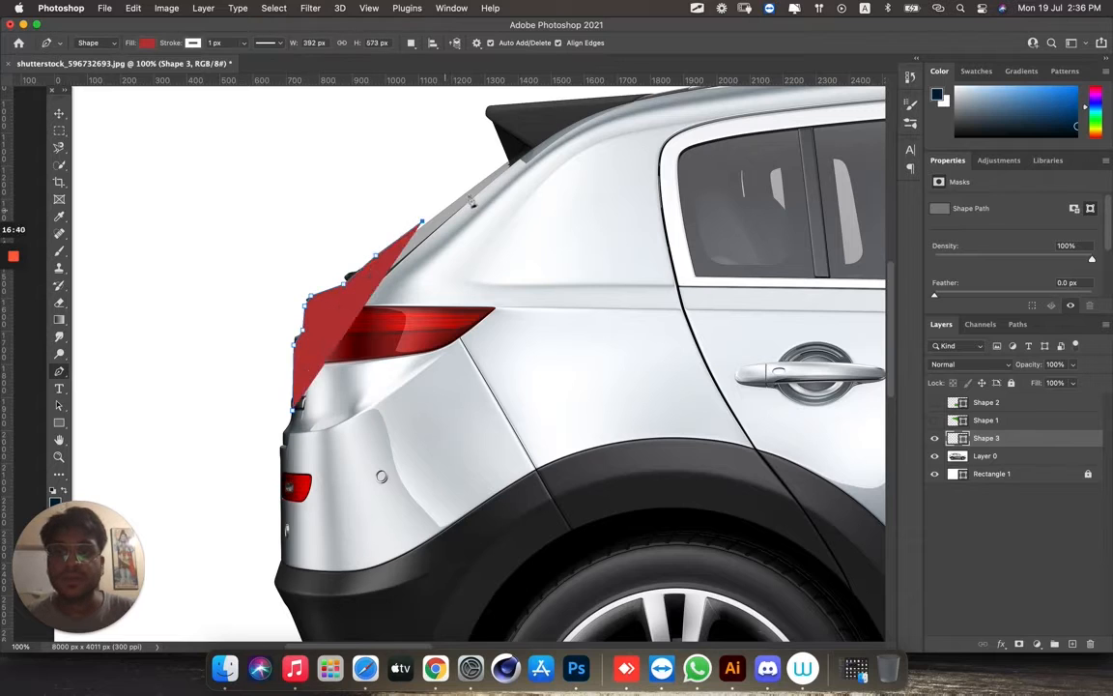
{"action": "left_click", "coordinate": [483, 197]}
{"action": "left_click", "coordinate": [452, 259]}
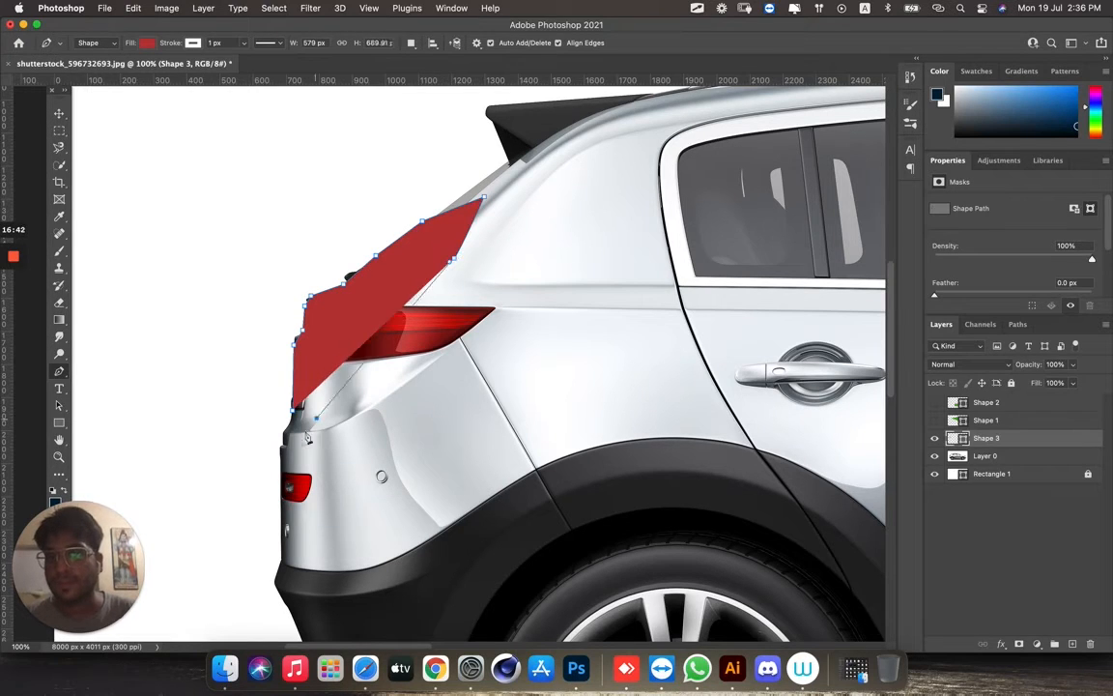
Undo the rough red shape anchor by anchor until its shape layer is removed.
{"action": "key", "text": "super+z"}
{"action": "key", "text": "super+z"}
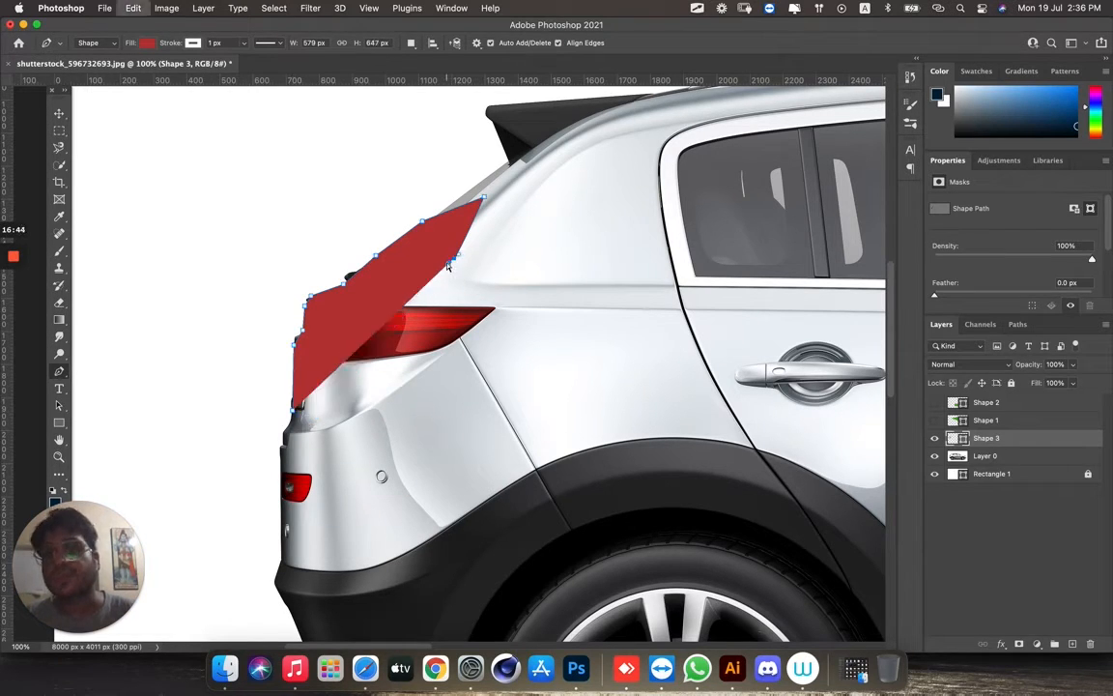
{"action": "key", "text": "super+z"}
{"action": "key", "text": "super+z"}
{"action": "key", "text": "super+z"}
{"action": "key", "text": "super+z"}
{"action": "key", "text": "super+z"}
{"action": "key", "text": "super+z"}
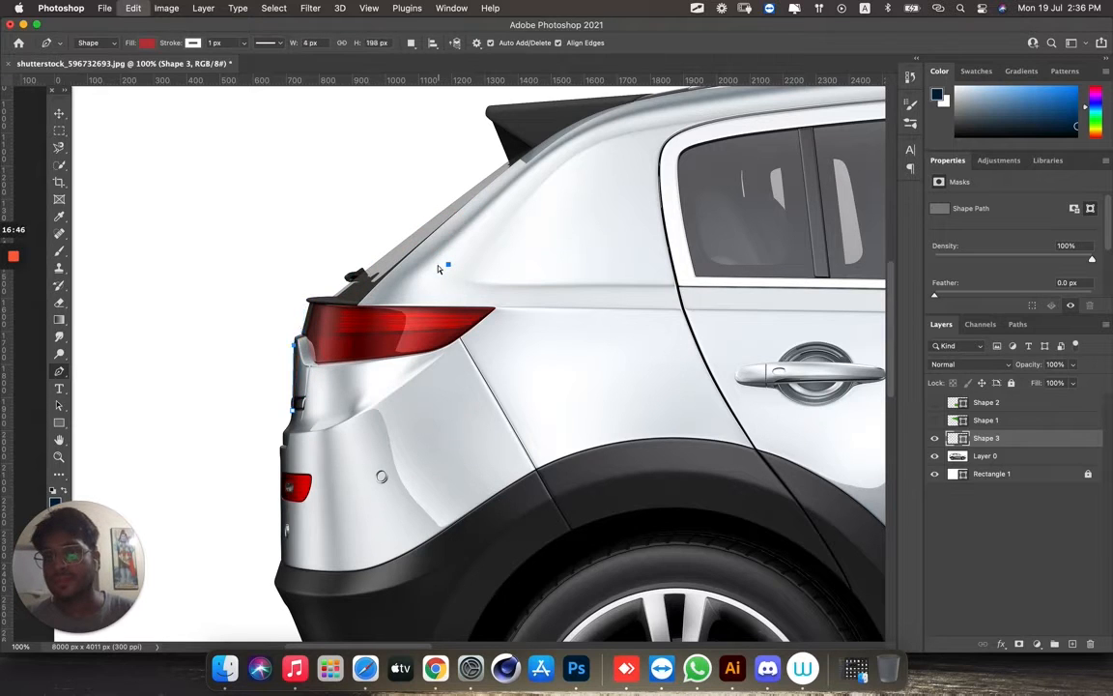
{"action": "key", "text": "super+z"}
{"action": "key", "text": "super+z"}
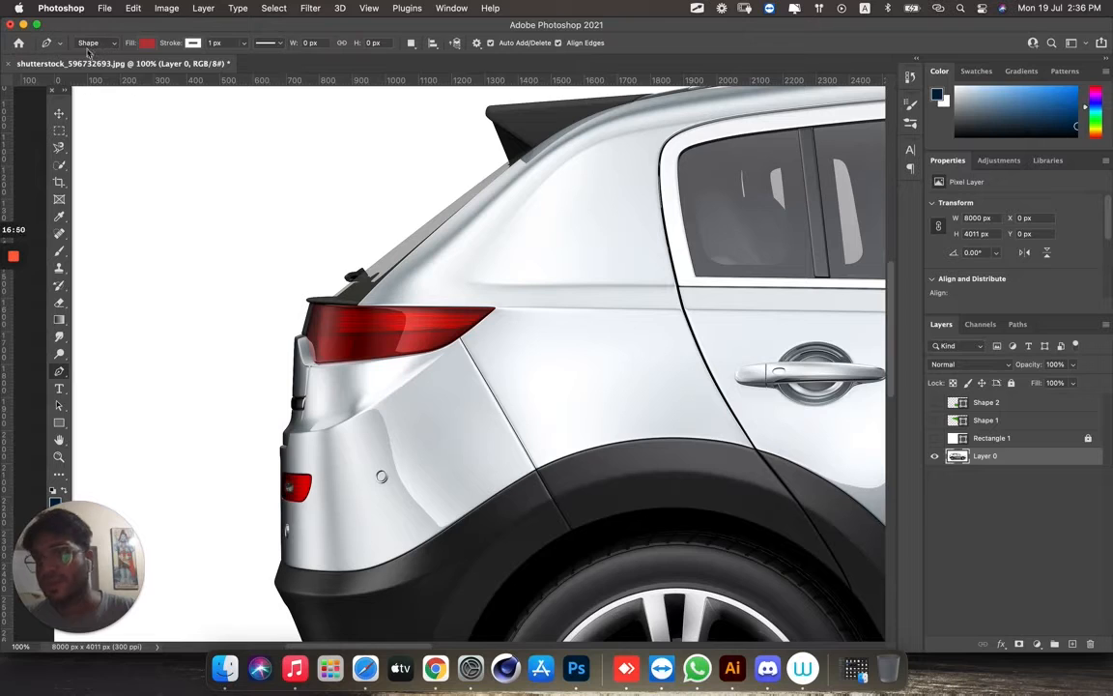
Set the Pen tool to Path mode and start a path where the rear glass meets the black trim above the tail light.
{"action": "left_click", "coordinate": [112, 47]}
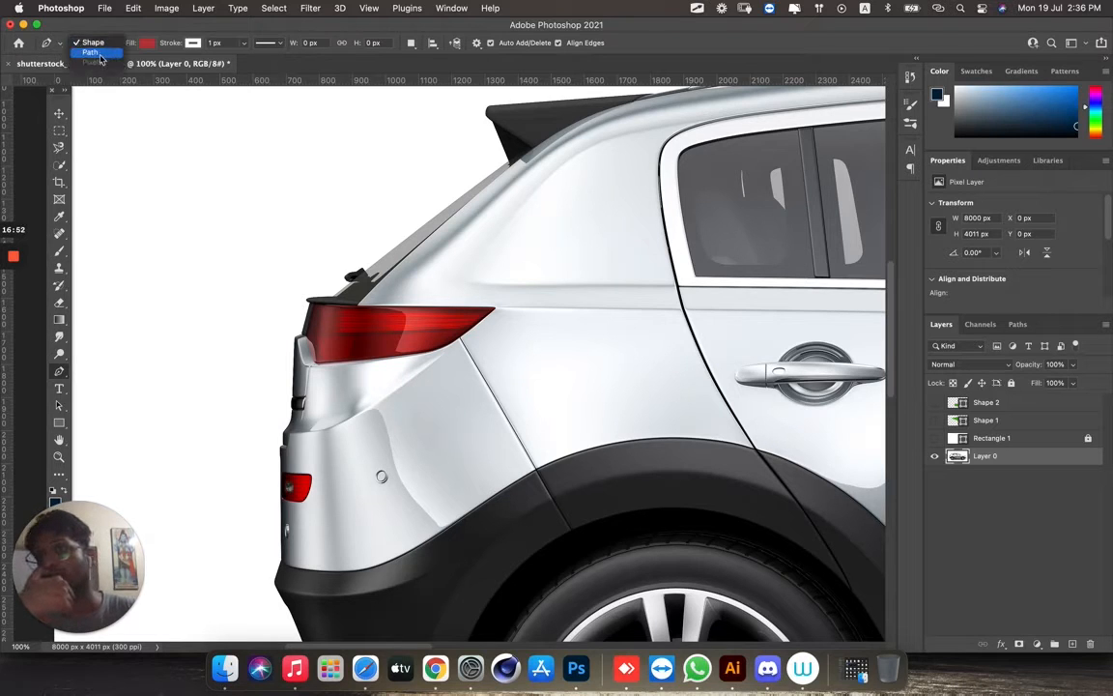
{"action": "left_click", "coordinate": [92, 53]}
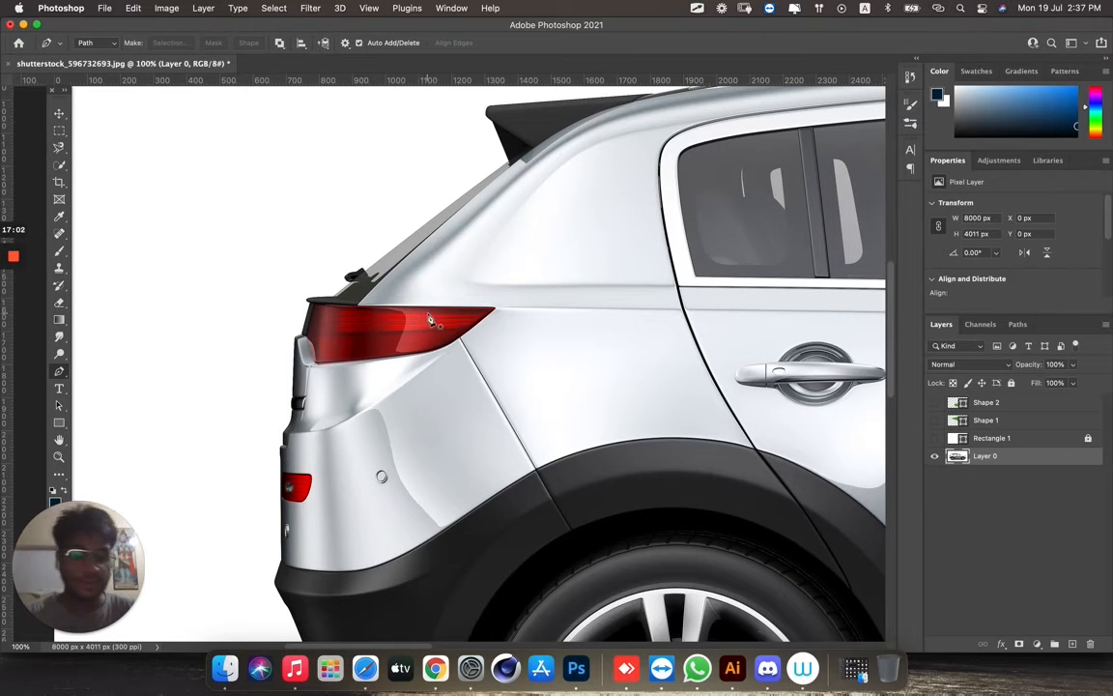
{"action": "key", "text": "super+equal"}
{"action": "key", "text": "super+equal"}
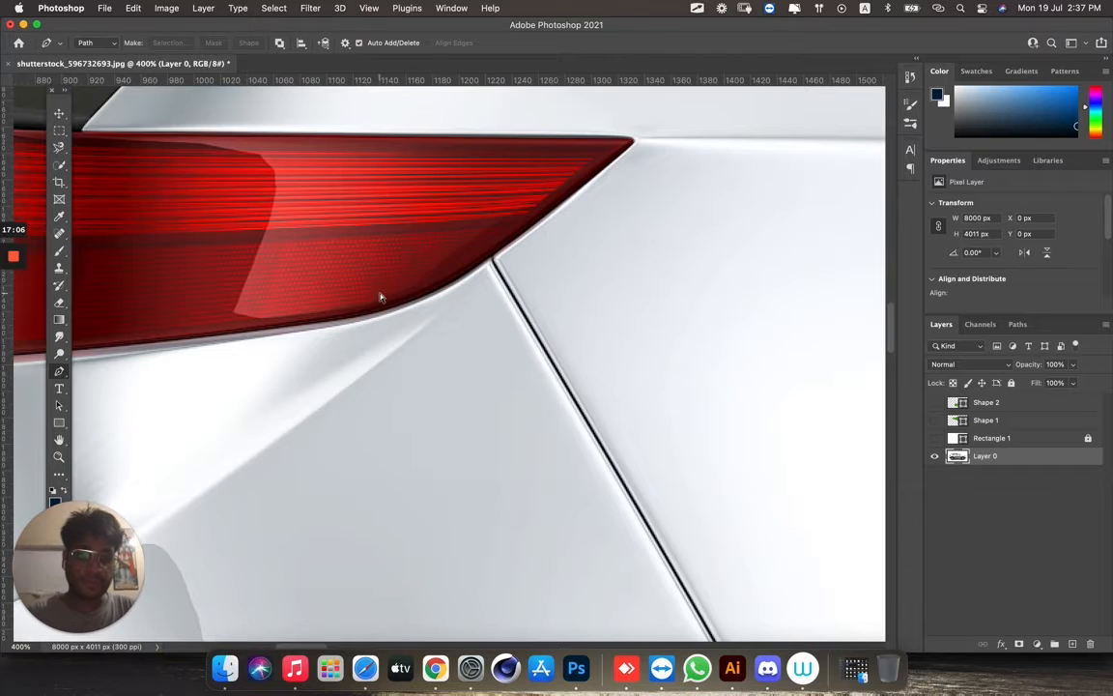
{"action": "key", "text": "super+equal"}
{"action": "key", "text": "super+minus"}
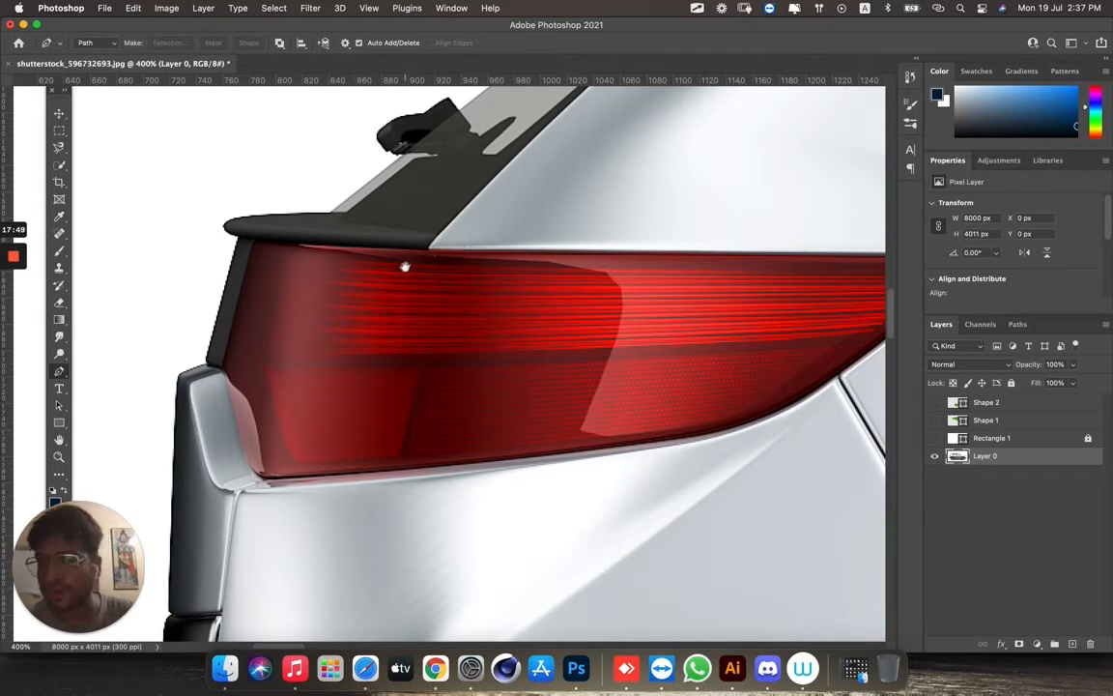
{"action": "left_click_drag", "start_coordinate": [427, 262], "coordinate": [280, 311]}
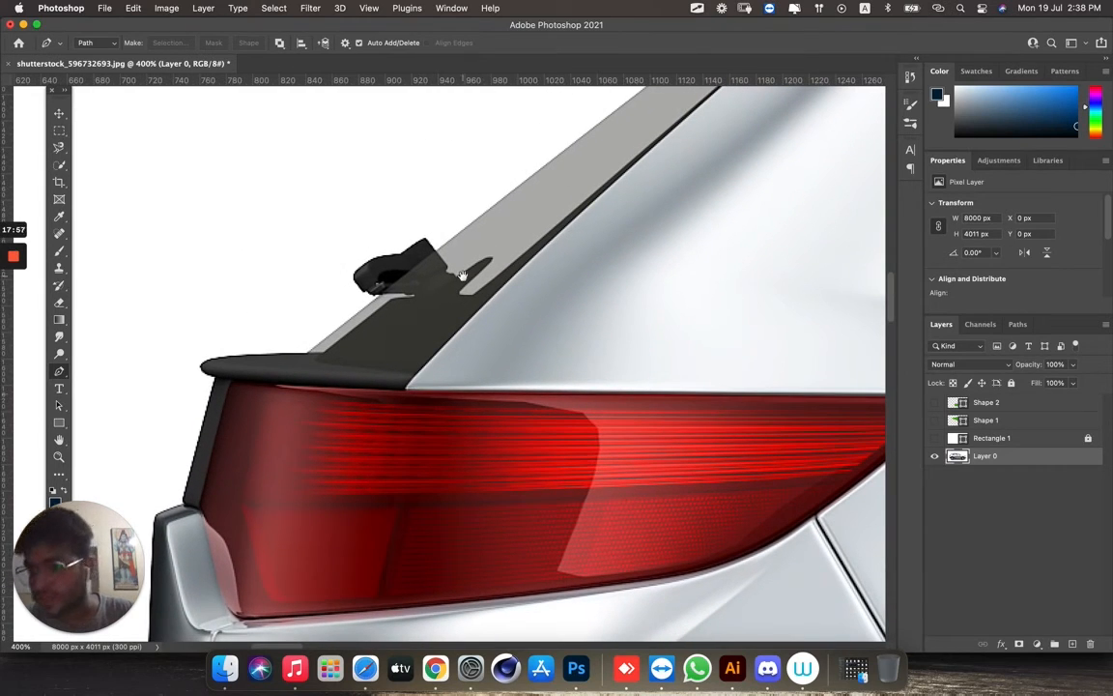
{"action": "key", "text": "super+equal"}
{"action": "key", "text": "super+equal"}
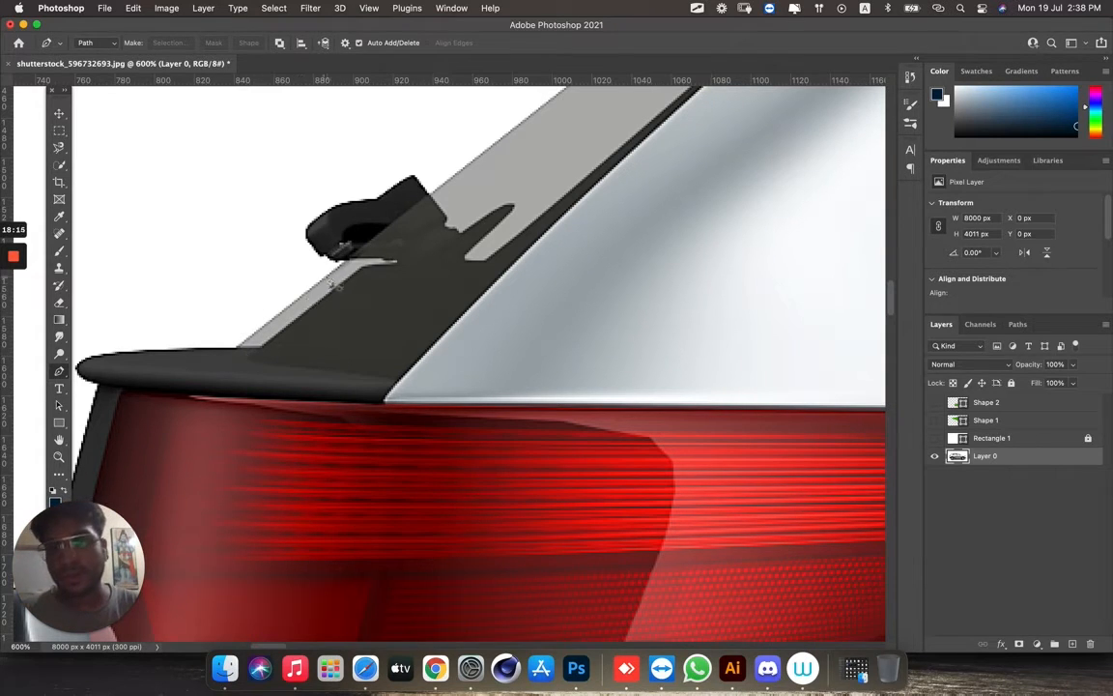
{"action": "left_click", "coordinate": [239, 350]}
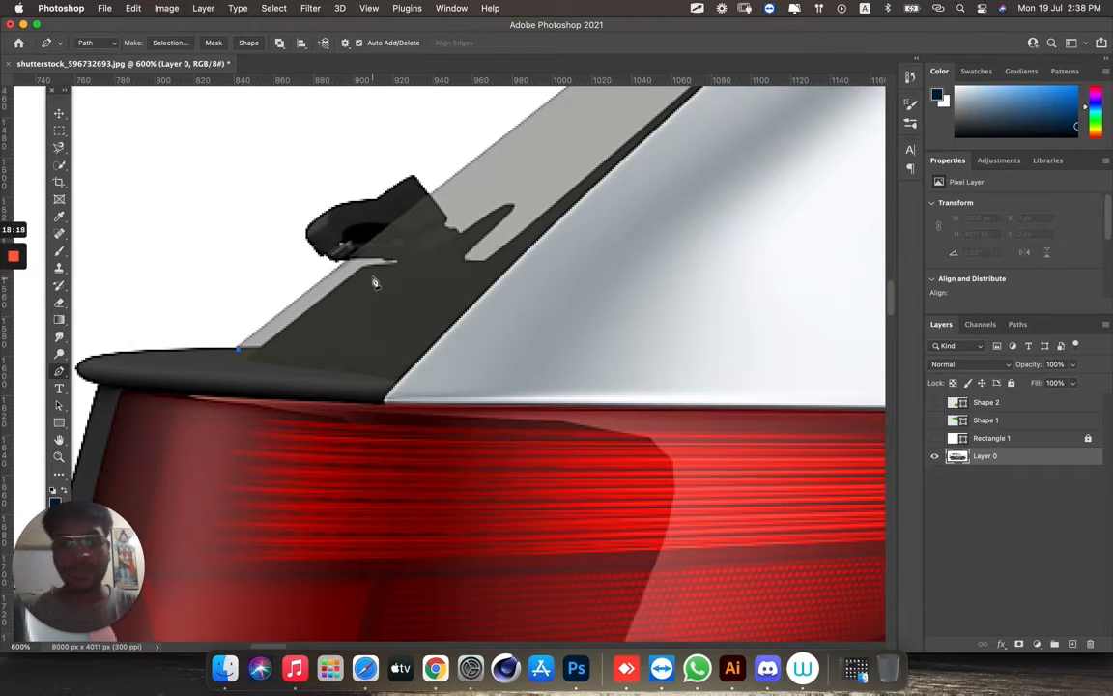
Extend the path with a straight segment up the glass edge to the underside of the rear wiper, about 56 by 45 px.
{"action": "key", "text": "super+plus"}
{"action": "key", "text": "super+plus"}
{"action": "key", "text": "super+plus"}
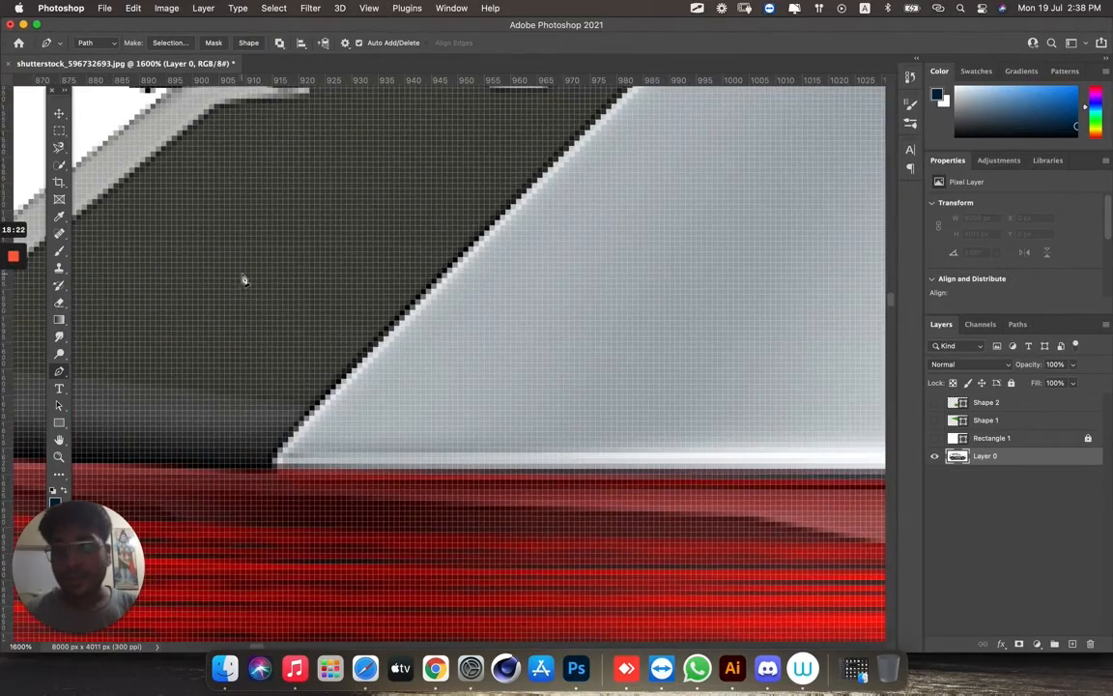
{"action": "left_click_drag", "start_coordinate": [244, 280], "coordinate": [686, 318]}
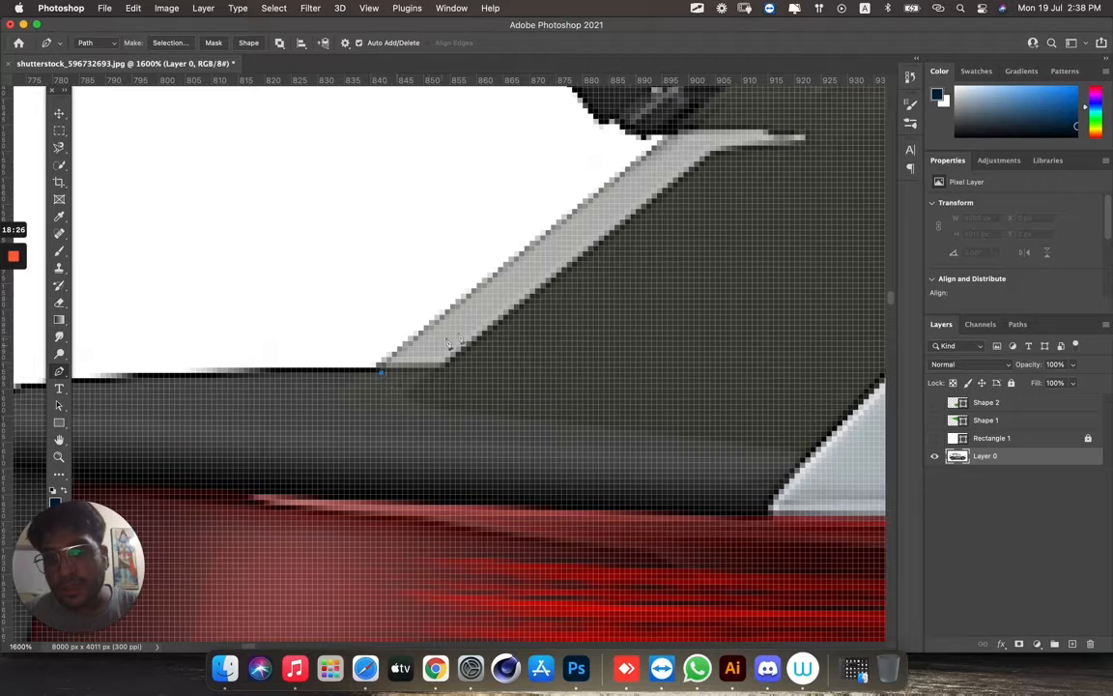
{"action": "left_click", "coordinate": [671, 136]}
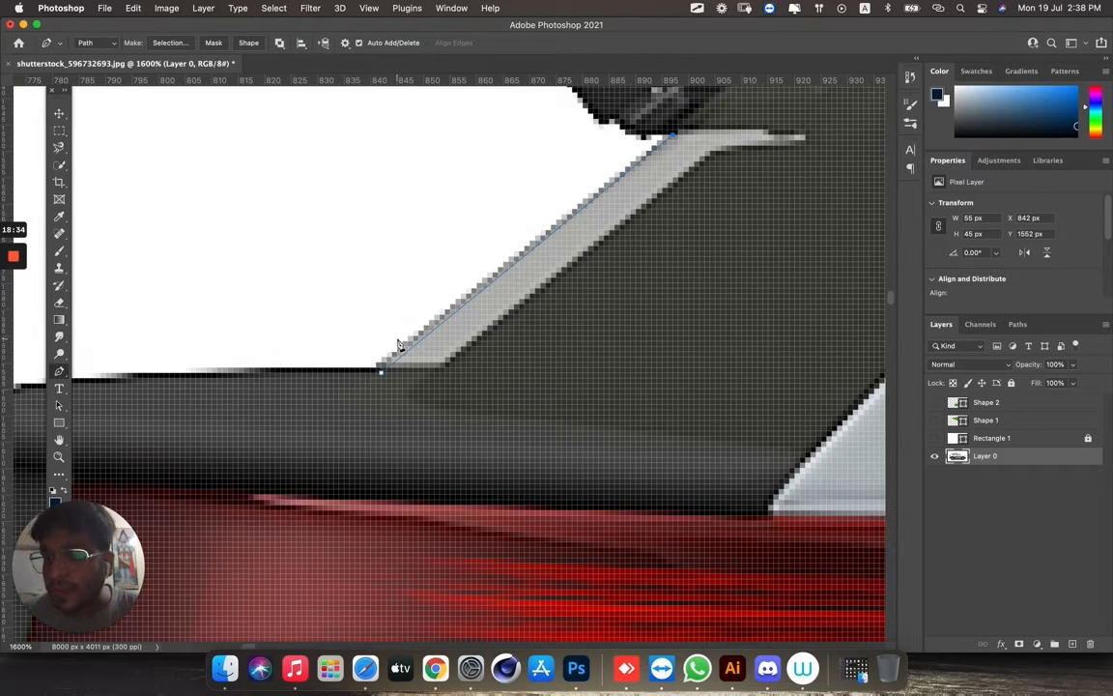
{"action": "left_click", "coordinate": [673, 138]}
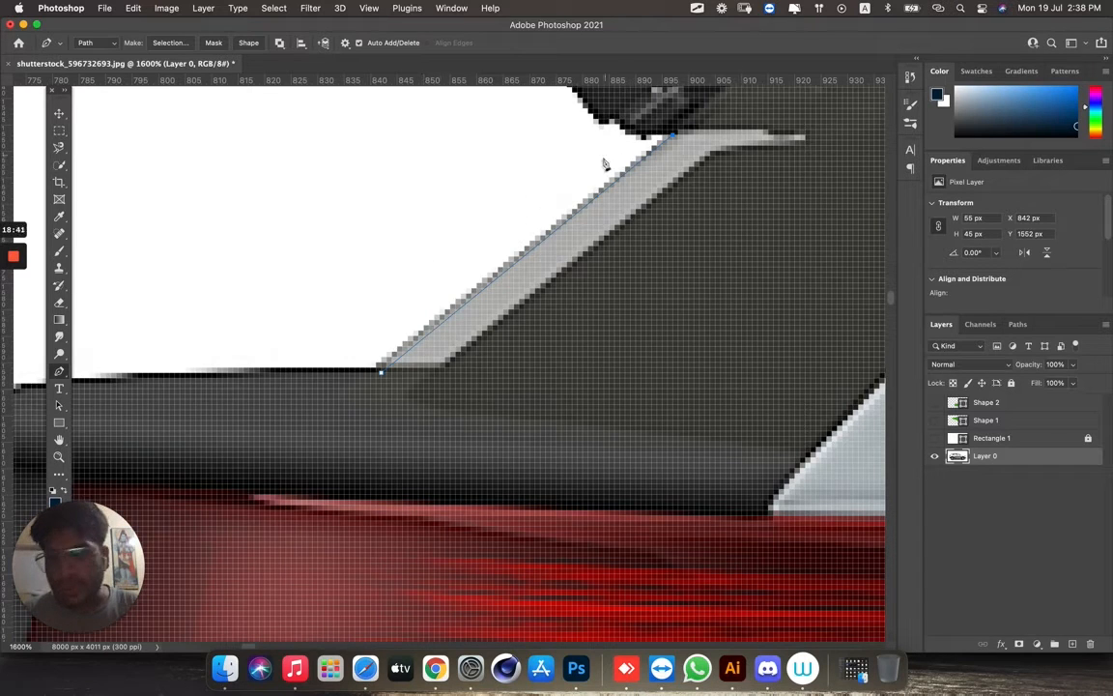
{"action": "key", "text": "super+z"}
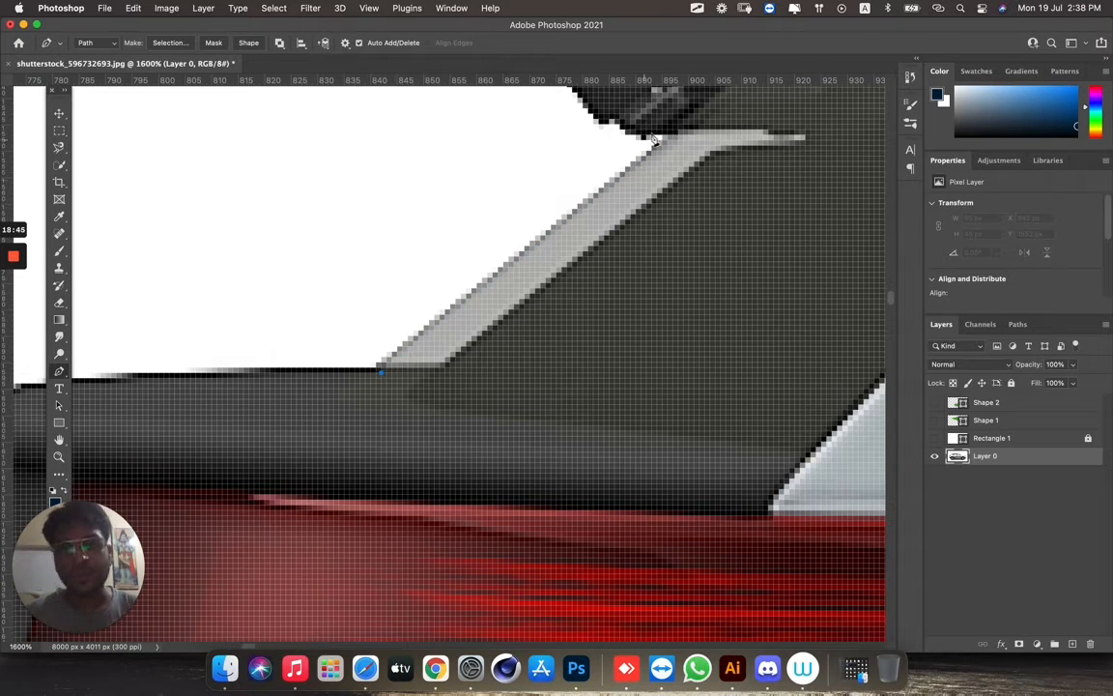
{"action": "left_click", "coordinate": [677, 136]}
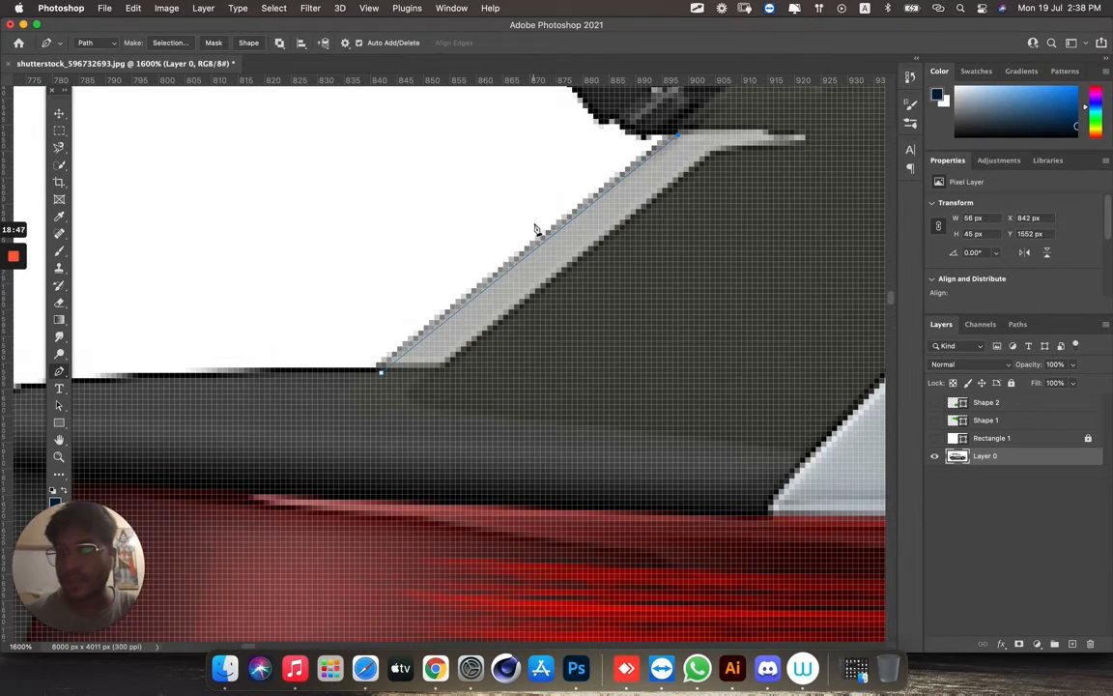
Trace the black rear wiper's outline with closely spaced curved anchors, around its rounded end and tip and back to the glass edge.
{"action": "scroll", "coordinate": [518, 201], "scroll_direction": "up", "scroll_amount": 3}
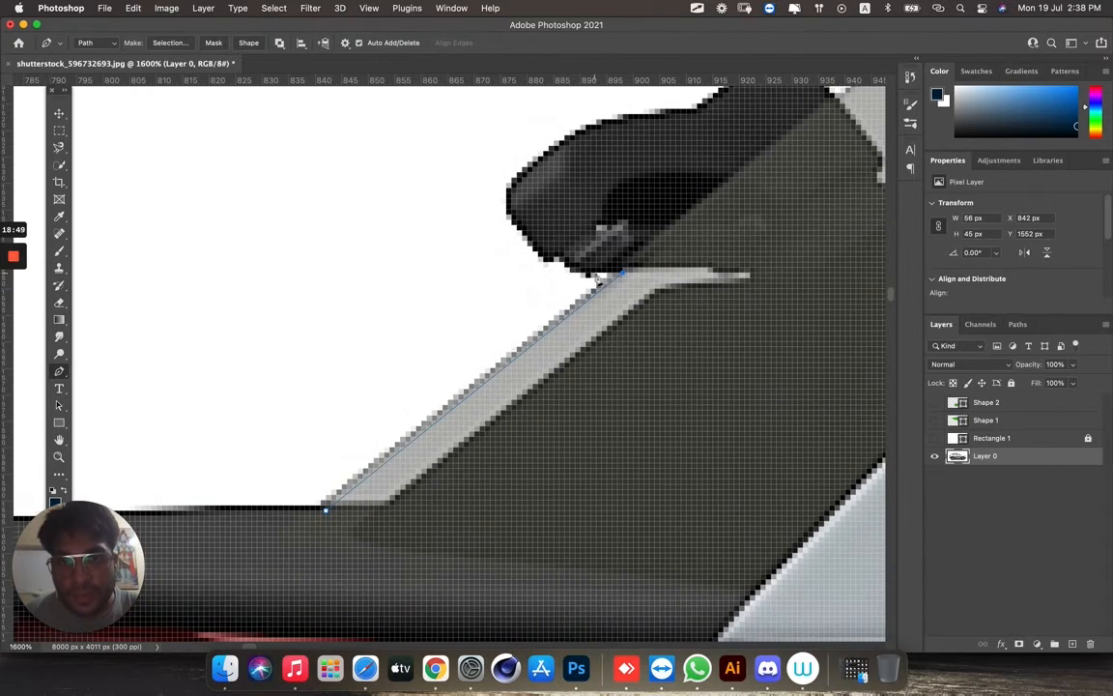
{"action": "left_click", "coordinate": [578, 274]}
{"action": "left_click", "coordinate": [532, 245]}
{"action": "left_click", "coordinate": [511, 205]}
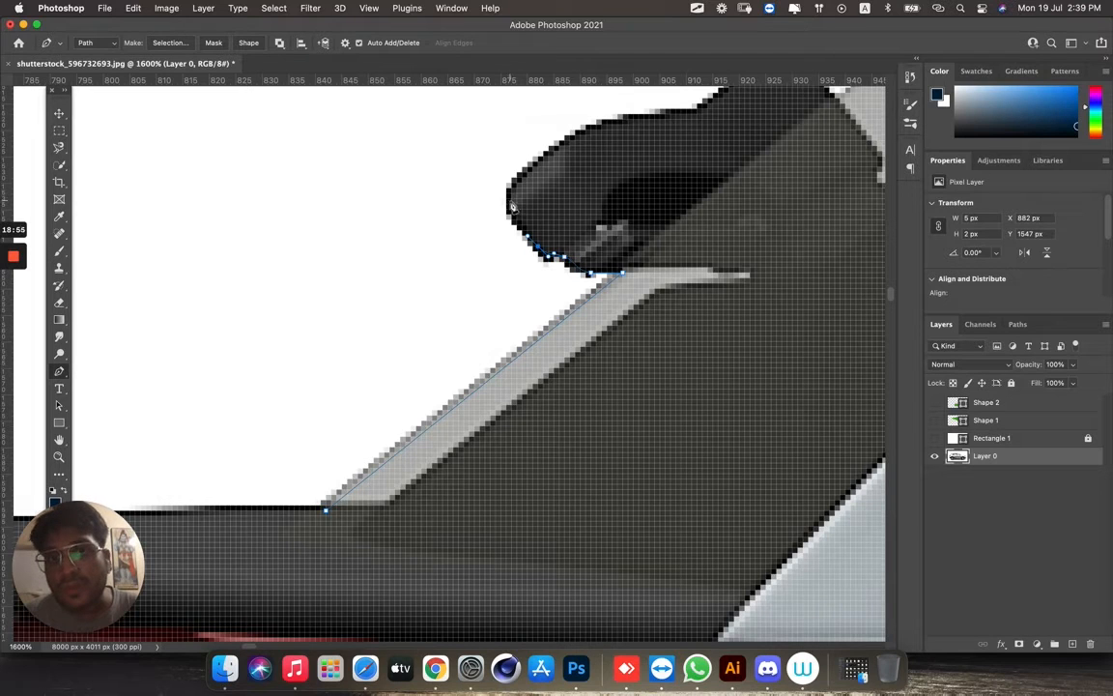
{"action": "left_click", "coordinate": [589, 127]}
{"action": "left_click_drag", "start_coordinate": [629, 118], "coordinate": [703, 110]}
{"action": "left_click_drag", "start_coordinate": [665, 146], "coordinate": [581, 210]}
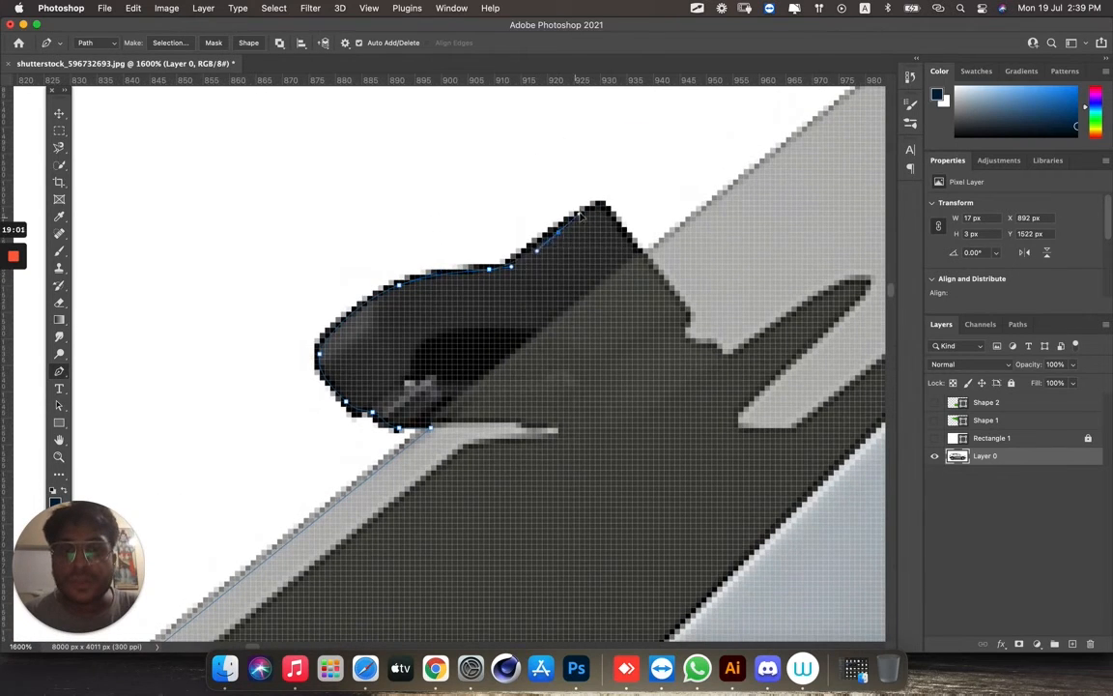
{"action": "left_click", "coordinate": [602, 205]}
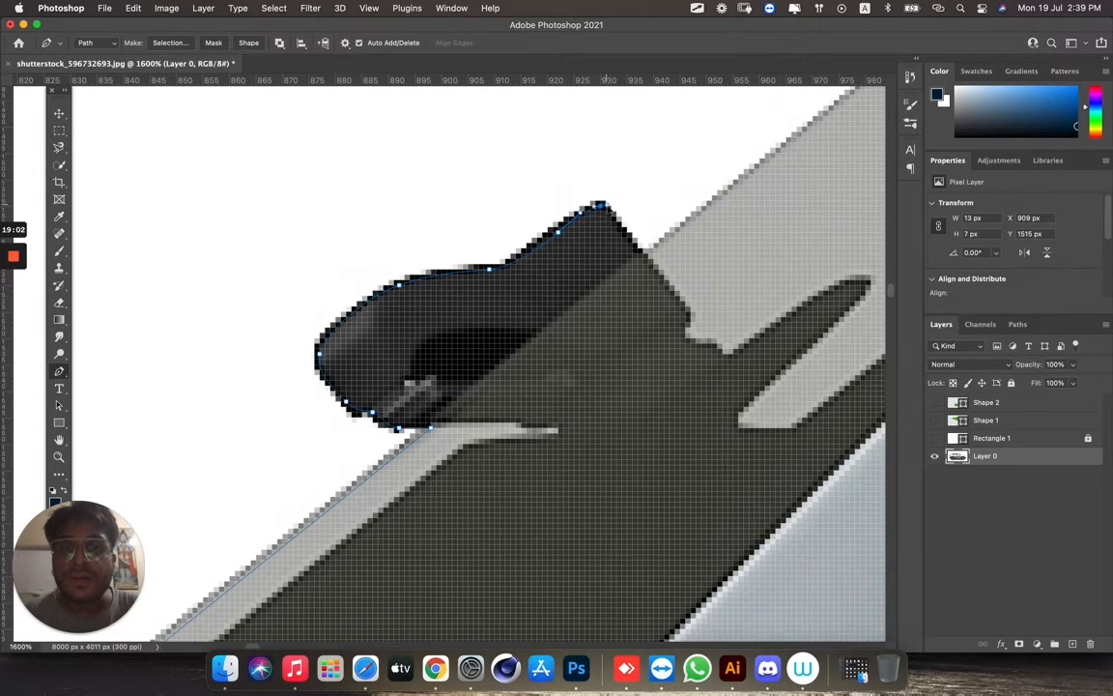
{"action": "left_click_drag", "start_coordinate": [693, 212], "coordinate": [546, 325]}
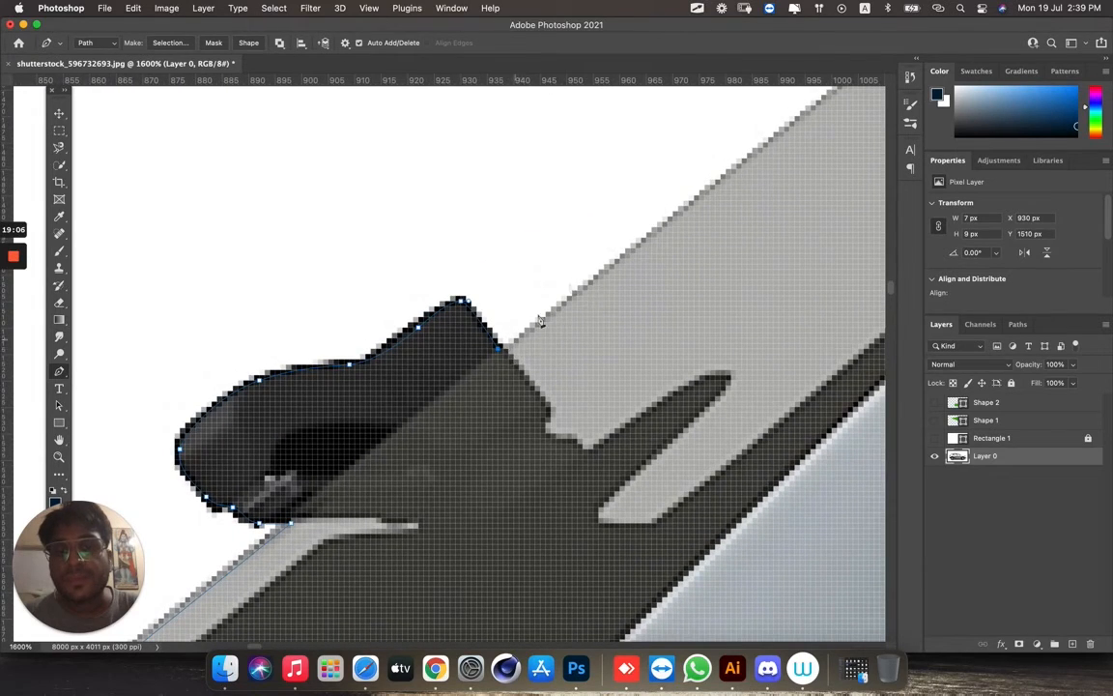
Continue the path along the straight rear glass edge up to its junction with the roof spoiler.
{"action": "scroll", "coordinate": [528, 334], "scroll_direction": "right", "scroll_amount": 10}
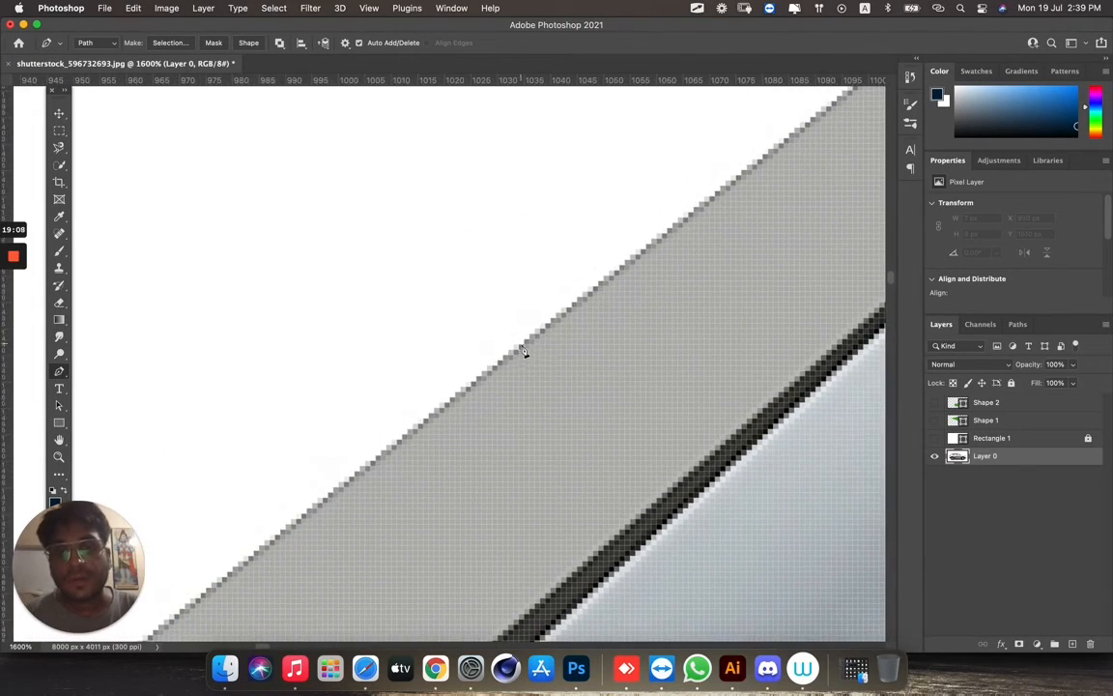
{"action": "left_click_drag", "start_coordinate": [521, 350], "coordinate": [371, 454]}
{"action": "key", "text": "super+minus"}
{"action": "key", "text": "super+minus"}
{"action": "left_click_drag", "start_coordinate": [629, 260], "coordinate": [451, 368]}
{"action": "left_click_drag", "start_coordinate": [731, 148], "coordinate": [423, 425]}
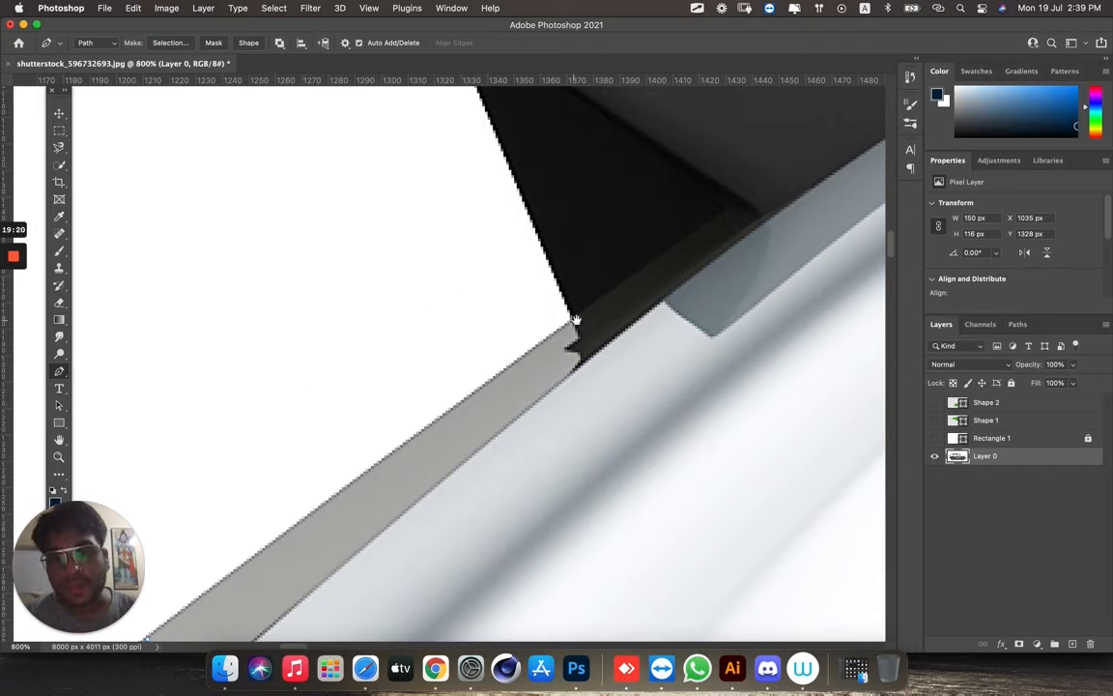
{"action": "scroll", "coordinate": [544, 248], "scroll_direction": "up", "scroll_amount": 5}
{"action": "scroll", "coordinate": [544, 248], "scroll_direction": "left", "scroll_amount": 2}
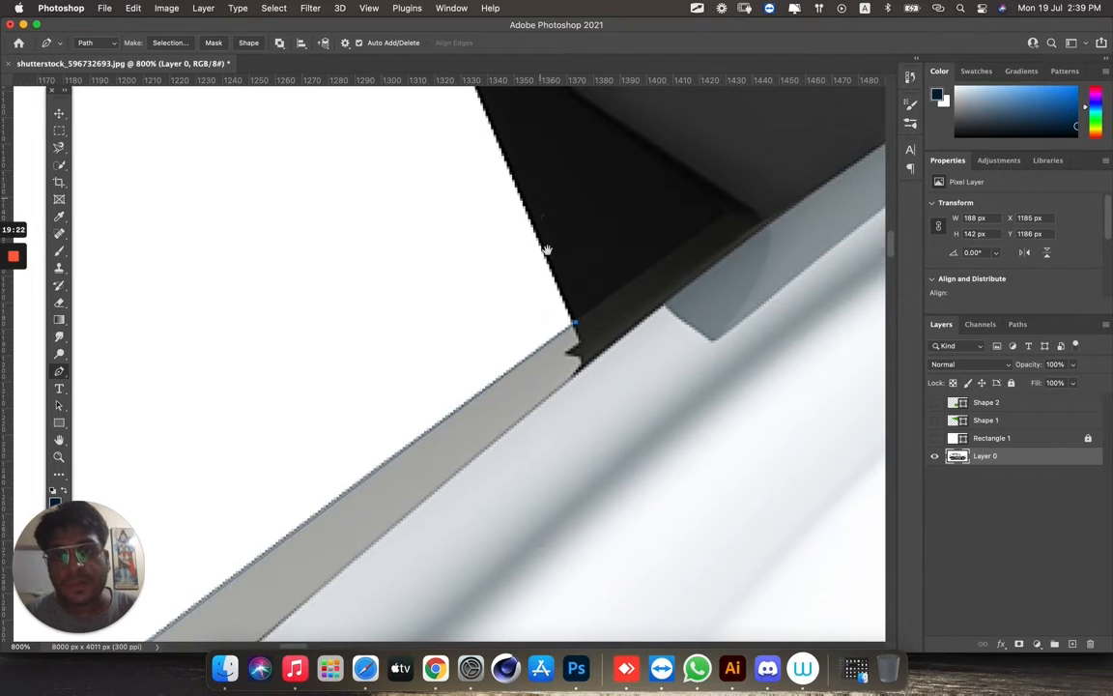
Trace the spoiler's slanted side and rounded tip, and continue the path along the roof to the front part of the roof rail.
{"action": "left_click", "coordinate": [518, 269]}
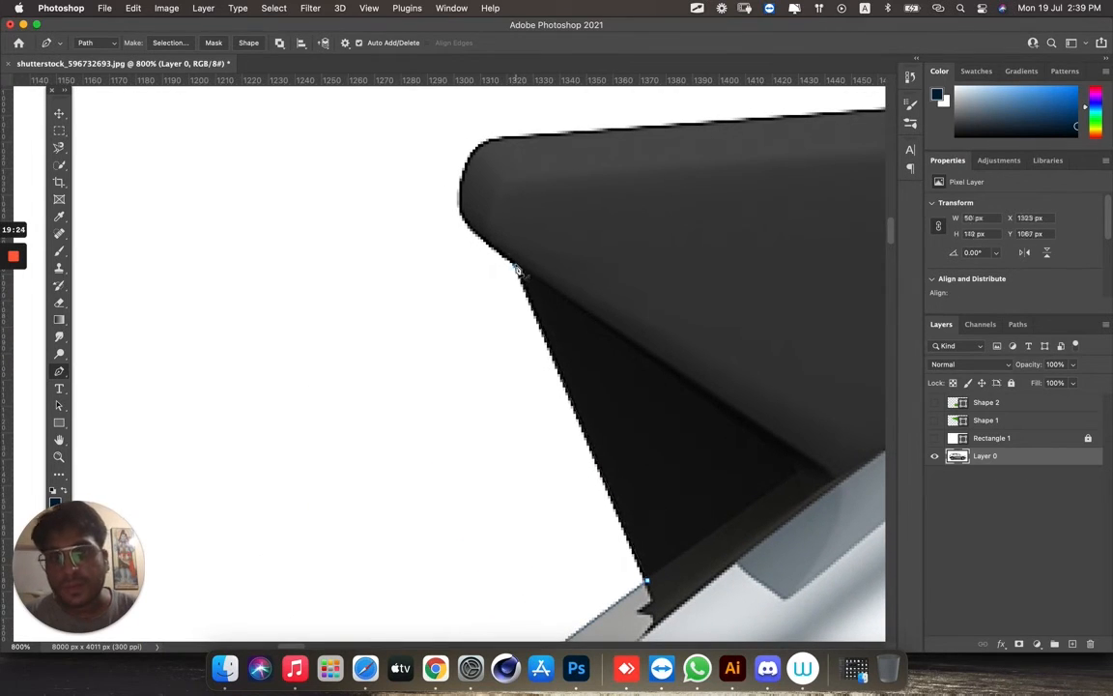
{"action": "left_click", "coordinate": [460, 200]}
{"action": "left_click_drag", "start_coordinate": [462, 187], "coordinate": [489, 155]}
{"action": "key", "text": "super+z"}
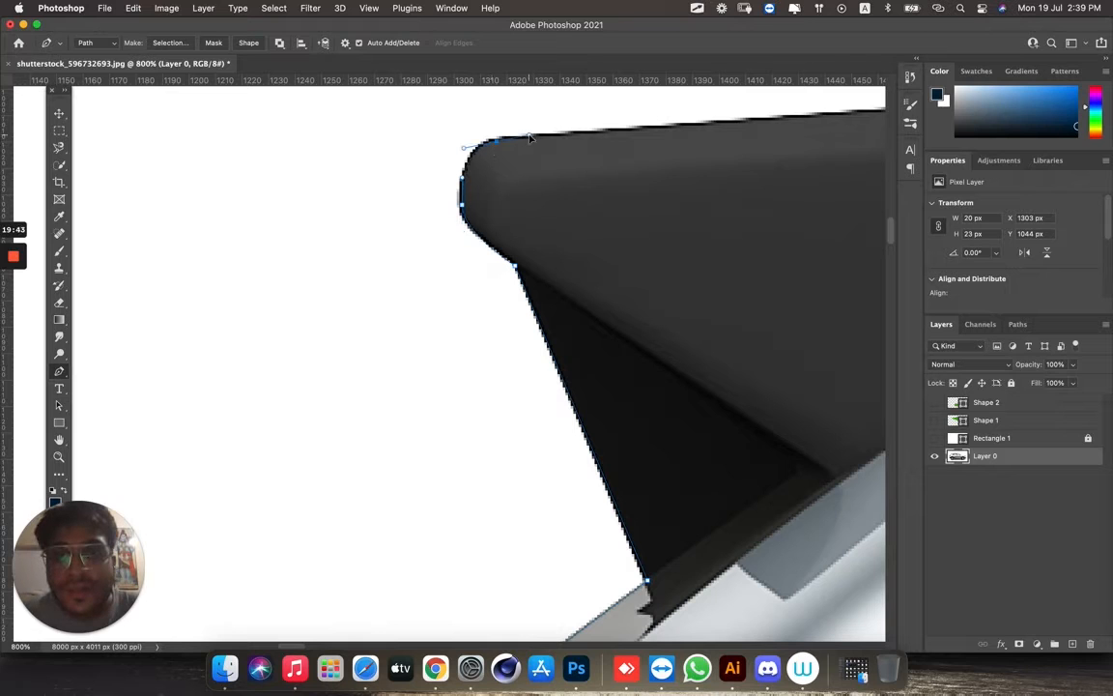
{"action": "scroll", "coordinate": [618, 145], "scroll_direction": "right", "scroll_amount": 10}
{"action": "scroll", "coordinate": [619, 145], "scroll_direction": "up", "scroll_amount": 3}
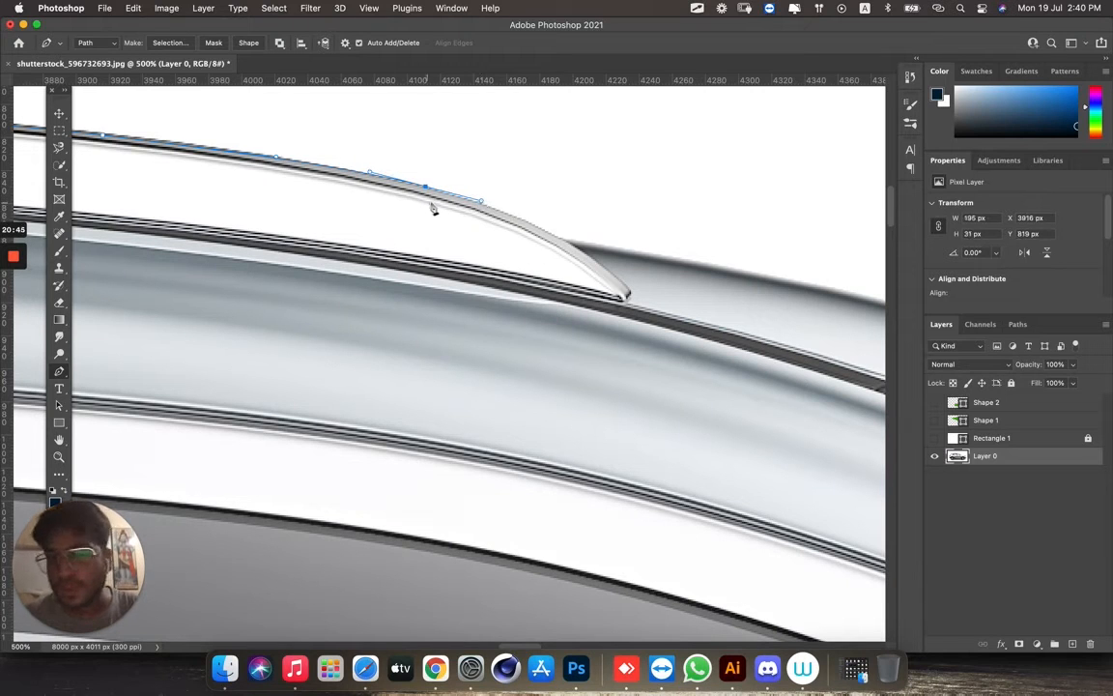
Reposition the last curved anchor near the roof rail's front end, trying it above the rail before placing it on the upper edge.
{"action": "key", "text": "super+equal"}
{"action": "key", "text": "super+equal"}
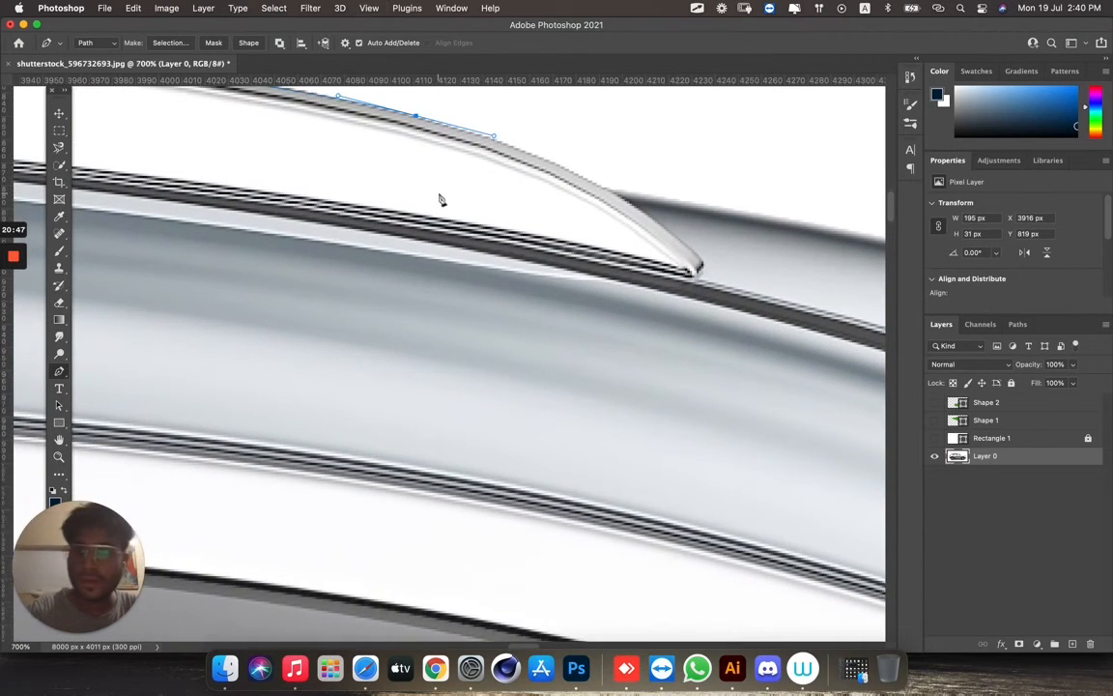
{"action": "left_click_drag", "start_coordinate": [410, 155], "coordinate": [454, 231]}
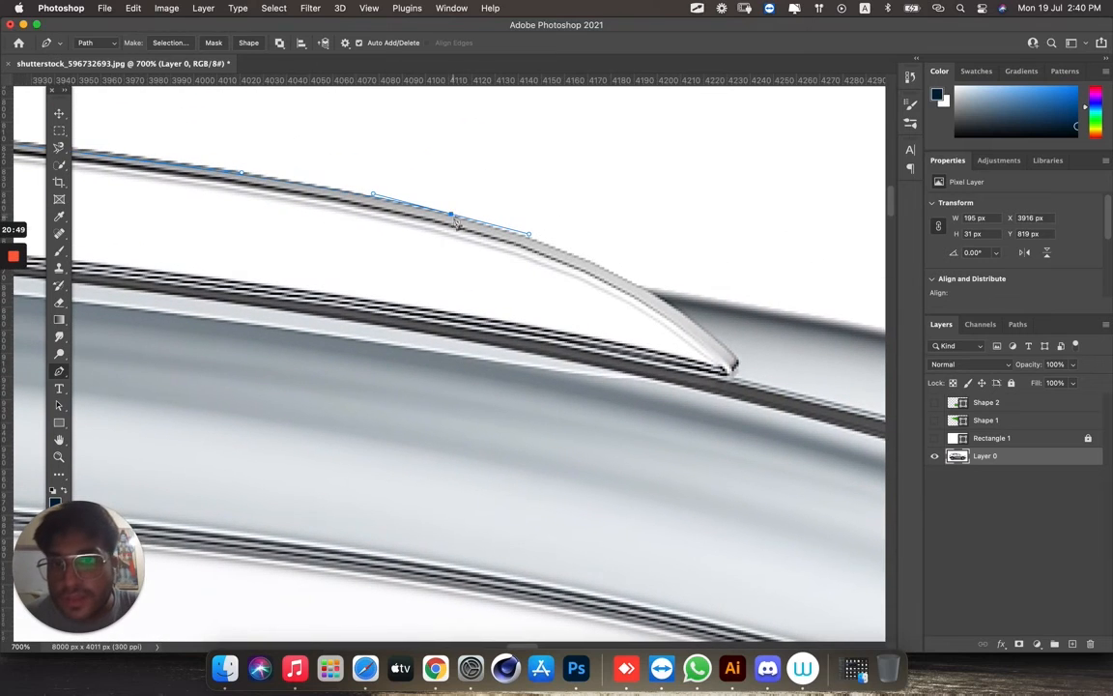
{"action": "left_click", "coordinate": [448, 212]}
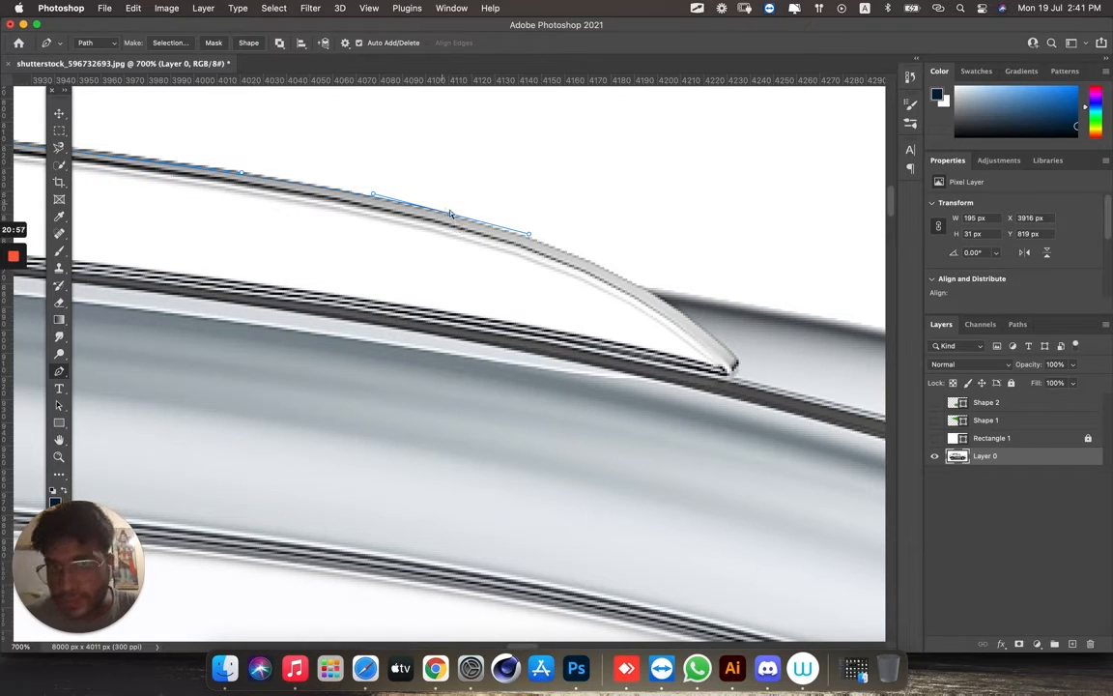
{"action": "left_click_drag", "start_coordinate": [451, 217], "coordinate": [452, 221]}
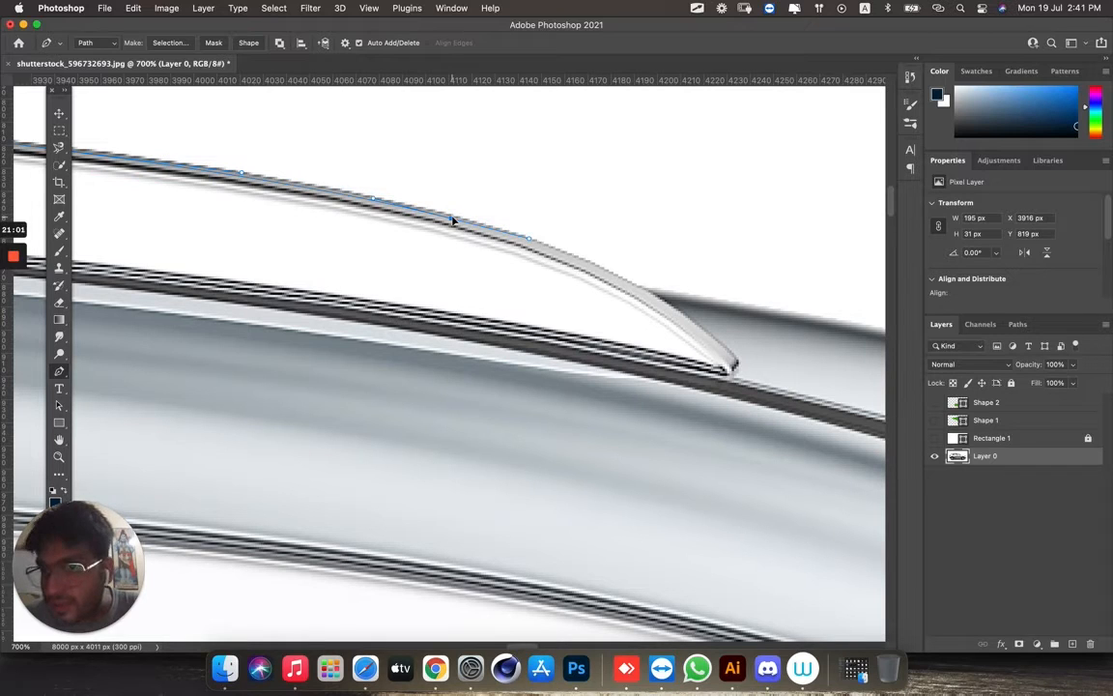
{"action": "mouse_move", "coordinate": [451, 221]}
{"action": "left_mouse_down"}
{"action": "mouse_move", "coordinate": [452, 209]}
{"action": "mouse_move", "coordinate": [449, 232]}
{"action": "mouse_move", "coordinate": [454, 205]}
{"action": "left_mouse_up"}
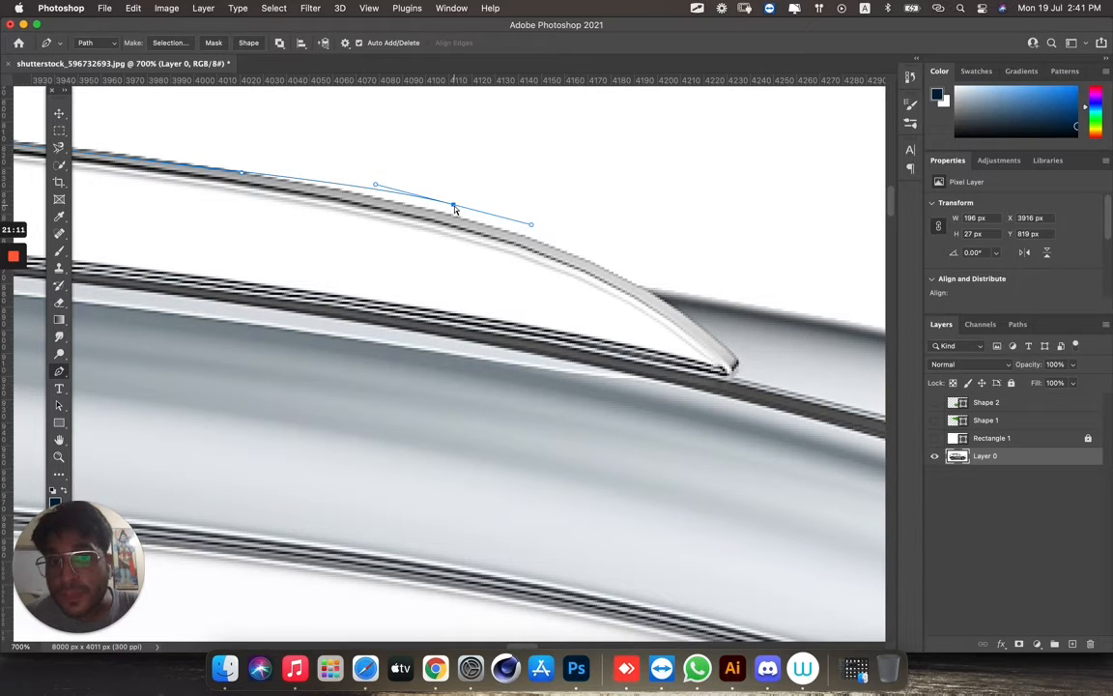
{"action": "left_click_drag", "start_coordinate": [454, 207], "coordinate": [451, 220]}
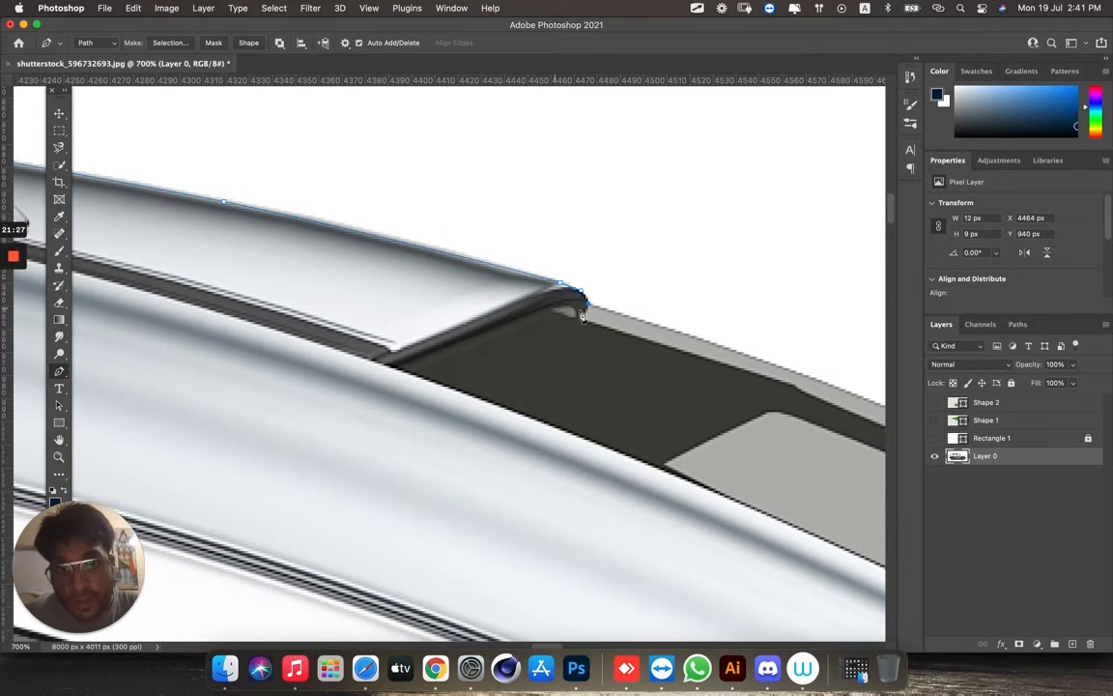
Curve the path around the black trim at the windscreen's top and continue it down the windscreen and along the bonnet.
{"action": "scroll", "coordinate": [593, 292], "scroll_direction": "up", "scroll_amount": 5}
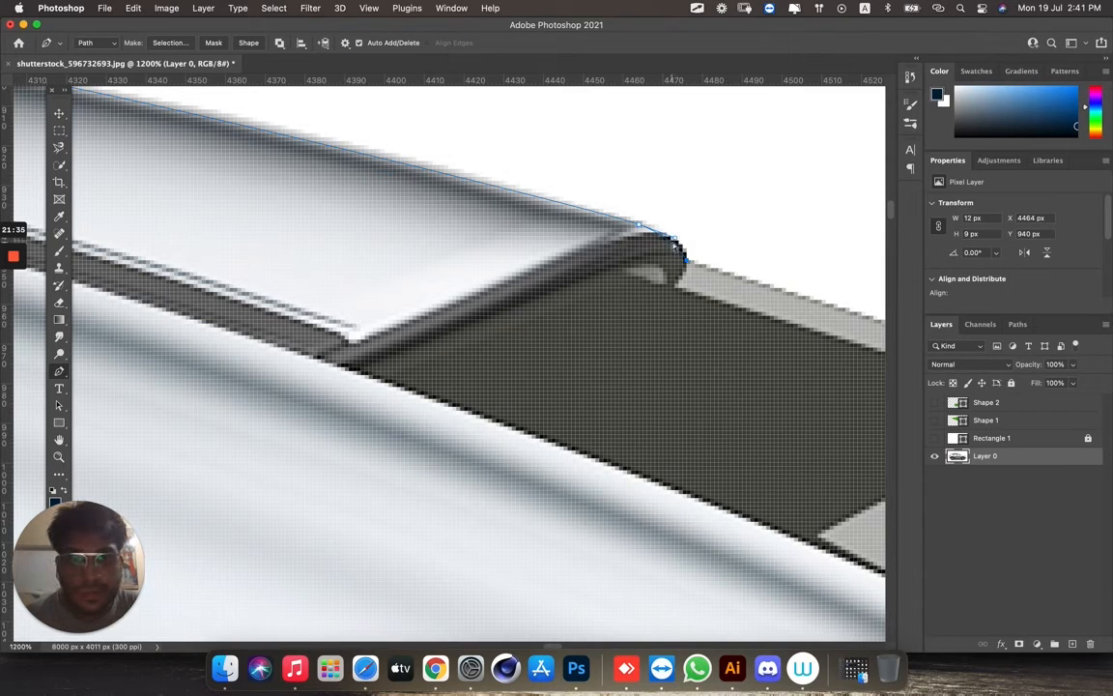
{"action": "mouse_move", "coordinate": [676, 241]}
{"action": "left_mouse_down"}
{"action": "mouse_move", "coordinate": [736, 247]}
{"action": "mouse_move", "coordinate": [601, 211]}
{"action": "mouse_move", "coordinate": [651, 187]}
{"action": "mouse_move", "coordinate": [604, 208]}
{"action": "mouse_move", "coordinate": [689, 242]}
{"action": "left_mouse_up"}
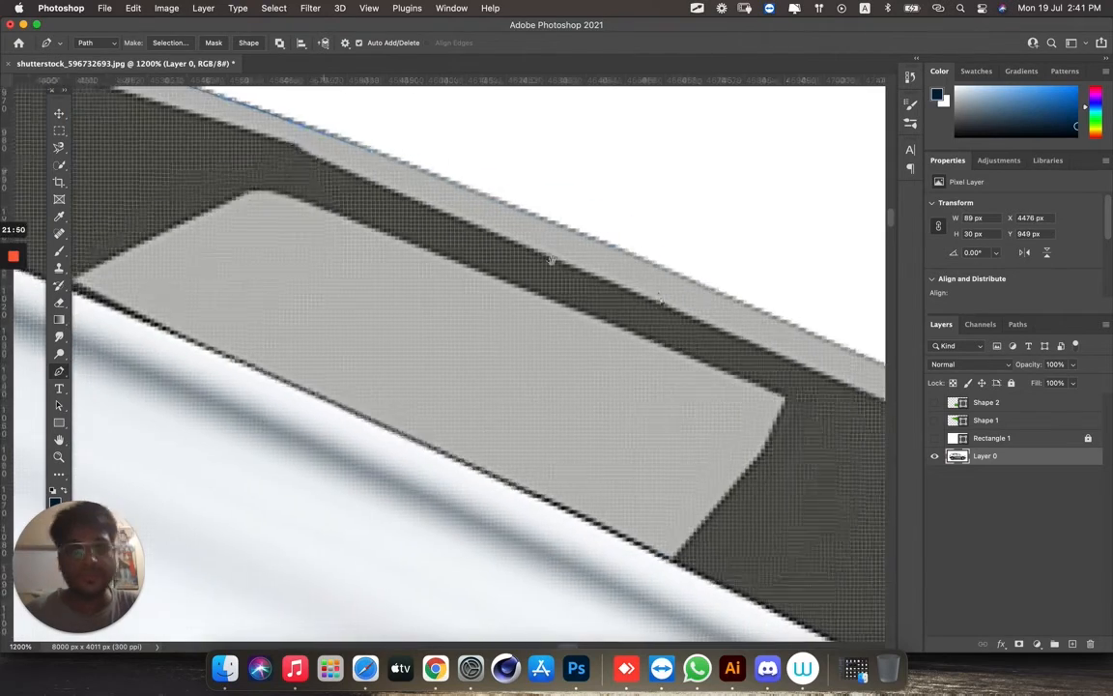
{"action": "scroll", "coordinate": [552, 256], "scroll_direction": "down", "scroll_amount": 5}
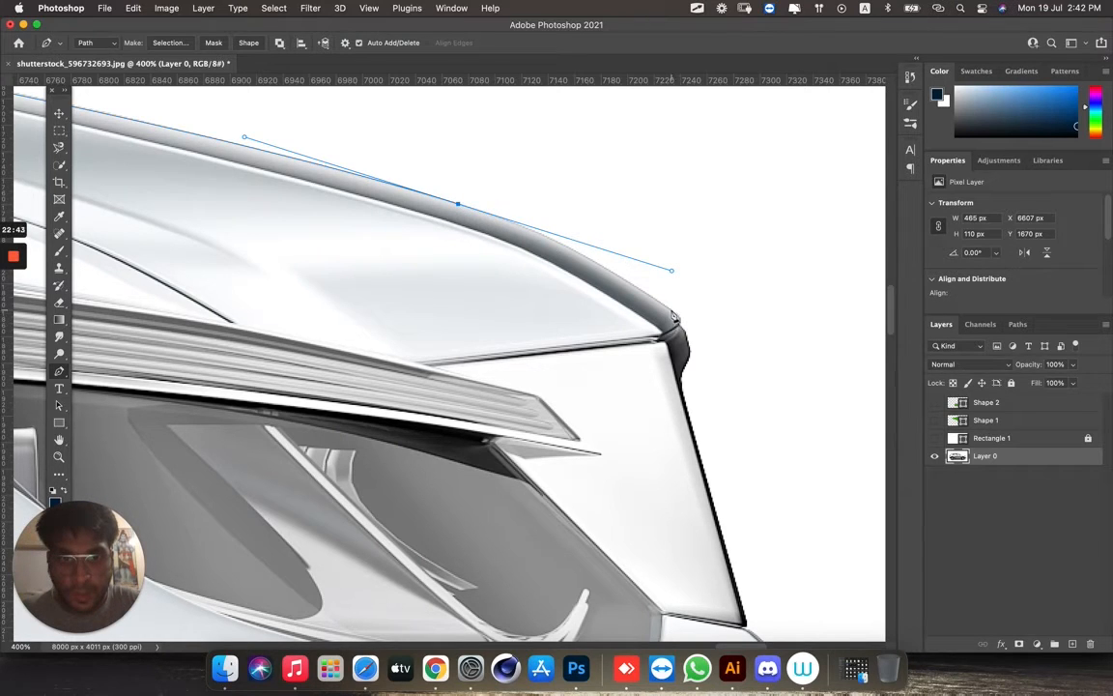
Add an anchor at the bonnet's front end and shorten the previous anchor's handle so the curve follows the bonnet.
{"action": "left_click", "coordinate": [667, 307]}
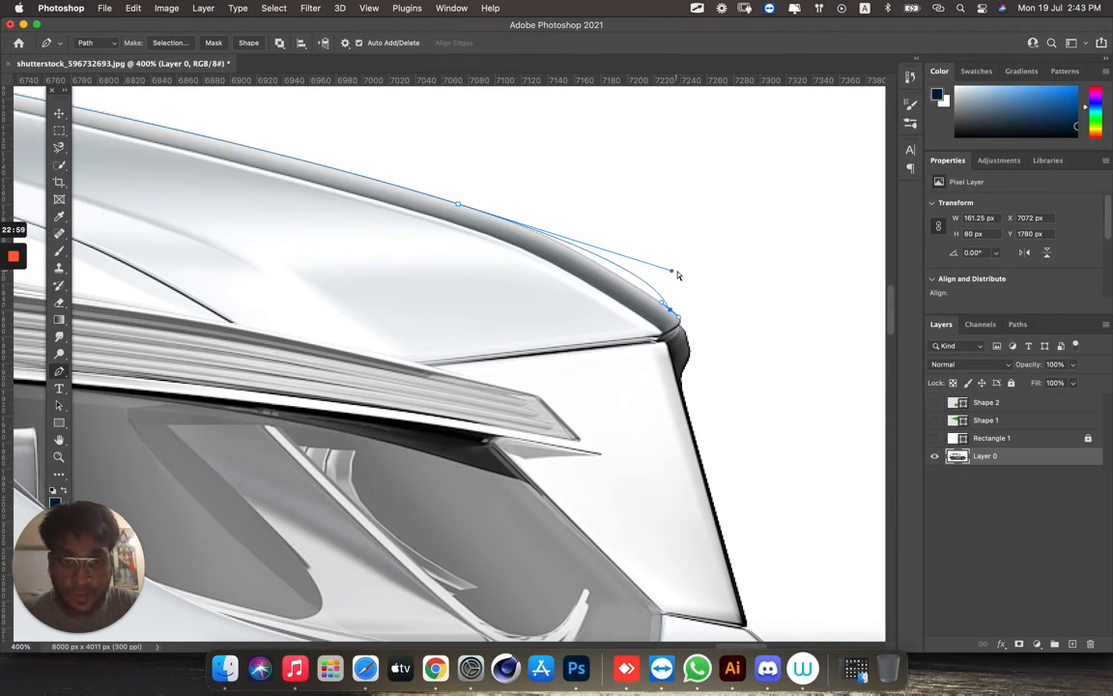
{"action": "left_click_drag", "start_coordinate": [671, 272], "coordinate": [575, 240]}
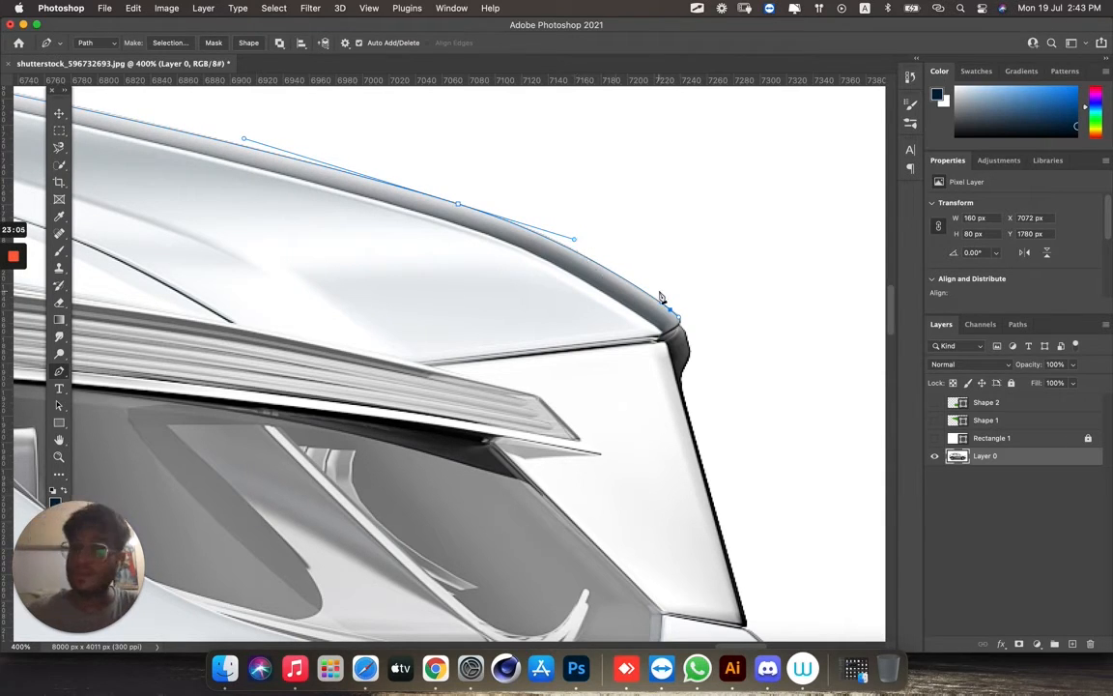
Trace the rounded black tip at the bonnet's front end with curved anchors and continue down the dark edge below it.
{"action": "key", "text": "super+plus"}
{"action": "key", "text": "super+plus"}
{"action": "left_click_drag", "start_coordinate": [736, 297], "coordinate": [547, 216]}
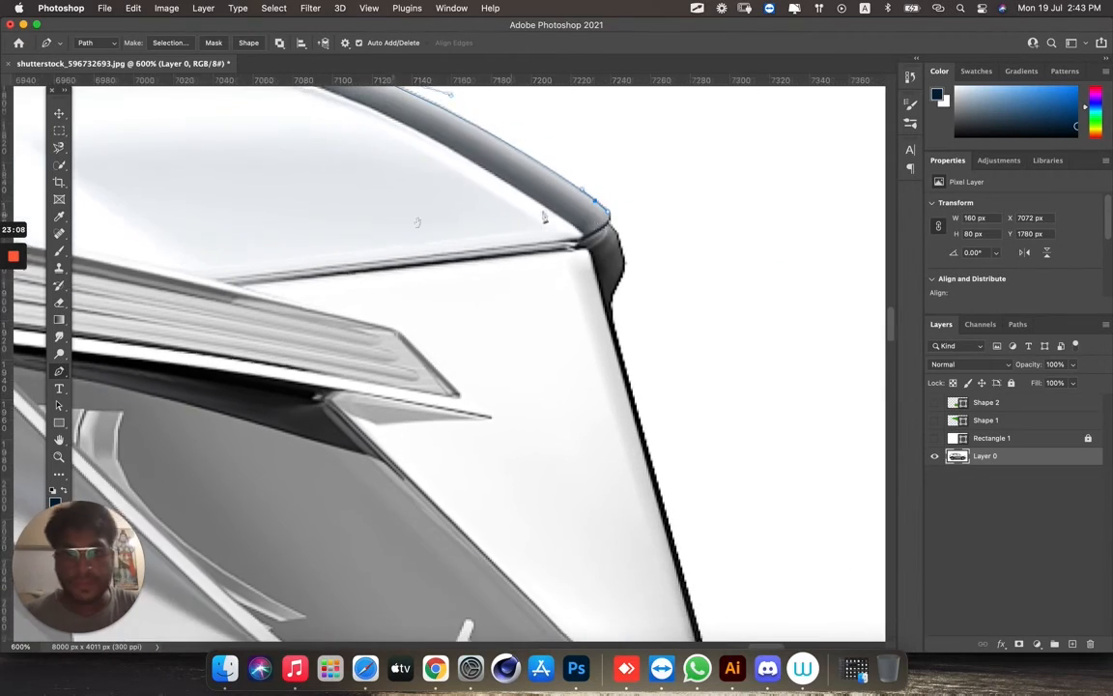
{"action": "left_click_drag", "start_coordinate": [620, 257], "coordinate": [621, 274]}
{"action": "left_click_drag", "start_coordinate": [609, 306], "coordinate": [610, 327]}
{"action": "left_click_drag", "start_coordinate": [616, 378], "coordinate": [503, 160]}
{"action": "left_click_drag", "start_coordinate": [569, 365], "coordinate": [578, 407]}
Continue the path from the lower end of the dark edge along the bumper's slanted upper edge to its bend.
{"action": "key", "text": "super+minus"}
{"action": "left_click_drag", "start_coordinate": [552, 452], "coordinate": [452, 302]}
{"action": "left_click_drag", "start_coordinate": [474, 297], "coordinate": [498, 324]}
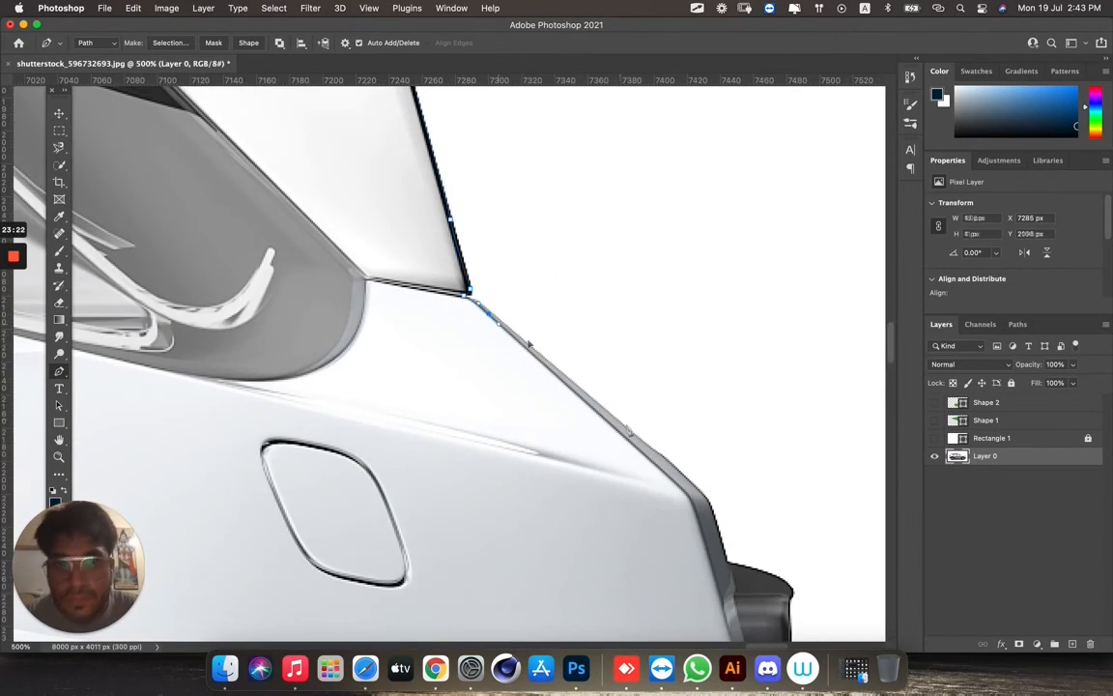
{"action": "left_click_drag", "start_coordinate": [642, 444], "coordinate": [679, 477]}
{"action": "left_click_drag", "start_coordinate": [648, 479], "coordinate": [569, 236]}
{"action": "left_click_drag", "start_coordinate": [633, 286], "coordinate": [640, 312]}
Trace the protruding black trim on the front bumper and the body edge directly beneath it.
{"action": "left_click_drag", "start_coordinate": [710, 349], "coordinate": [705, 370]}
{"action": "left_click_drag", "start_coordinate": [675, 461], "coordinate": [675, 248]}
{"action": "left_click", "coordinate": [718, 497]}
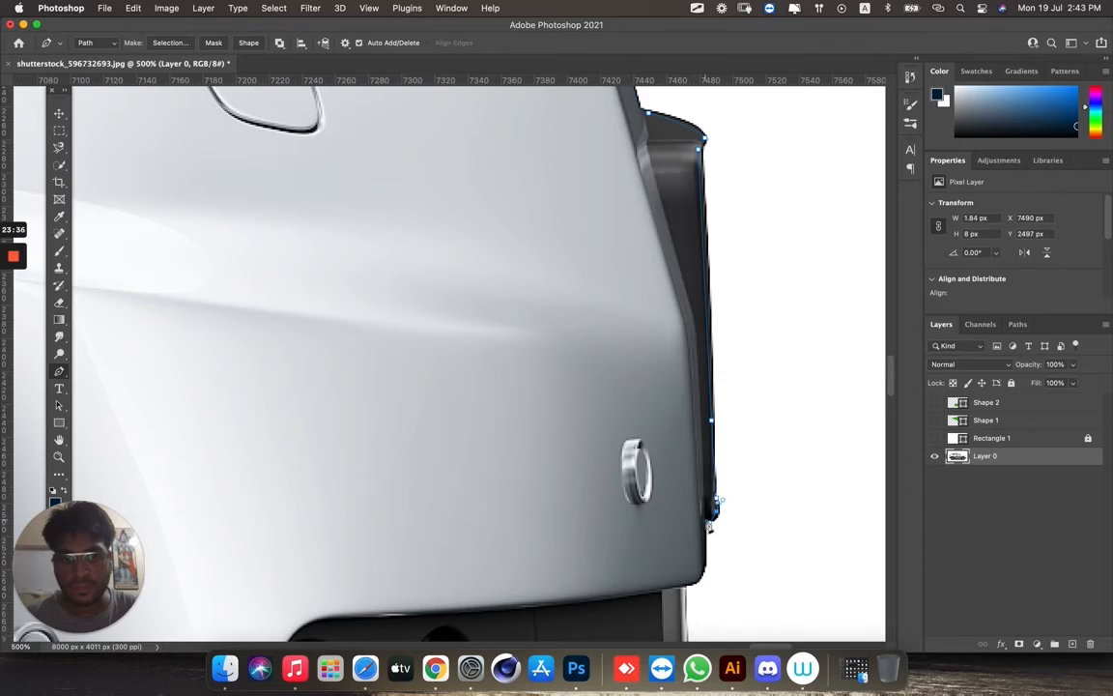
{"action": "left_click_drag", "start_coordinate": [686, 526], "coordinate": [742, 186]}
{"action": "left_click", "coordinate": [740, 239]}
{"action": "left_click", "coordinate": [744, 391]}
{"action": "left_click", "coordinate": [721, 412]}
Trace the front bumper's rounded lower section with curved anchors and turn the path back beneath it.
{"action": "left_click_drag", "start_coordinate": [708, 413], "coordinate": [681, 235]}
{"action": "left_click_drag", "start_coordinate": [737, 283], "coordinate": [743, 299]}
{"action": "left_click_drag", "start_coordinate": [762, 364], "coordinate": [769, 389]}
{"action": "left_click_drag", "start_coordinate": [769, 435], "coordinate": [757, 458]}
{"action": "left_click_drag", "start_coordinate": [713, 527], "coordinate": [764, 288]}
{"action": "left_click_drag", "start_coordinate": [760, 307], "coordinate": [737, 364]}
{"action": "left_click_drag", "start_coordinate": [663, 395], "coordinate": [601, 416]}
Continue the path along the front bumper's underside toward the front tyre.
{"action": "left_click_drag", "start_coordinate": [447, 483], "coordinate": [698, 366]}
{"action": "left_click", "coordinate": [564, 387]}
{"action": "left_click_drag", "start_coordinate": [464, 444], "coordinate": [418, 461]}
{"action": "left_click_drag", "start_coordinate": [290, 493], "coordinate": [652, 394]}
{"action": "left_click_drag", "start_coordinate": [515, 429], "coordinate": [709, 318]}
{"action": "left_click_drag", "start_coordinate": [684, 388], "coordinate": [657, 389]}
{"action": "left_click_drag", "start_coordinate": [483, 302], "coordinate": [464, 302]}
Trace the bottom of the front tyre with curved anchors.
{"action": "scroll", "coordinate": [517, 318], "scroll_direction": "down", "scroll_amount": 5}
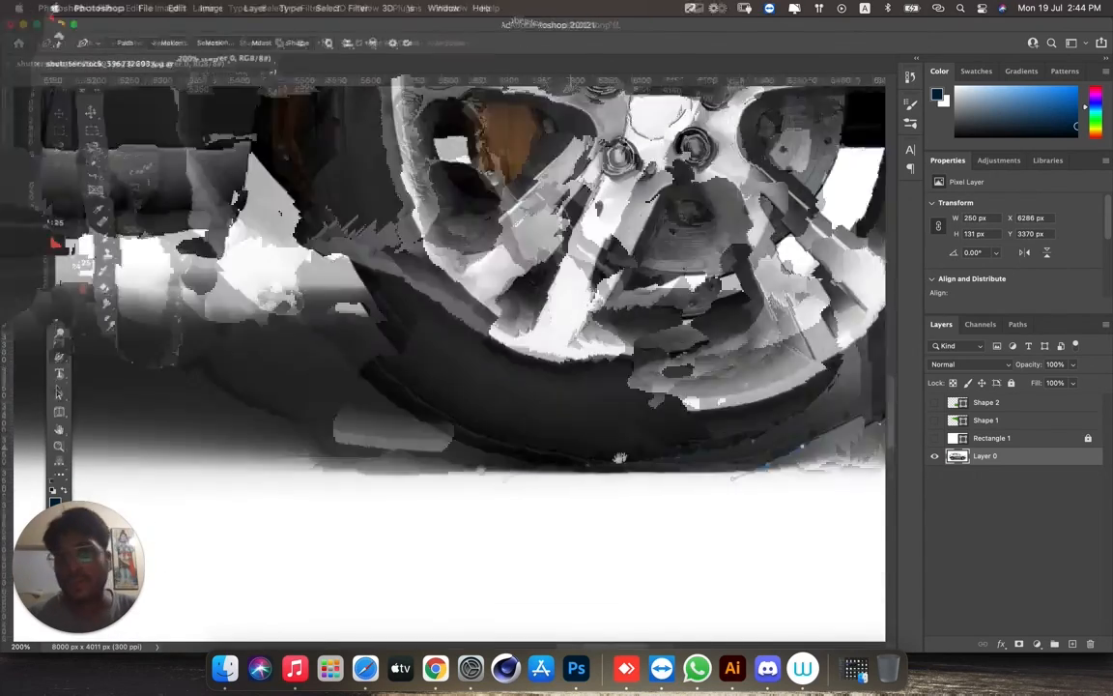
{"action": "left_click_drag", "start_coordinate": [620, 458], "coordinate": [680, 477]}
{"action": "left_click_drag", "start_coordinate": [601, 478], "coordinate": [542, 460]}
{"action": "left_click_drag", "start_coordinate": [405, 358], "coordinate": [606, 443]}
{"action": "left_click", "coordinate": [574, 404]}
Continue the path from the front tyre along the car's underside toward the rear wheel.
{"action": "left_click_drag", "start_coordinate": [213, 363], "coordinate": [764, 343]}
{"action": "left_click_drag", "start_coordinate": [624, 339], "coordinate": [603, 339]}
{"action": "left_click", "coordinate": [485, 338]}
{"action": "left_click", "coordinate": [471, 283]}
{"action": "left_click_drag", "start_coordinate": [411, 351], "coordinate": [371, 377]}
Trace around the rear tyre and continue the path to the lower edge of the rear bumper.
{"action": "mouse_move", "coordinate": [256, 522]}
{"action": "left_mouse_down"}
{"action": "mouse_move", "coordinate": [552, 355]}
{"action": "mouse_move", "coordinate": [490, 397]}
{"action": "left_mouse_up"}
{"action": "mouse_move", "coordinate": [322, 435]}
{"action": "left_mouse_down"}
{"action": "mouse_move", "coordinate": [222, 440]}
{"action": "mouse_move", "coordinate": [691, 527]}
{"action": "left_mouse_up"}
{"action": "mouse_move", "coordinate": [432, 337]}
{"action": "left_mouse_down"}
{"action": "mouse_move", "coordinate": [364, 197]}
{"action": "mouse_move", "coordinate": [407, 409]}
{"action": "left_mouse_up"}
{"action": "left_click", "coordinate": [422, 288]}
{"action": "left_click", "coordinate": [354, 282]}
{"action": "mouse_move", "coordinate": [273, 347]}
{"action": "left_mouse_down"}
{"action": "mouse_move", "coordinate": [253, 345]}
{"action": "mouse_move", "coordinate": [473, 394]}
{"action": "left_mouse_up"}
{"action": "left_click", "coordinate": [391, 389]}
{"action": "left_click", "coordinate": [338, 380]}
Trace the rear bumper's stepped outer edge upward past the red reflector and the black insert.
{"action": "mouse_move", "coordinate": [291, 222]}
{"action": "left_mouse_down"}
{"action": "mouse_move", "coordinate": [371, 358]}
{"action": "mouse_move", "coordinate": [382, 556]}
{"action": "left_mouse_up"}
{"action": "left_click", "coordinate": [338, 399]}
{"action": "left_click_drag", "start_coordinate": [353, 290], "coordinate": [370, 450]}
{"action": "left_click", "coordinate": [354, 374]}
{"action": "left_click", "coordinate": [361, 317]}
{"action": "left_click", "coordinate": [376, 288]}
{"action": "left_click", "coordinate": [379, 222]}
Trace the bumper's top corner, the tail light's edge and the black ledge above it, closing the path at its starting anchor.
{"action": "left_click_drag", "start_coordinate": [387, 222], "coordinate": [374, 398]}
{"action": "left_click", "coordinate": [370, 307]}
{"action": "left_click", "coordinate": [385, 289]}
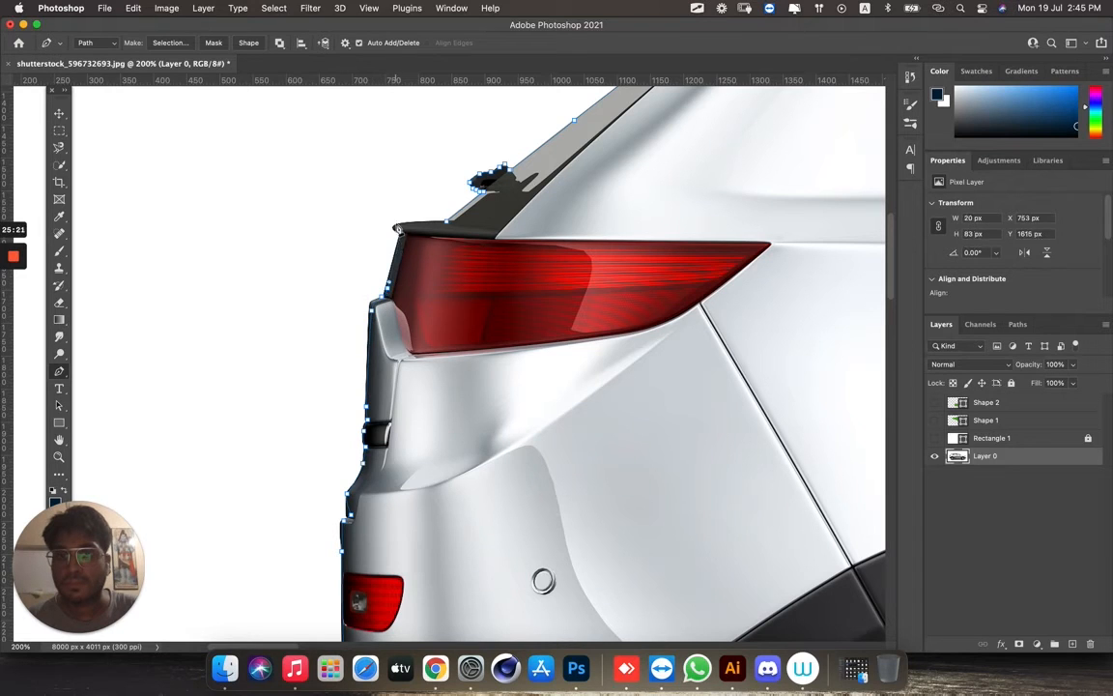
{"action": "left_click_drag", "start_coordinate": [397, 227], "coordinate": [405, 225]}
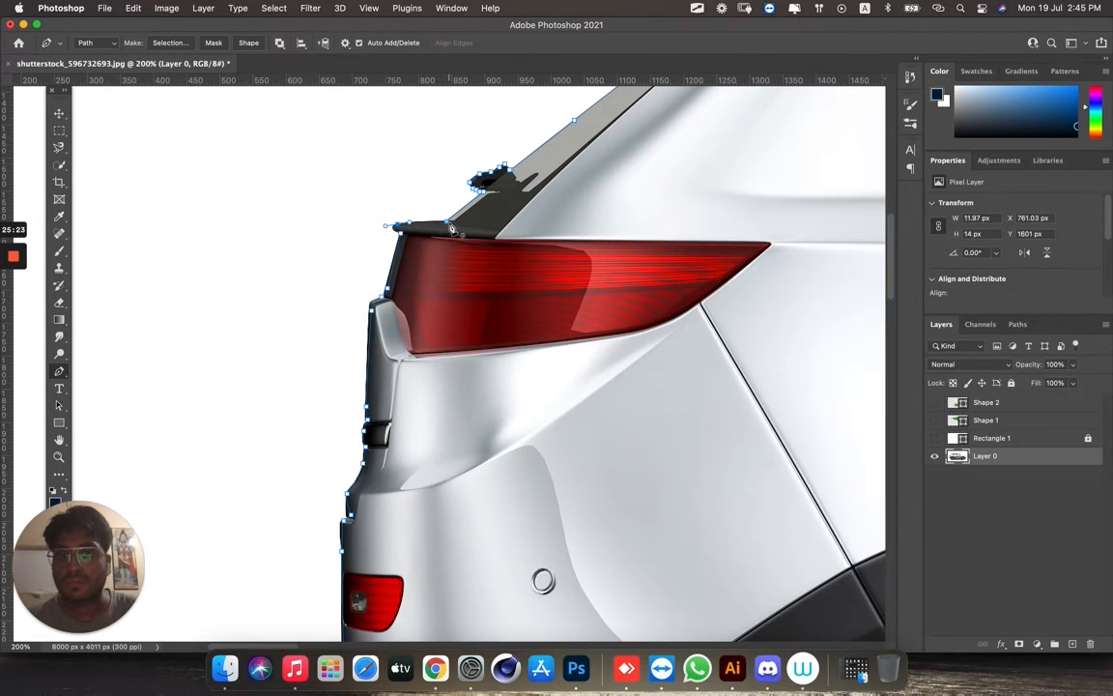
{"action": "left_click", "coordinate": [448, 222]}
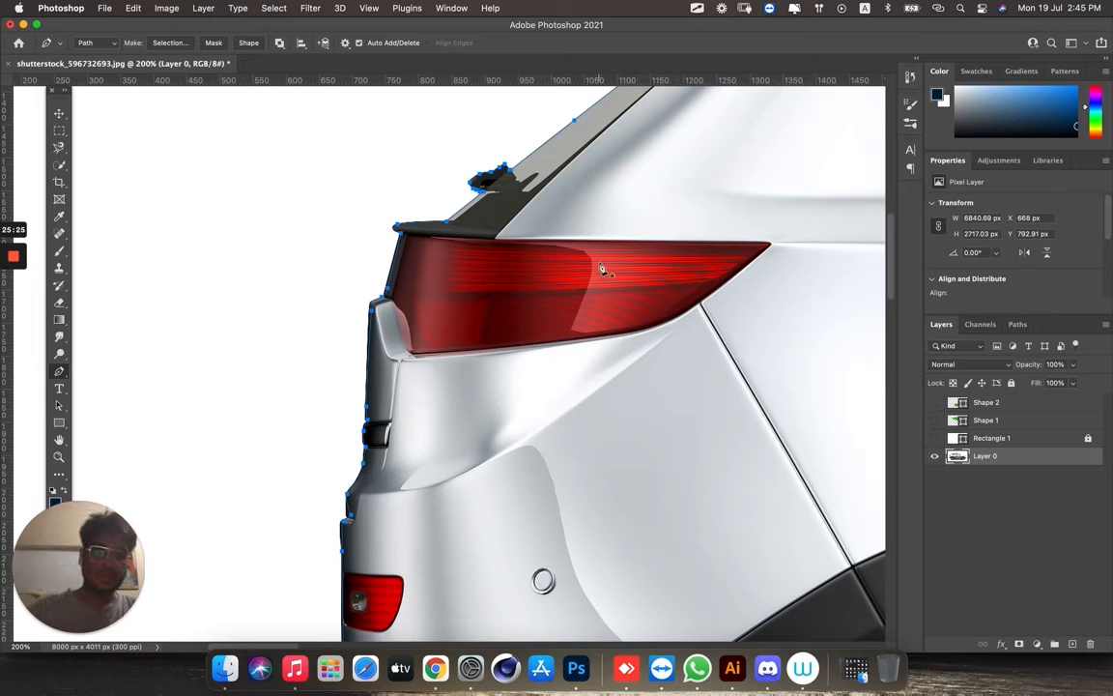
Convert the closed car outline path into a selection.
{"action": "key", "text": "super+minus"}
{"action": "key", "text": "super+minus"}
{"action": "key", "text": "super+minus"}
{"action": "key", "text": "super+minus"}
{"action": "key", "text": "super+minus"}
{"action": "key", "text": "super+minus"}
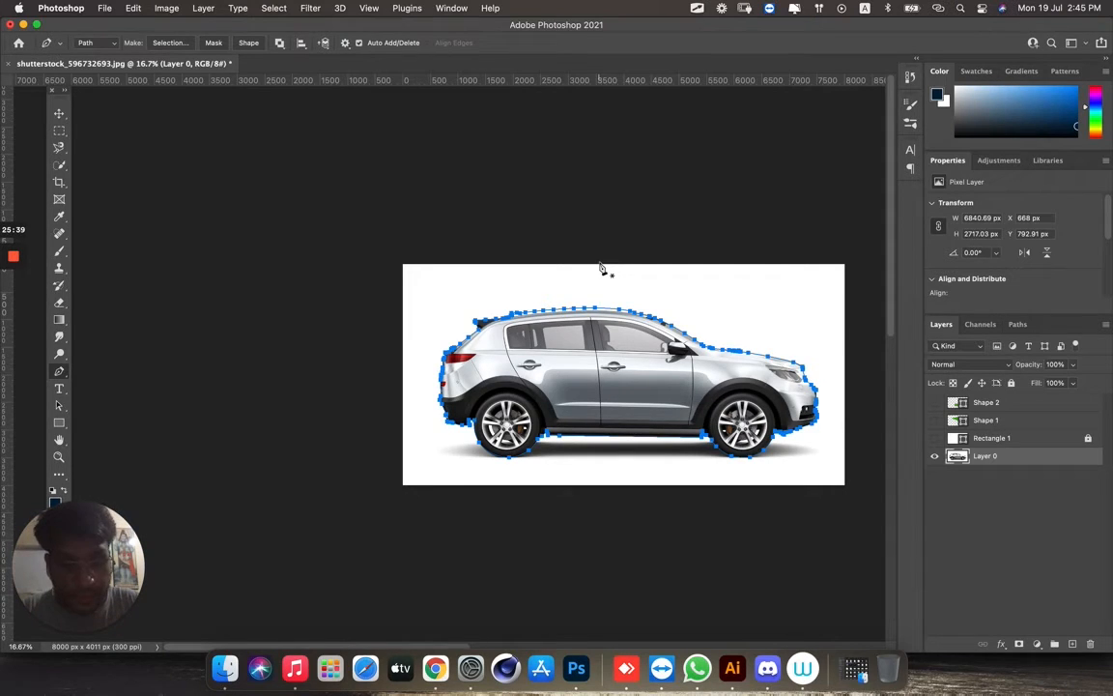
{"action": "key", "text": "super+Return"}
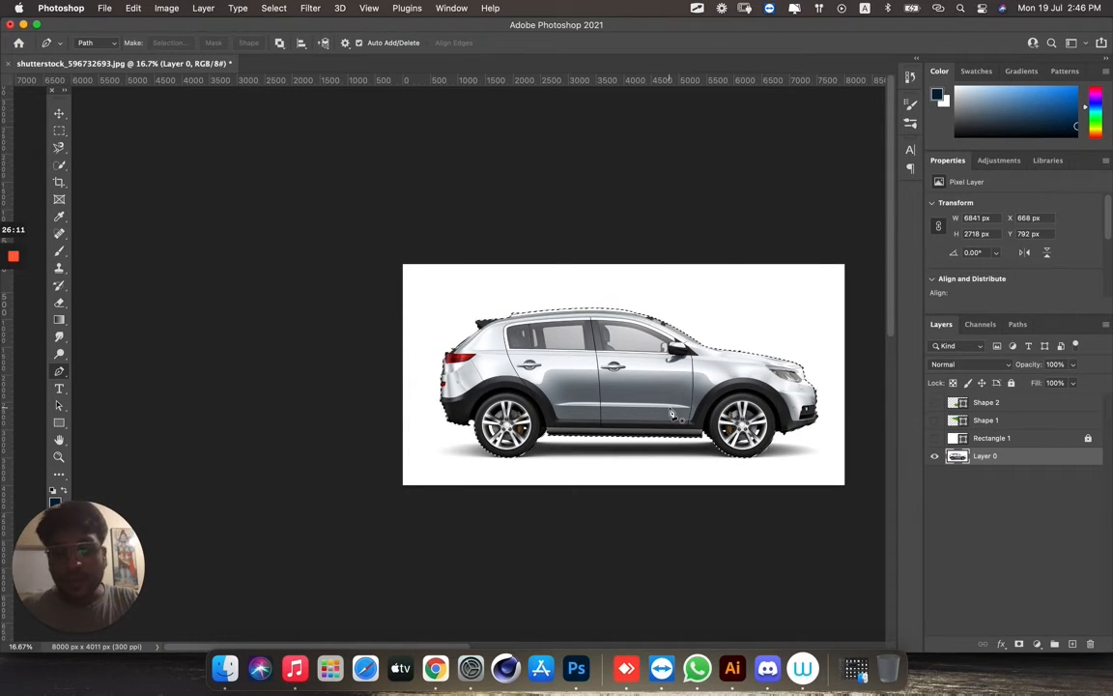
Copy the selected car to a new layer, check the cutout by toggling the original layer's visibility, and undo the copy.
{"action": "key", "text": "super+j"}
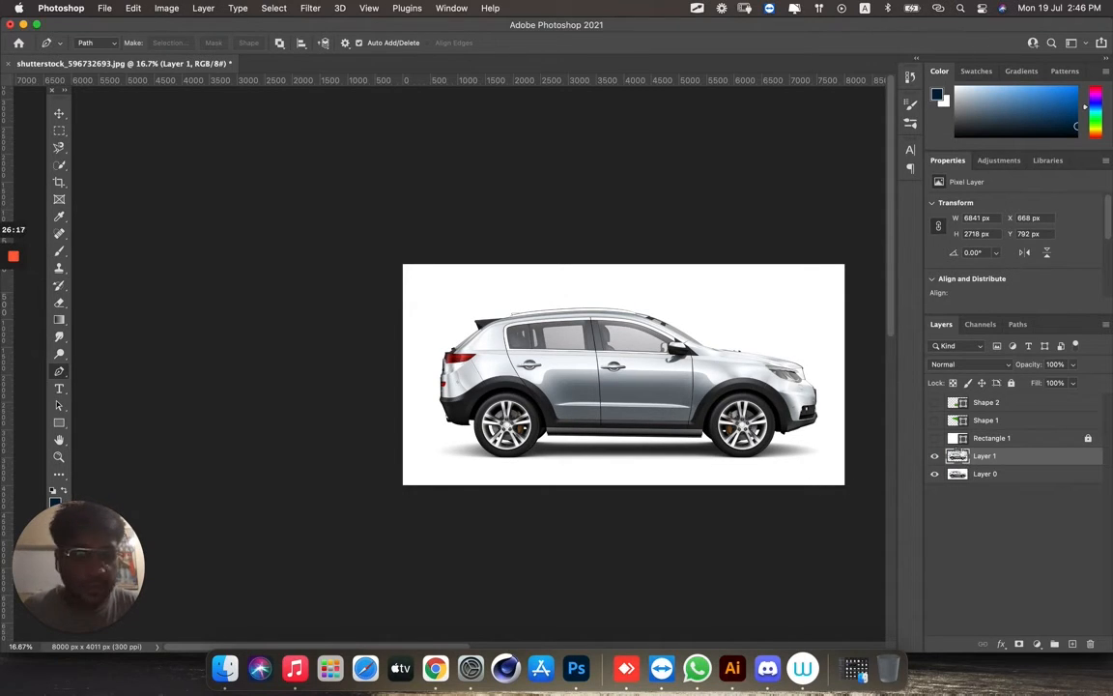
{"action": "left_click", "coordinate": [934, 474]}
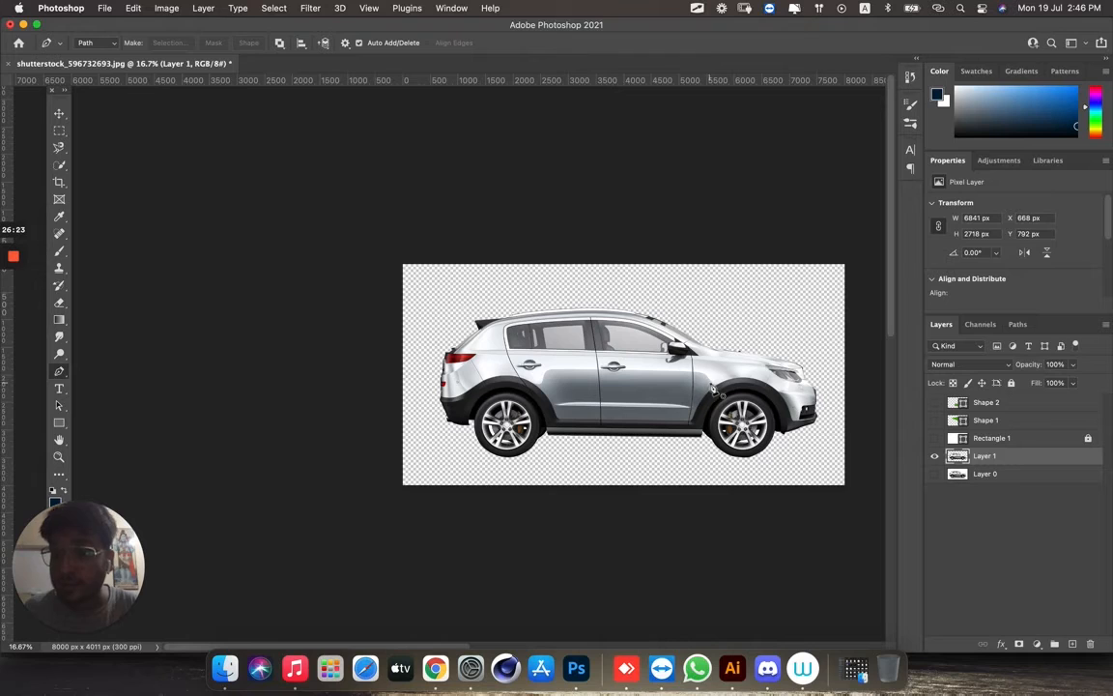
{"action": "left_click", "coordinate": [934, 475]}
{"action": "left_click", "coordinate": [934, 474]}
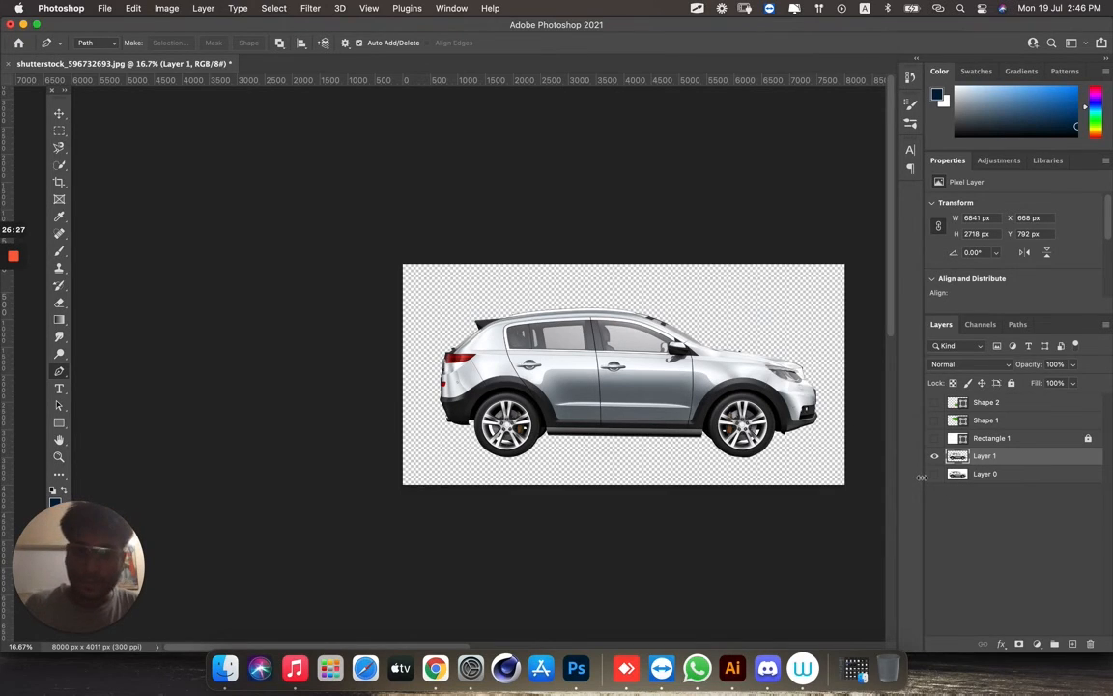
{"action": "left_click", "coordinate": [933, 474]}
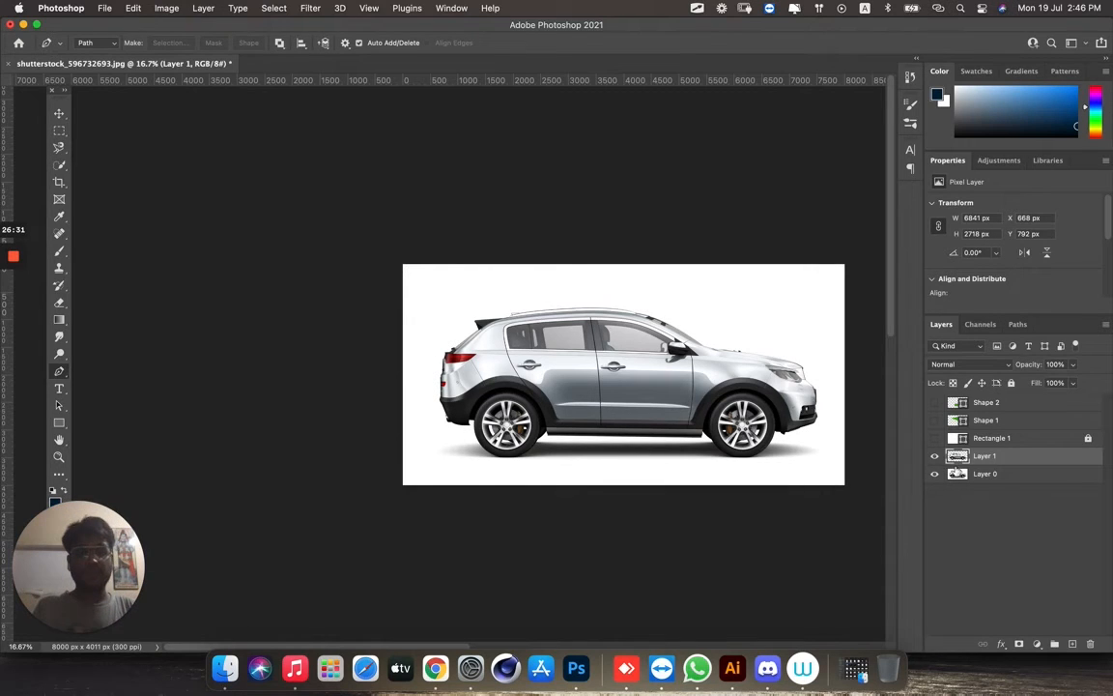
{"action": "left_click", "coordinate": [935, 473]}
{"action": "left_click", "coordinate": [943, 472]}
{"action": "left_click", "coordinate": [943, 471]}
{"action": "key", "text": "super+z"}
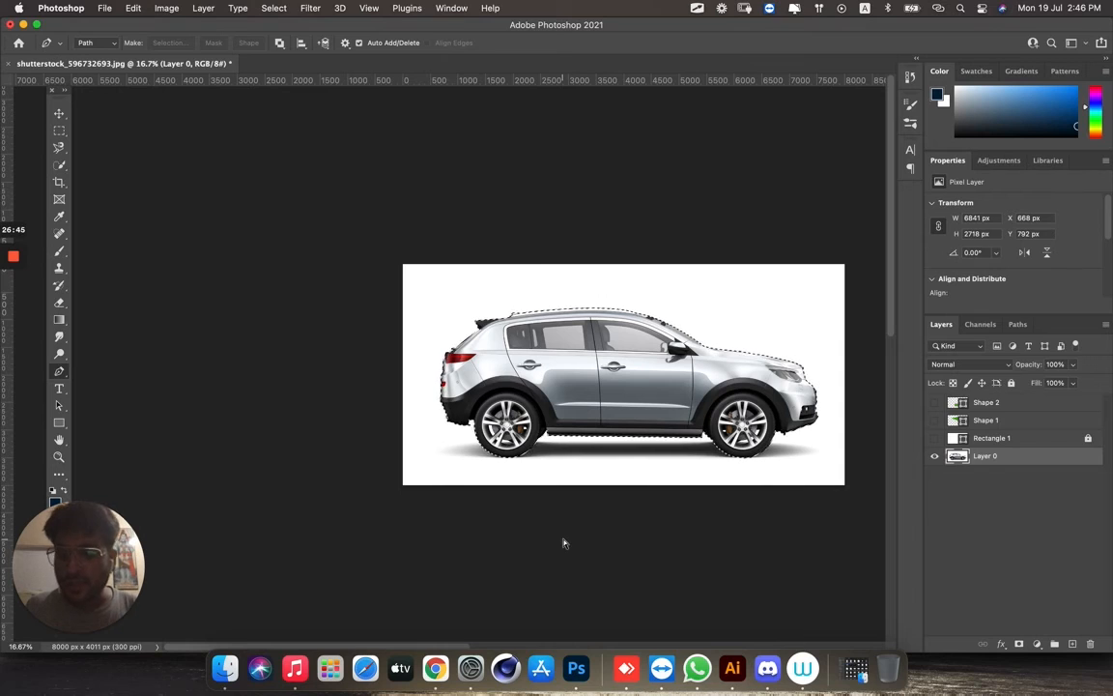
Invert the selection, copy the background to a new layer and view it alone, and revert to the car selection.
{"action": "key", "text": "super+shift+i"}
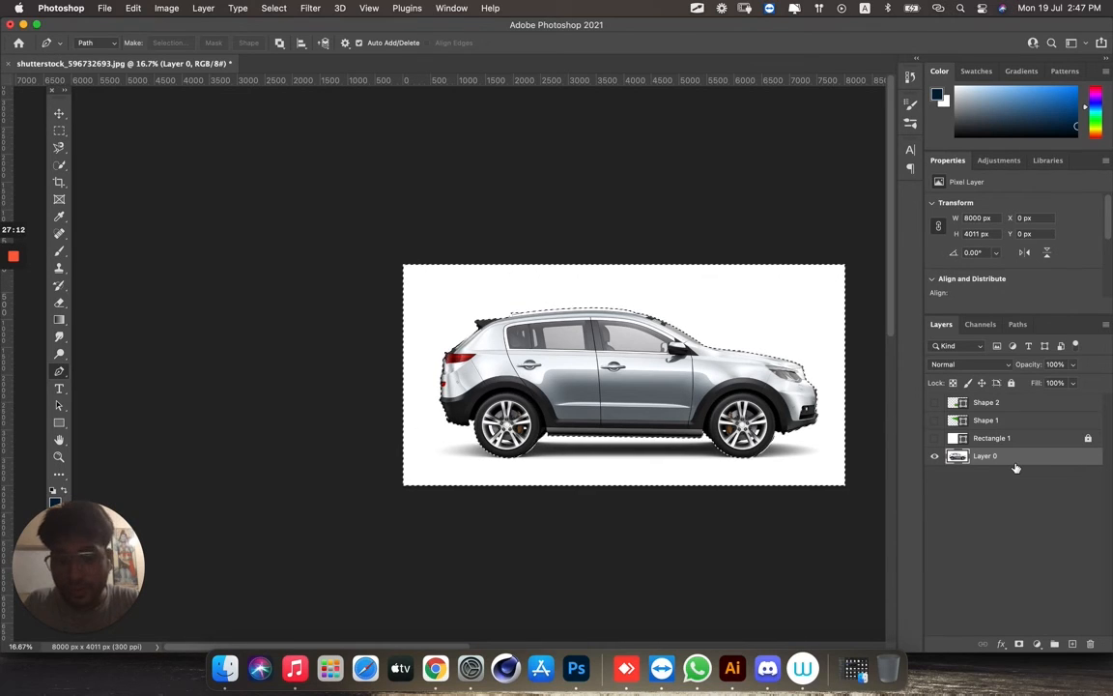
{"action": "key", "text": "super+j"}
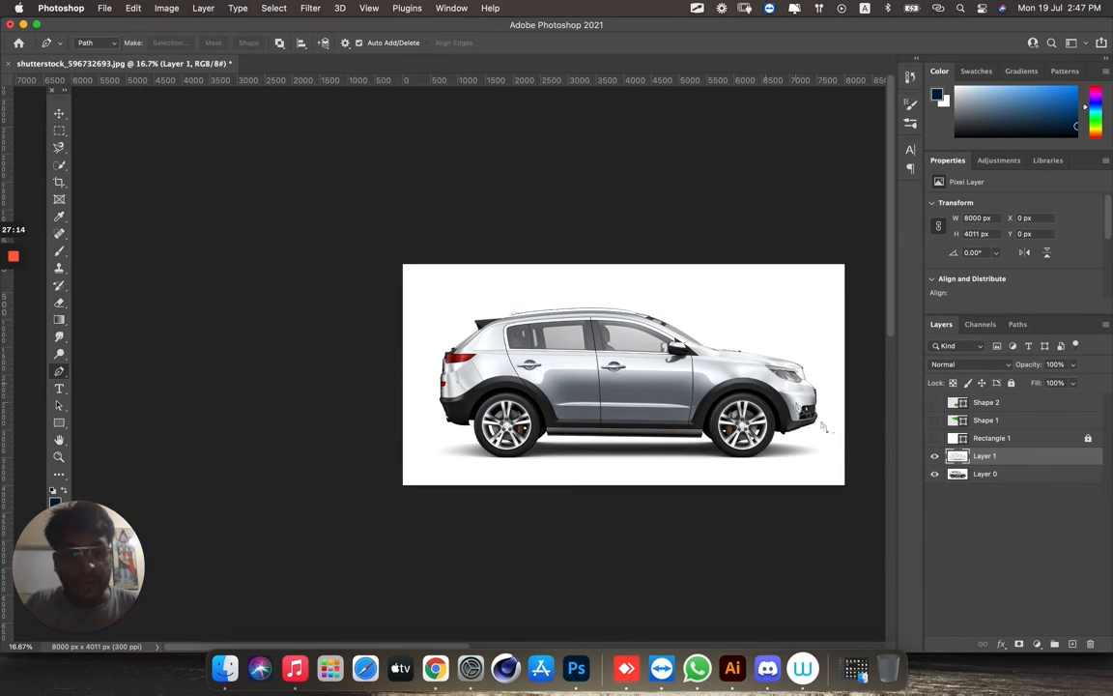
{"action": "left_click", "coordinate": [935, 474]}
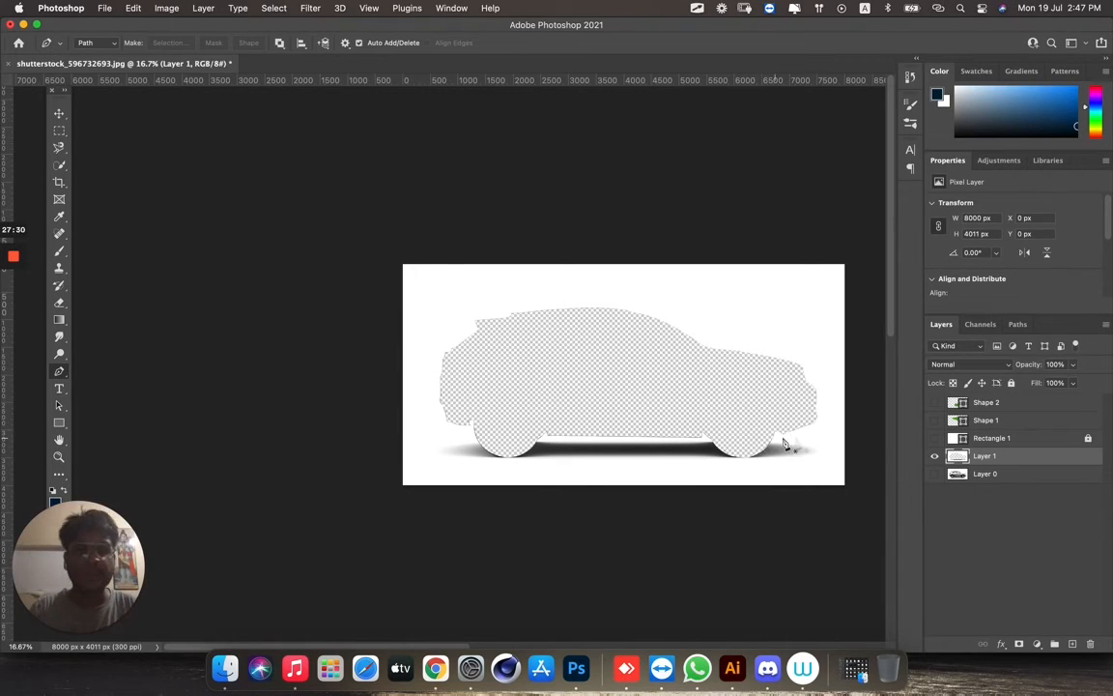
{"action": "left_click", "coordinate": [933, 456]}
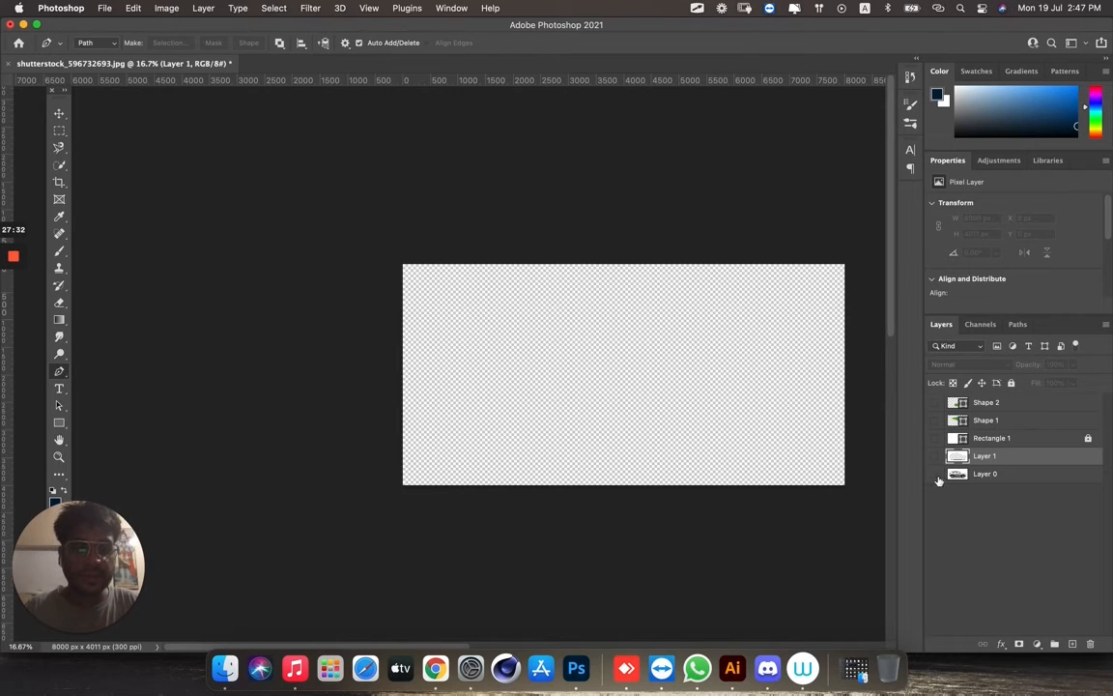
{"action": "key", "text": "super+z"}
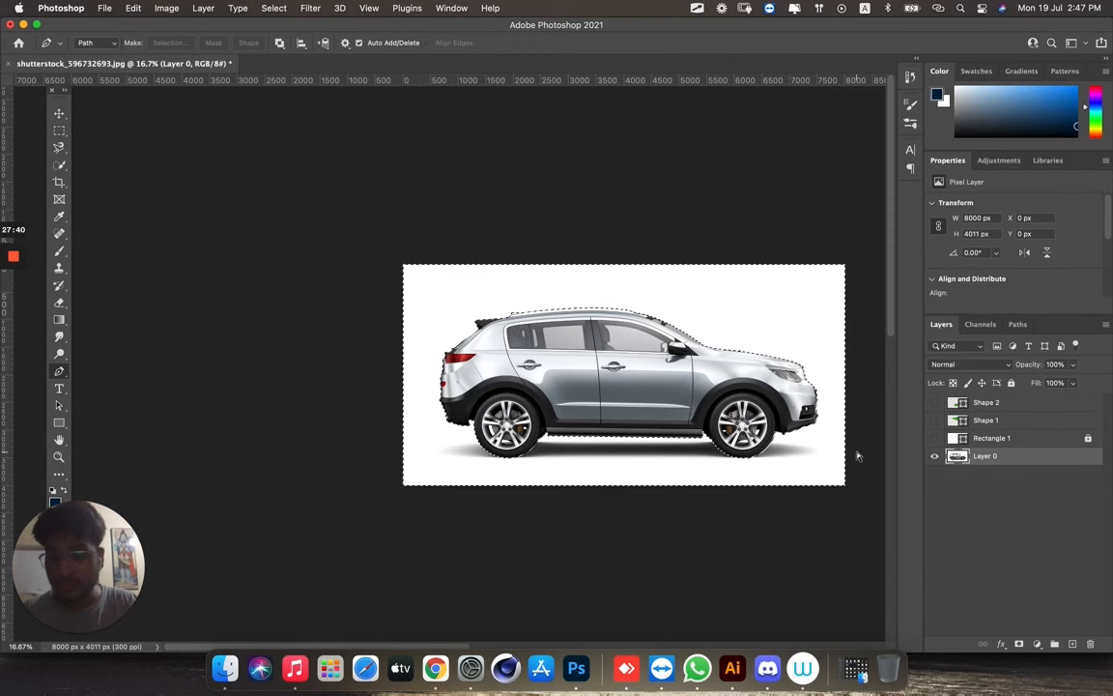
{"action": "key", "text": "super+shift+i"}
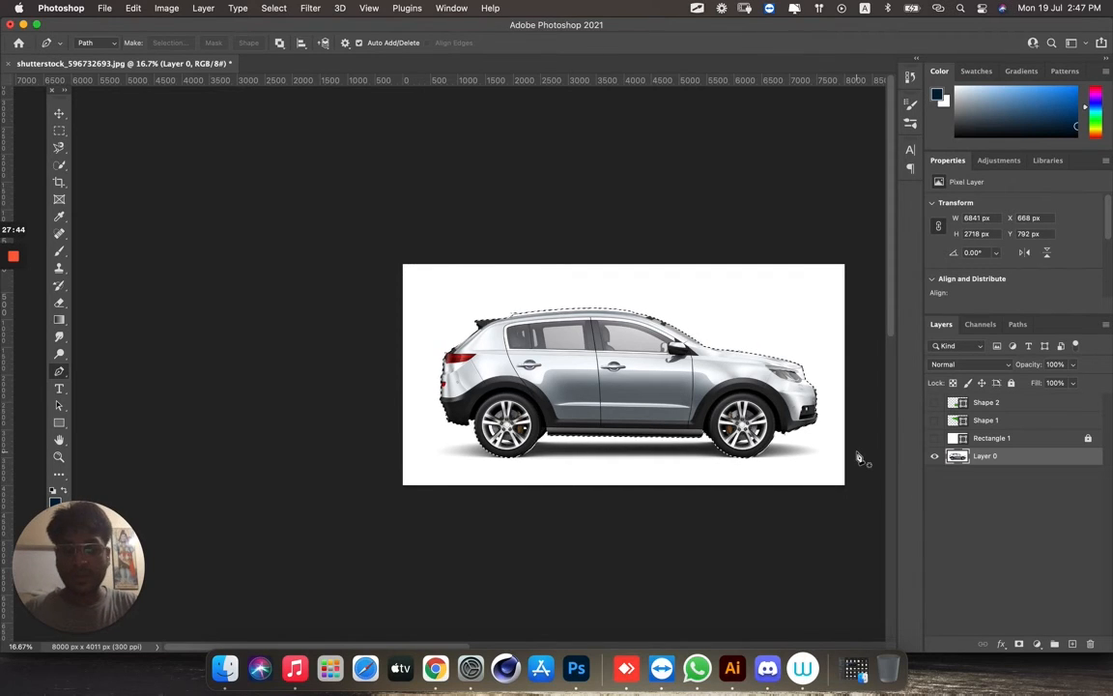
Copy the selected car to a new layer and hide the original photo layer.
{"action": "key", "text": "super+j"}
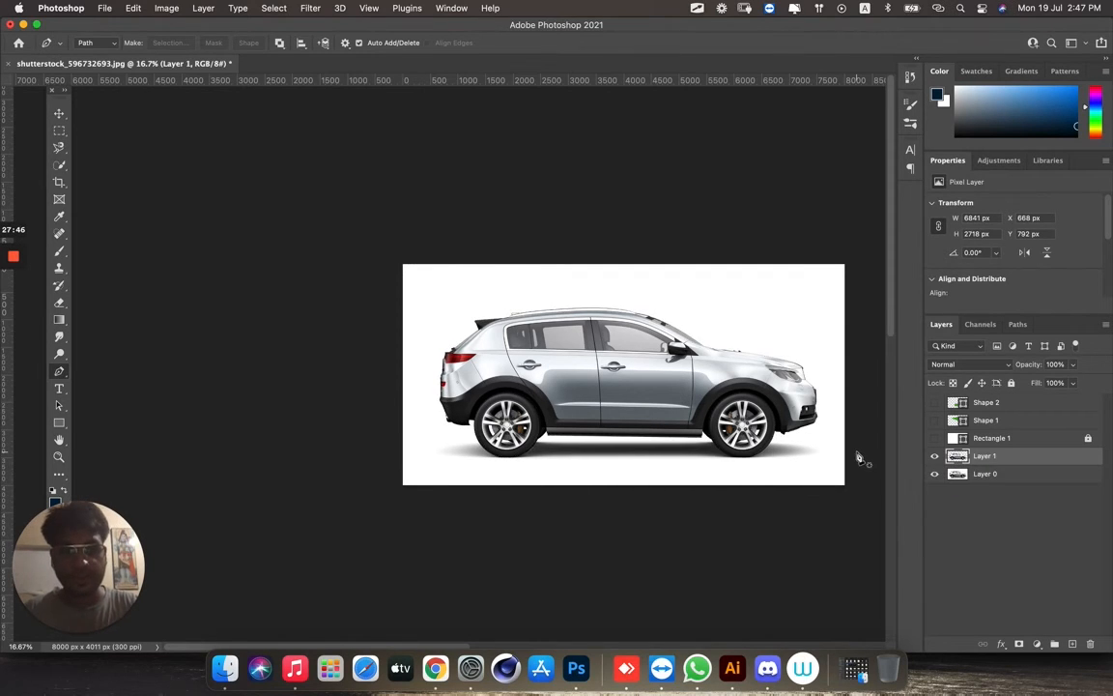
{"action": "left_click", "coordinate": [934, 475]}
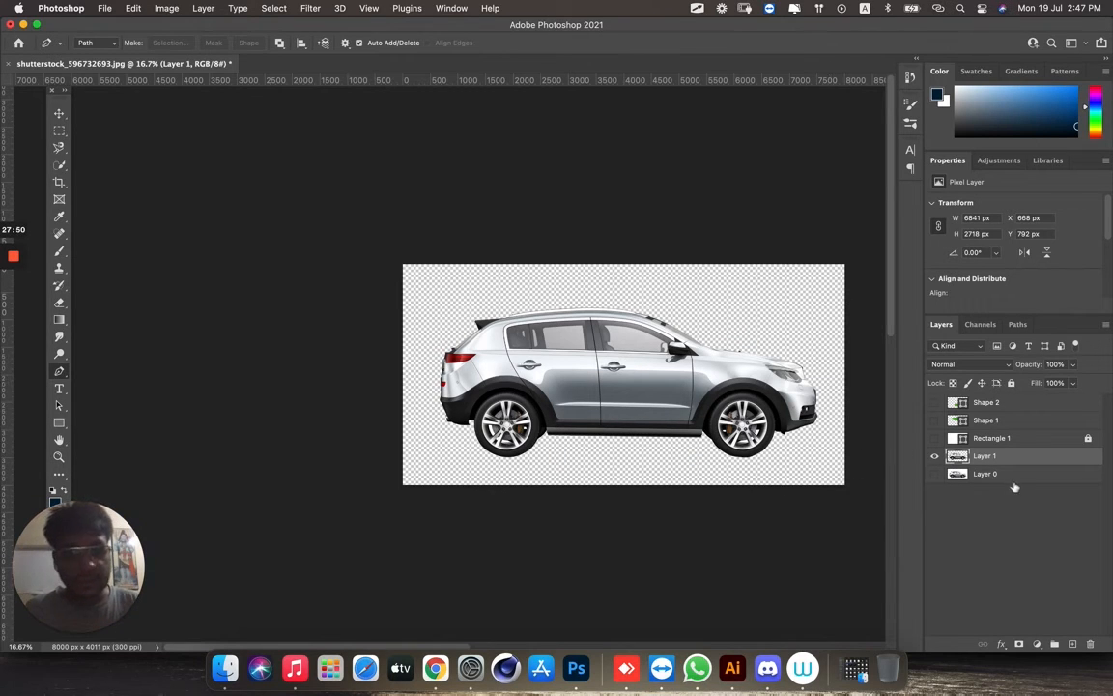
Draw a red rectangle of about 8573 × 4339 px covering the whole canvas, placed directly above Layer 0 and behind the car.
{"action": "left_click", "coordinate": [1005, 474]}
{"action": "left_click", "coordinate": [59, 422]}
{"action": "mouse_move", "coordinate": [391, 255]}
{"action": "left_mouse_down"}
{"action": "mouse_move", "coordinate": [729, 487]}
{"action": "mouse_move", "coordinate": [865, 491]}
{"action": "left_mouse_up"}
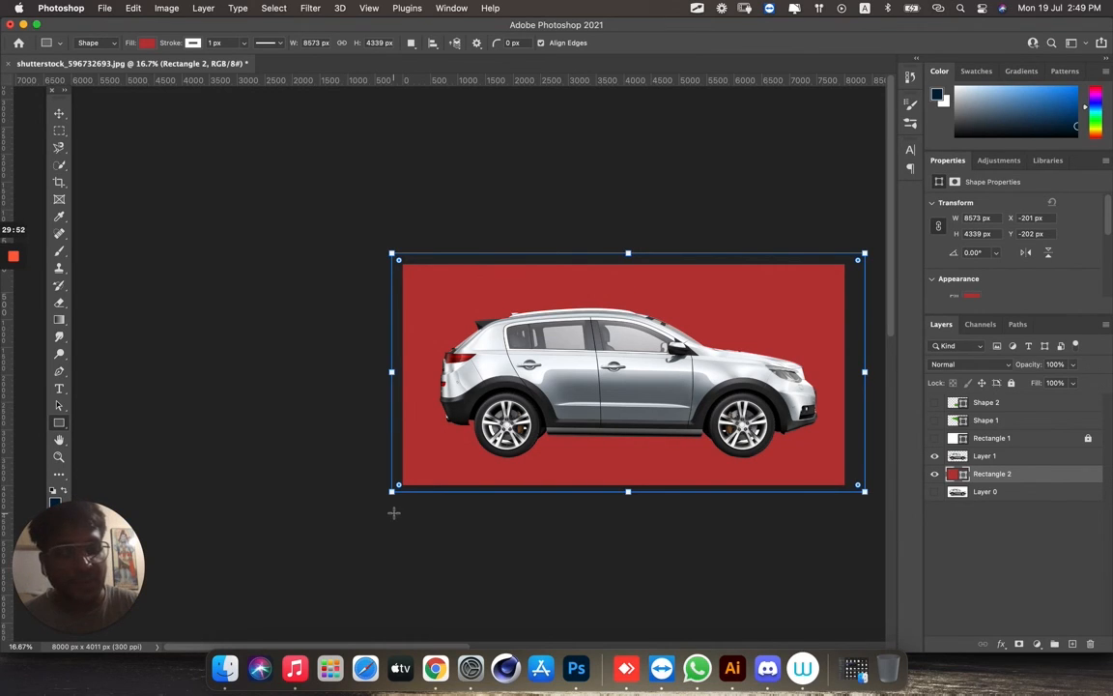
{"action": "key", "text": "Return"}
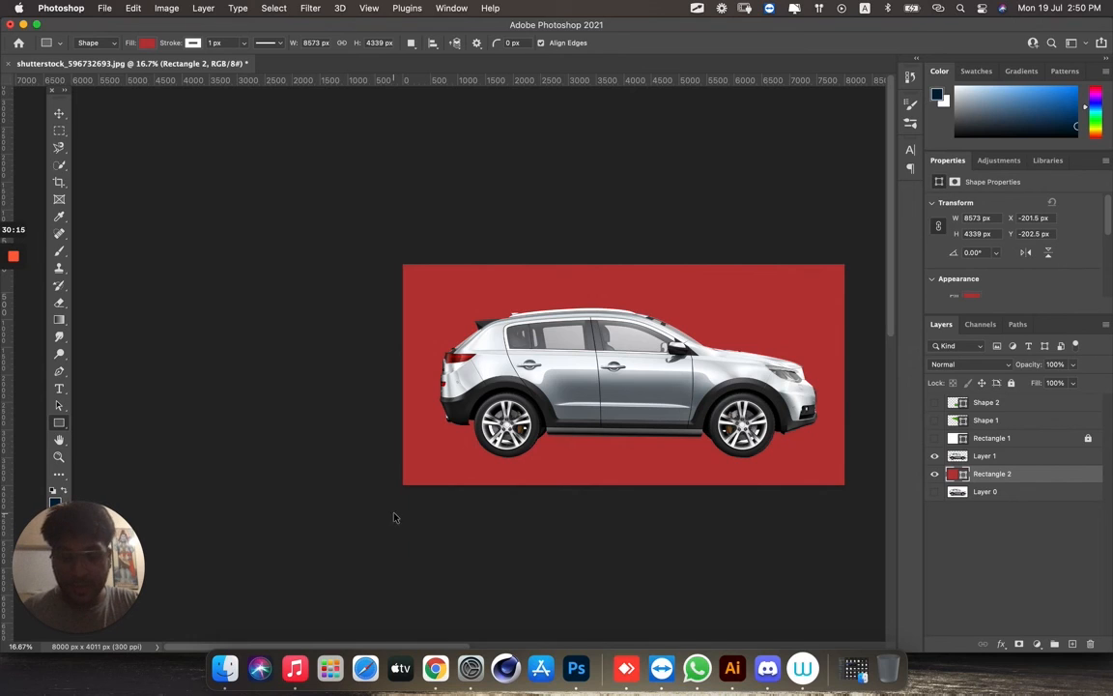
Try raising the history states to 1000 in the Performance preferences and cancel the dialog.
{"action": "key", "text": "i"}
{"action": "key", "text": "super+k"}
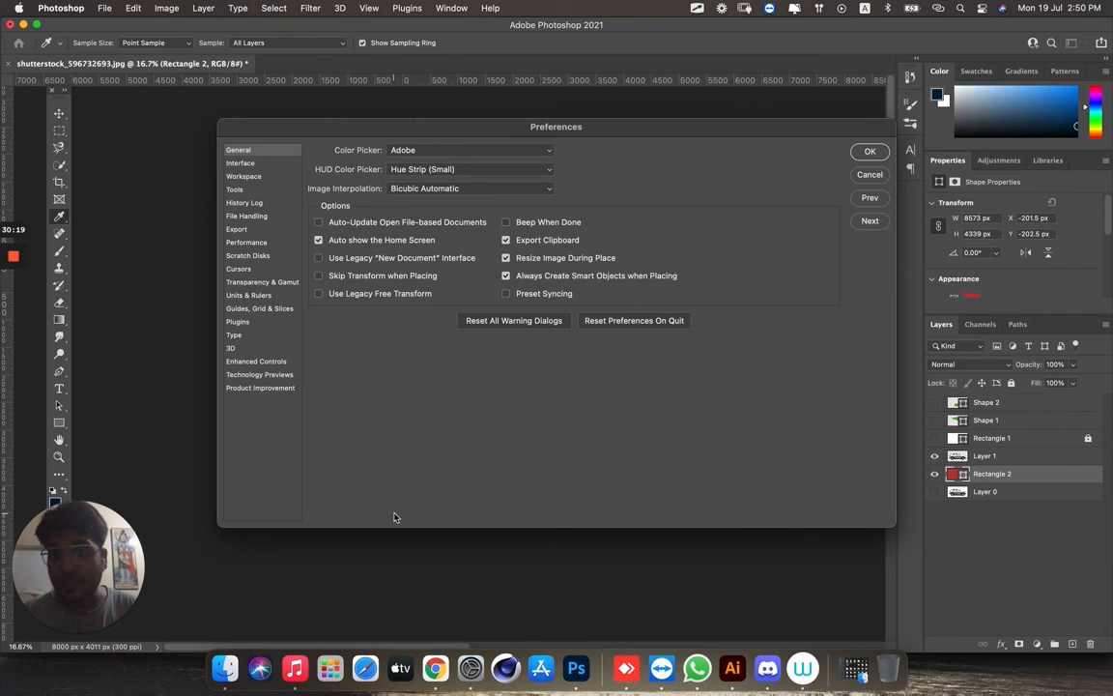
{"action": "left_click", "coordinate": [266, 246]}
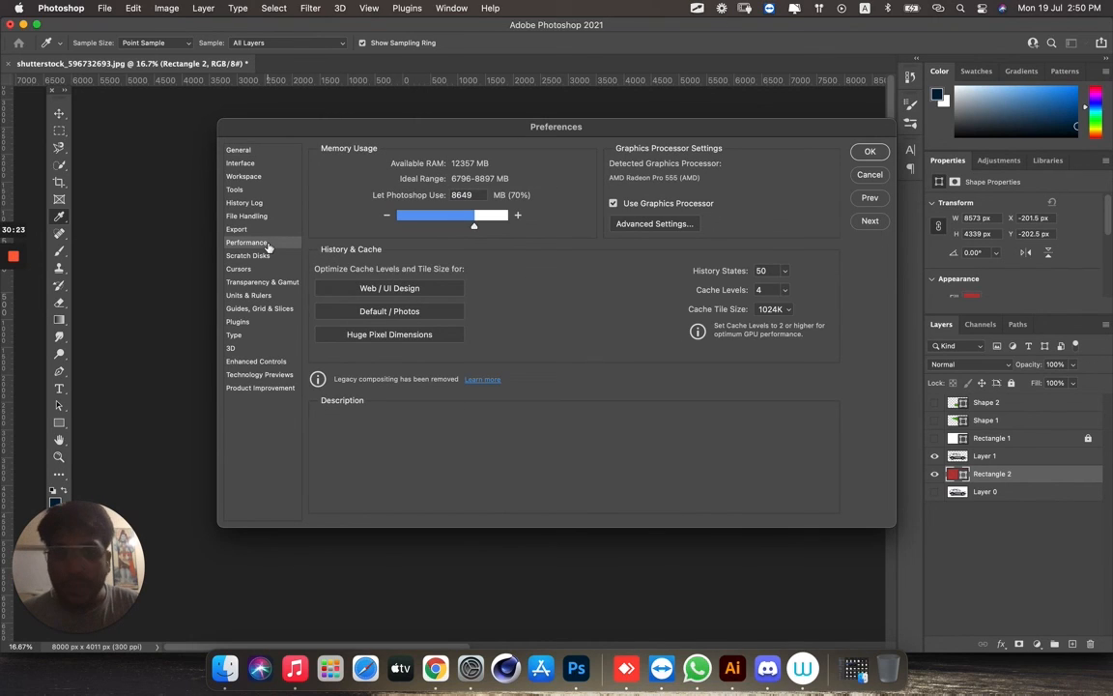
{"action": "left_click", "coordinate": [785, 271]}
{"action": "left_click_drag", "start_coordinate": [787, 276], "coordinate": [839, 291]}
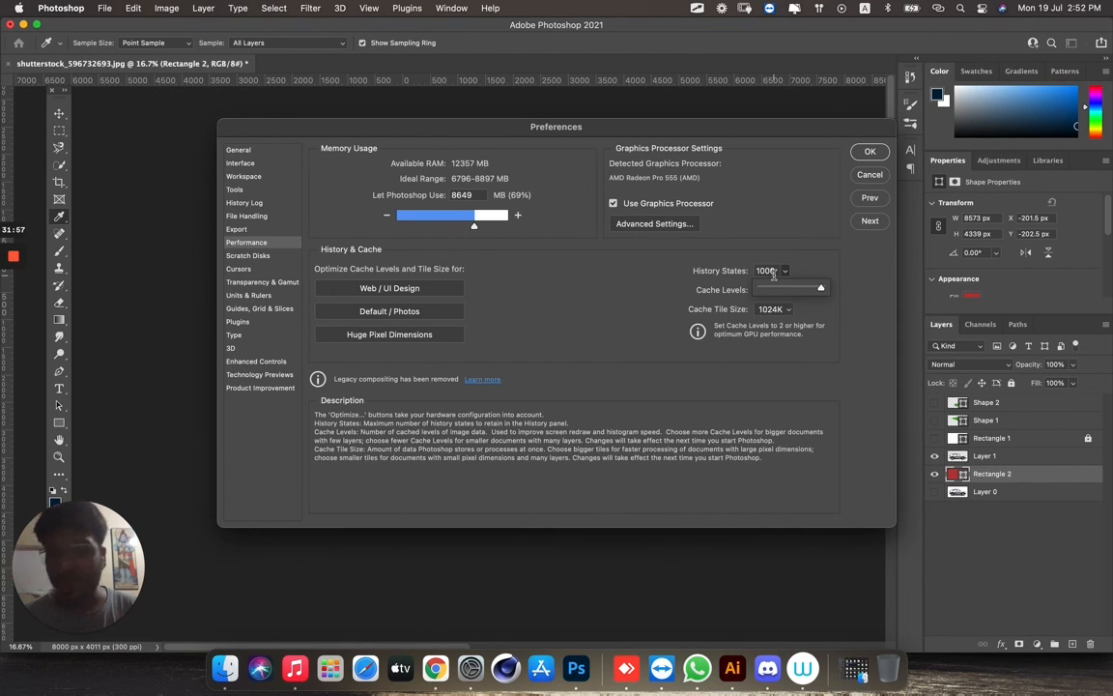
{"action": "left_click", "coordinate": [869, 175]}
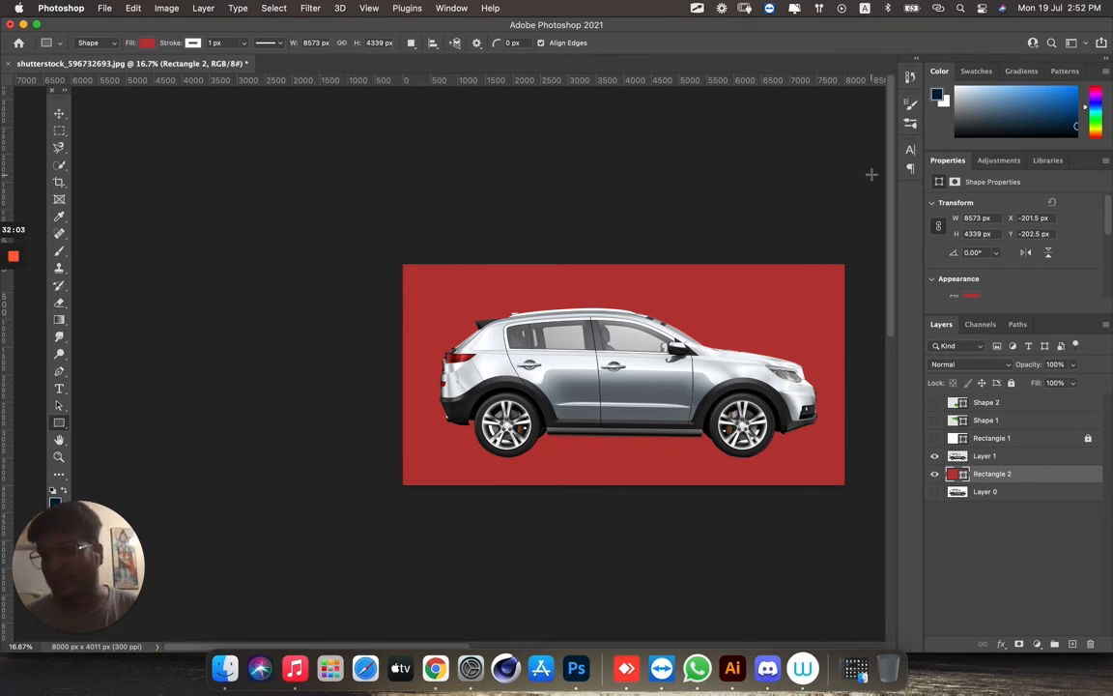